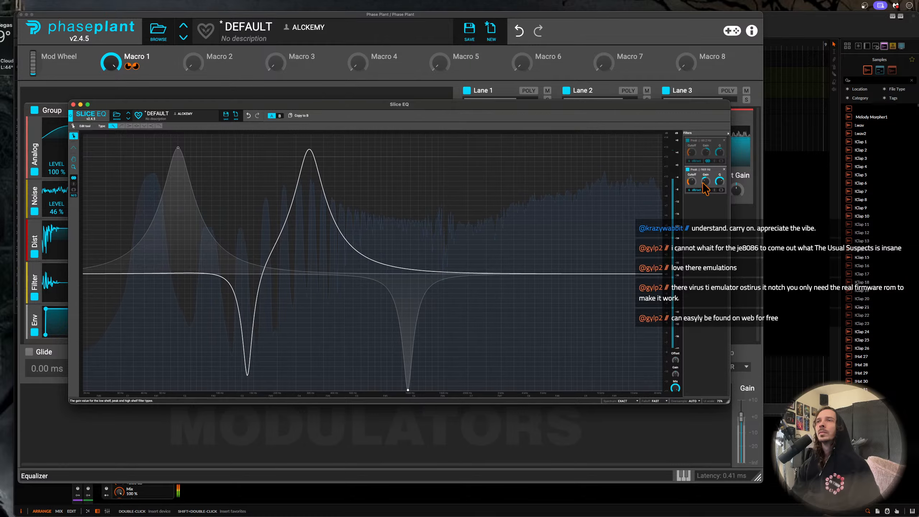
# - Add a small peak filter at about 200 Hz in Slice EQ and modulate its cutoff and gain with Macro 1
pyautogui.moveTo(416, 270); pyautogui.dragTo(391, 225)
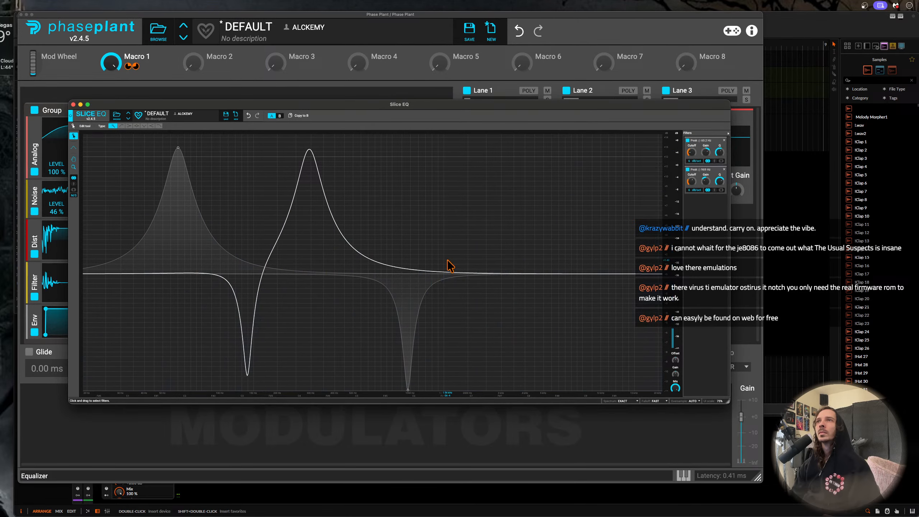
pyautogui.moveTo(448, 277); pyautogui.dragTo(277, 262)
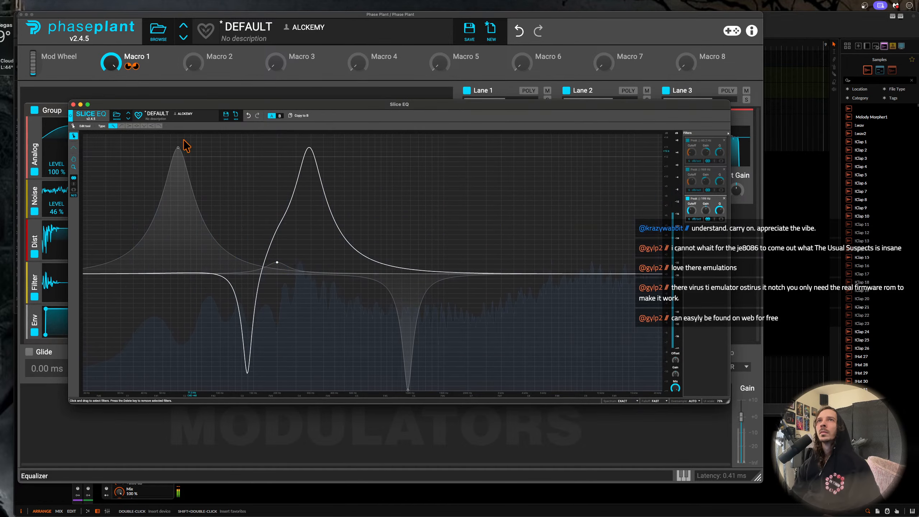
pyautogui.click(110, 62)
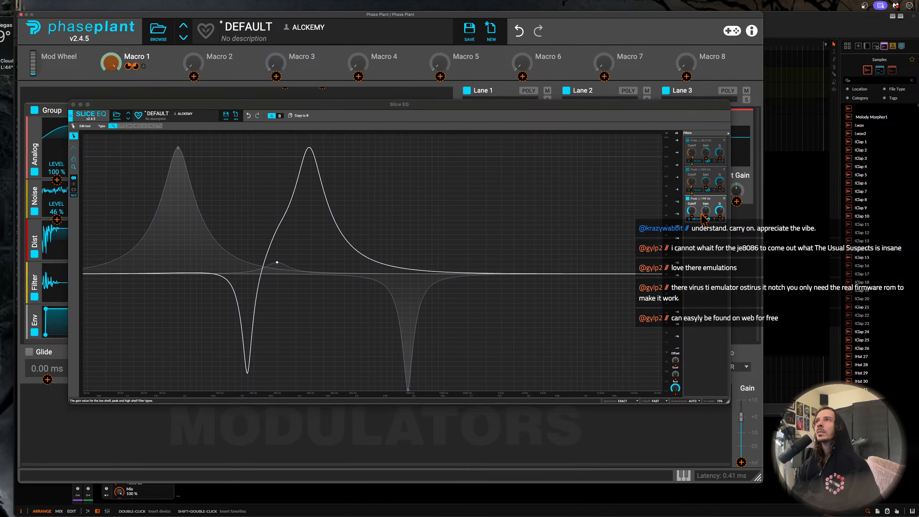
pyautogui.moveTo(692, 217); pyautogui.dragTo(706, 204)
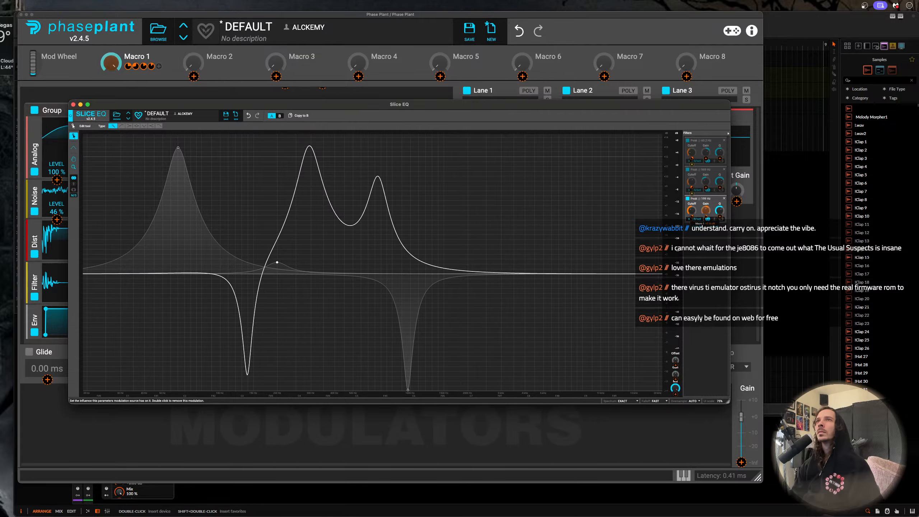
# - Sweep Macro 1 down to its minimum to hear the EQ movement, and close the Slice EQ editor
pyautogui.click(111, 62)
pyautogui.moveTo(111, 63); pyautogui.dragTo(111, 109)
pyautogui.click(73, 104)
# - Try driving Macro 1 with a Pyramid LFO at 0.485 Hz, and remove the LFO
pyautogui.click(376, 427)
pyautogui.moveTo(264, 446); pyautogui.dragTo(111, 63)
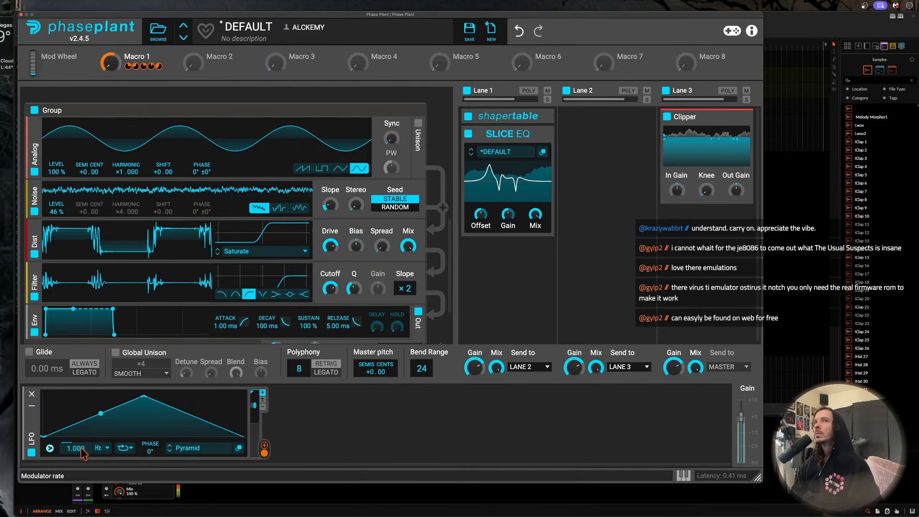
pyautogui.moveTo(82, 449); pyautogui.dragTo(82, 459)
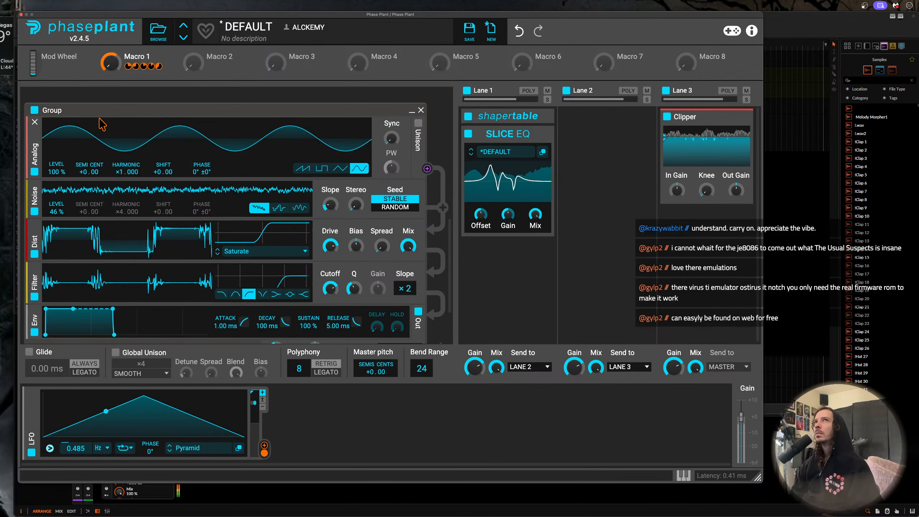
pyautogui.click(31, 395)
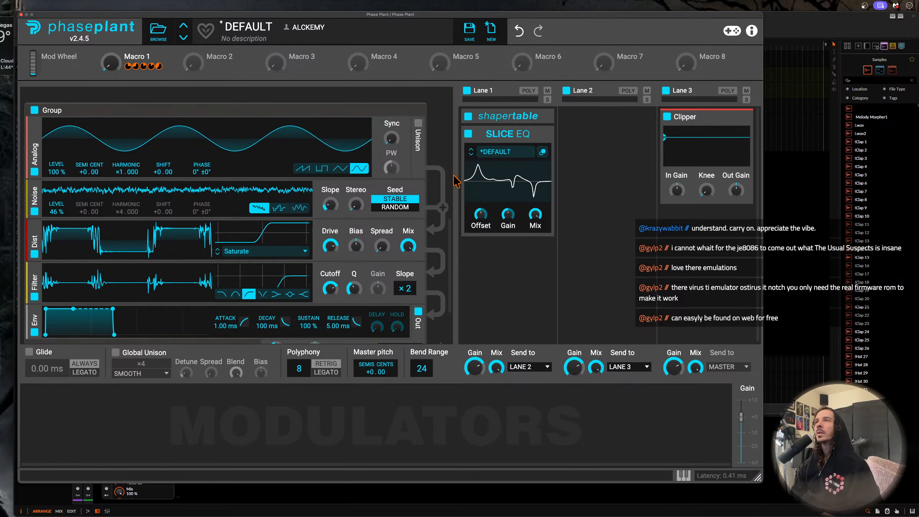
# - Add a Filter effect after Slice EQ in Lane 1, set to notch with a ×2 slope
pyautogui.click(504, 254)
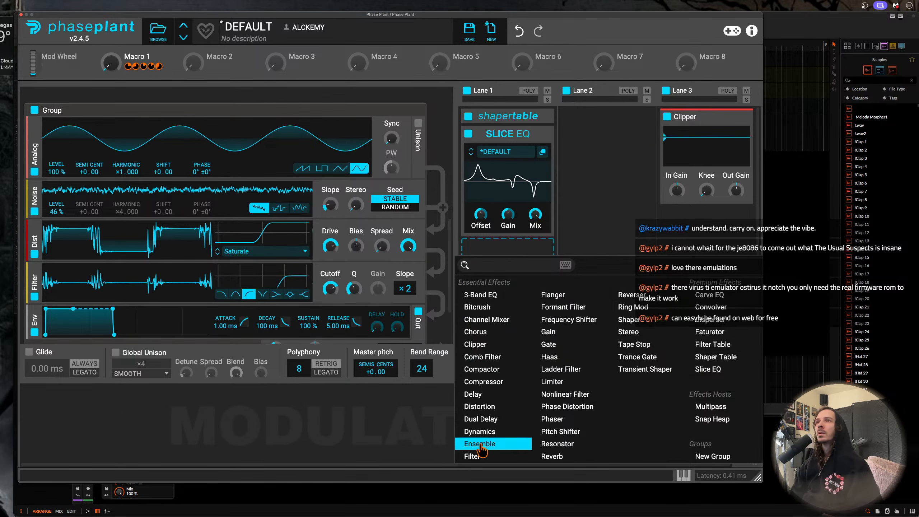
pyautogui.click(481, 458)
pyautogui.click(508, 287)
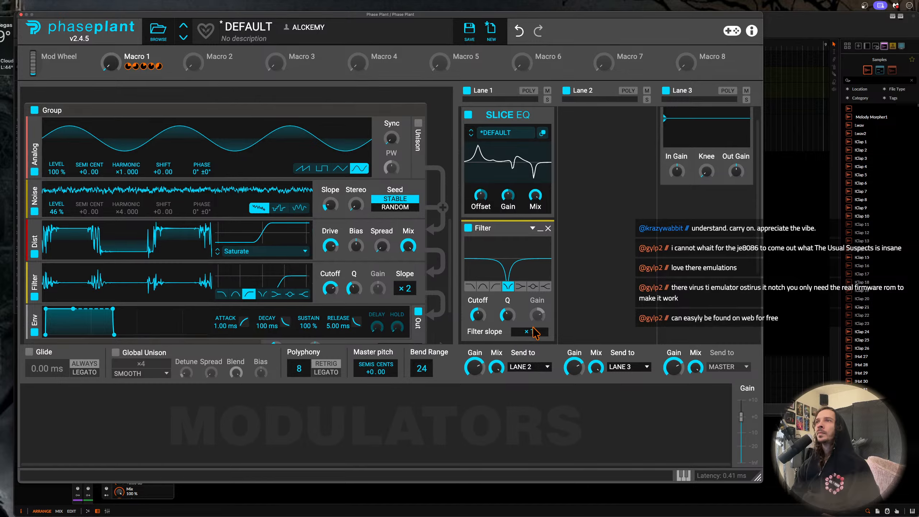
pyautogui.moveTo(534, 329); pyautogui.dragTo(533, 319)
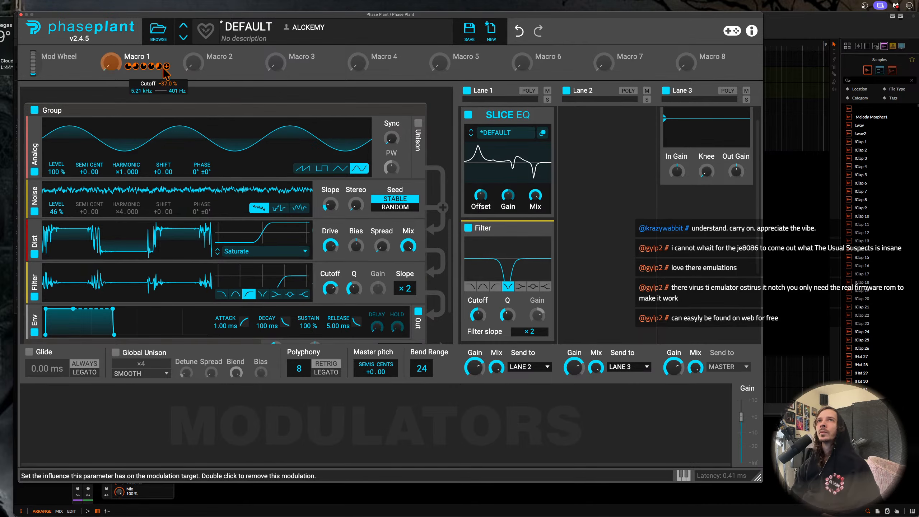
# - Modulate the Lane 1 Filter's cutoff with Macro 1 and sweep the macro to audition it
pyautogui.moveTo(110, 62); pyautogui.dragTo(479, 342)
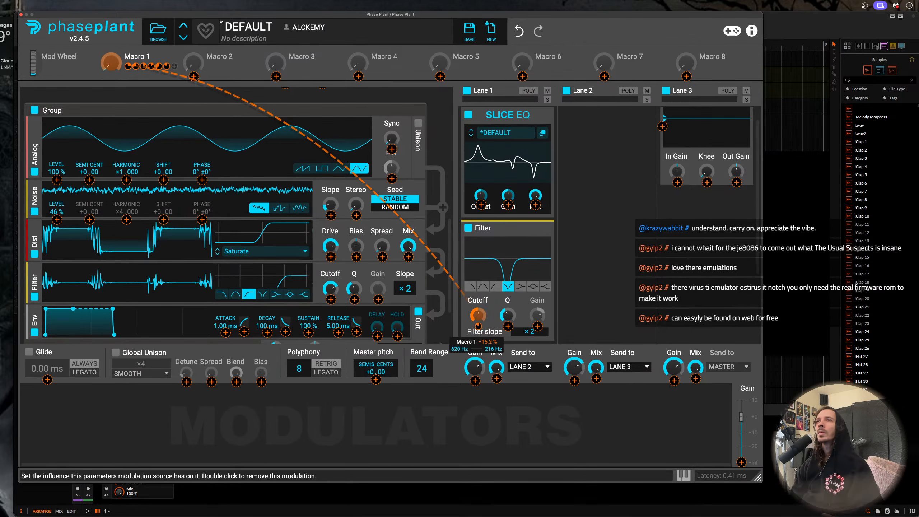
pyautogui.click(478, 314)
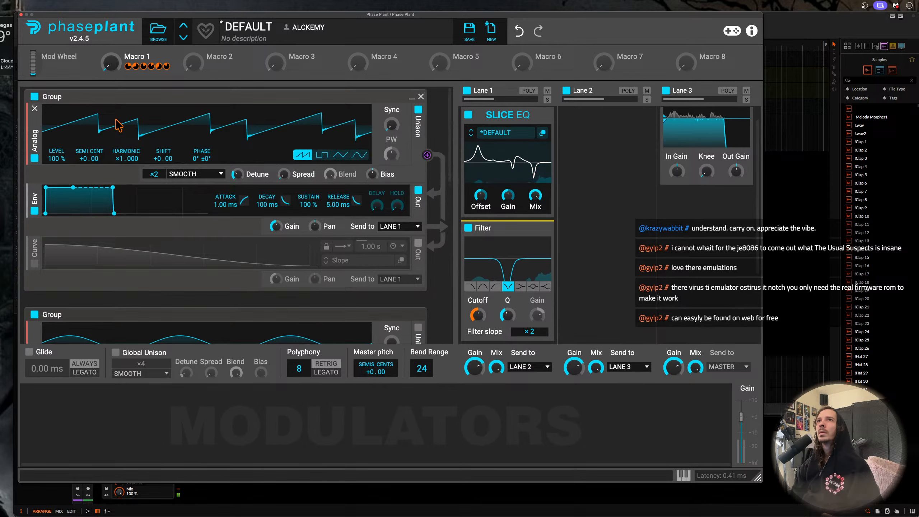
pyautogui.moveTo(237, 175)
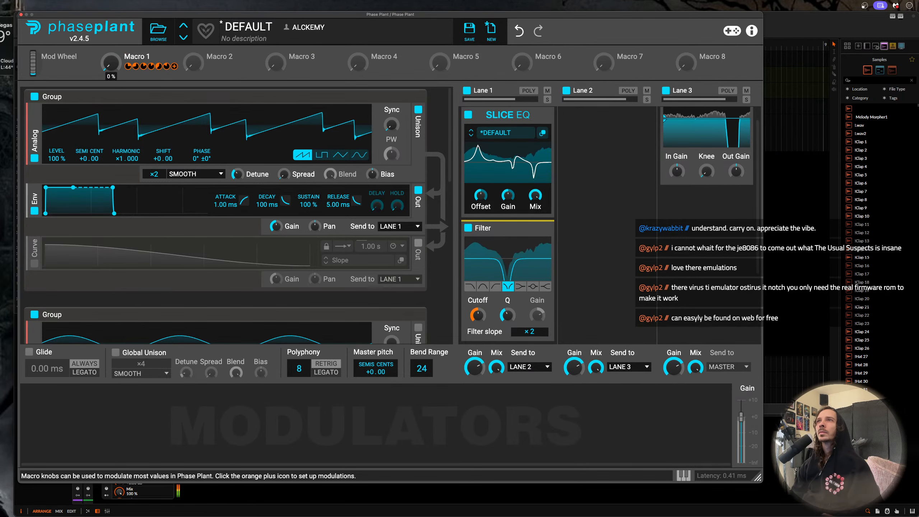
pyautogui.moveTo(110, 63)
pyautogui.mouseDown()
pyautogui.moveTo(110, 37)
pyautogui.moveTo(110, 63)
pyautogui.mouseUp()
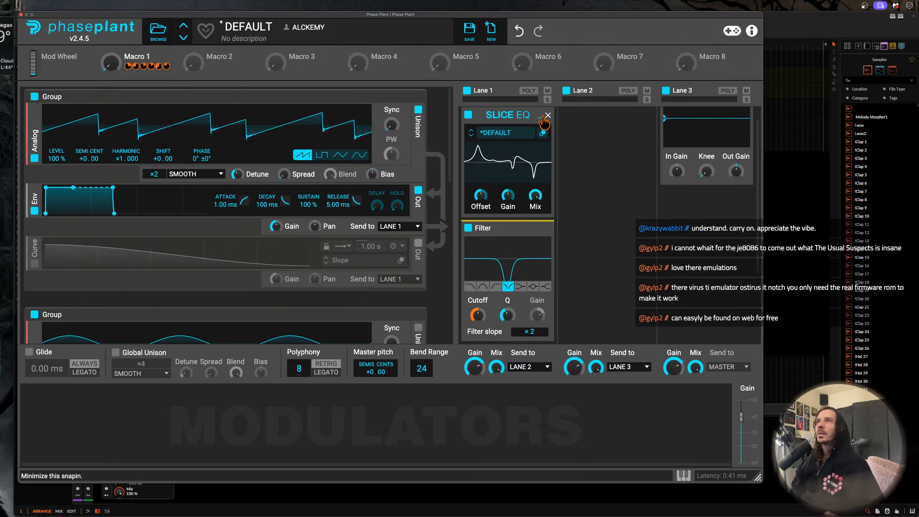
# - Minimize Slice EQ and Filter in Lane 1 and add a Multipass effect below them
pyautogui.click(540, 115)
pyautogui.click(541, 135)
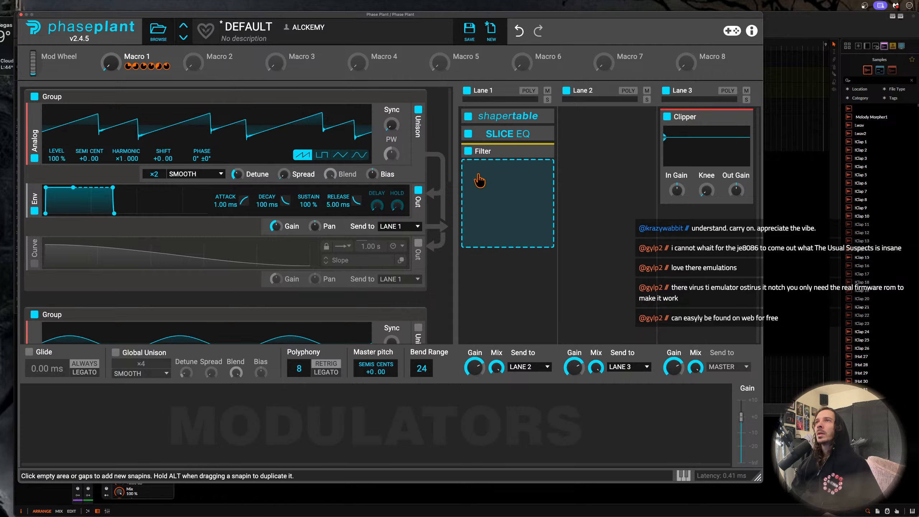
pyautogui.click(482, 179)
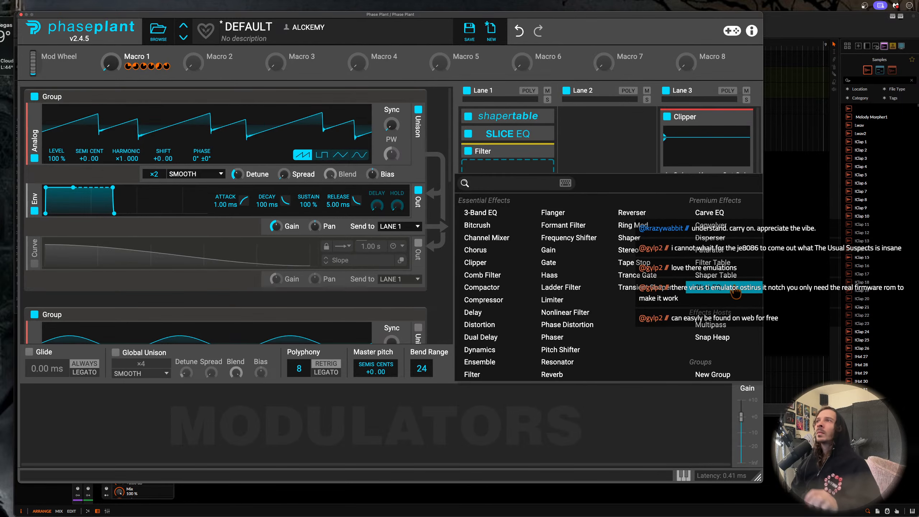
pyautogui.click(706, 326)
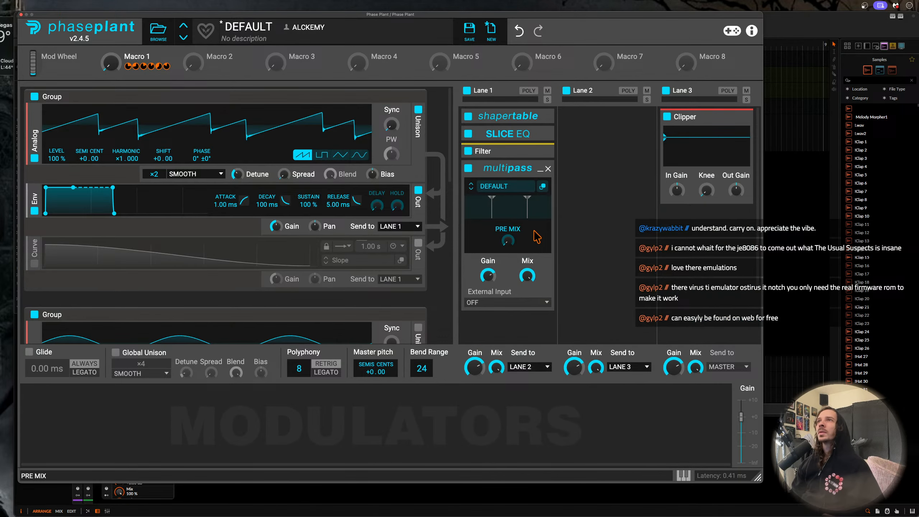
# - In the Multipass editor, raise PRE MIX to maximum and add a Slice EQ to the Pre FX lane
pyautogui.click(543, 186)
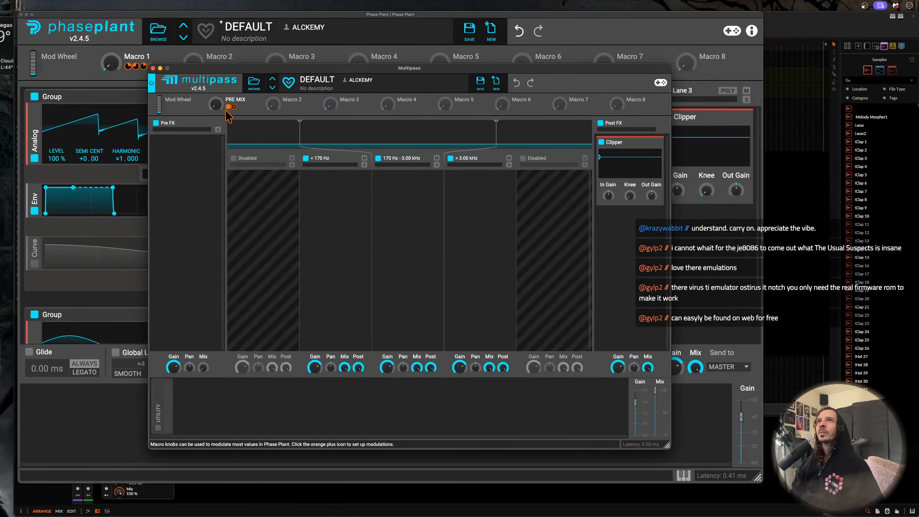
pyautogui.click(173, 146)
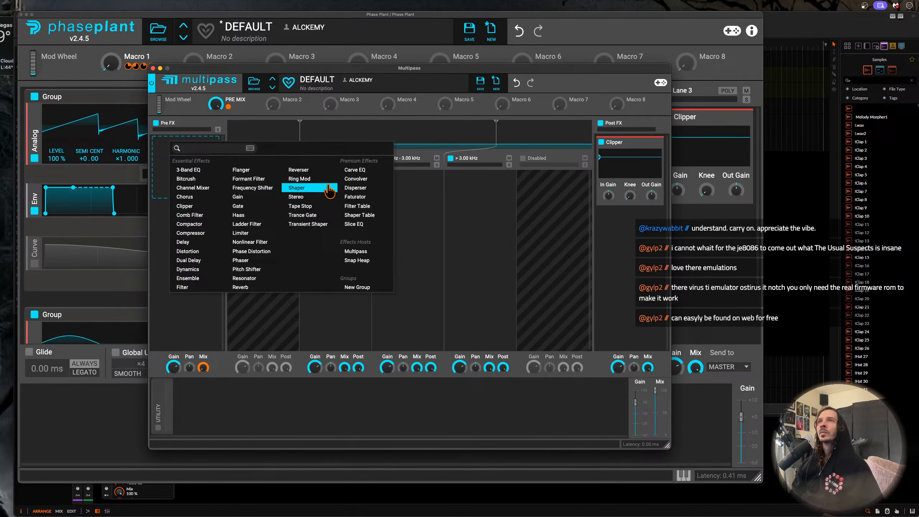
pyautogui.click(354, 225)
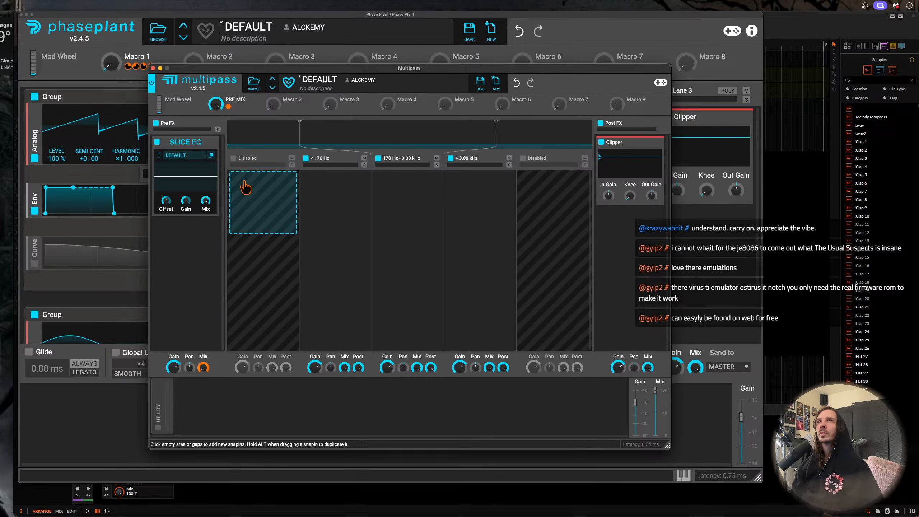
# - In an enlarged editor, shape the Pre FX Slice EQ with one tall boost, three deep narrow cuts below it and two above it
pyautogui.click(211, 156)
pyautogui.moveTo(338, 171); pyautogui.dragTo(174, 83)
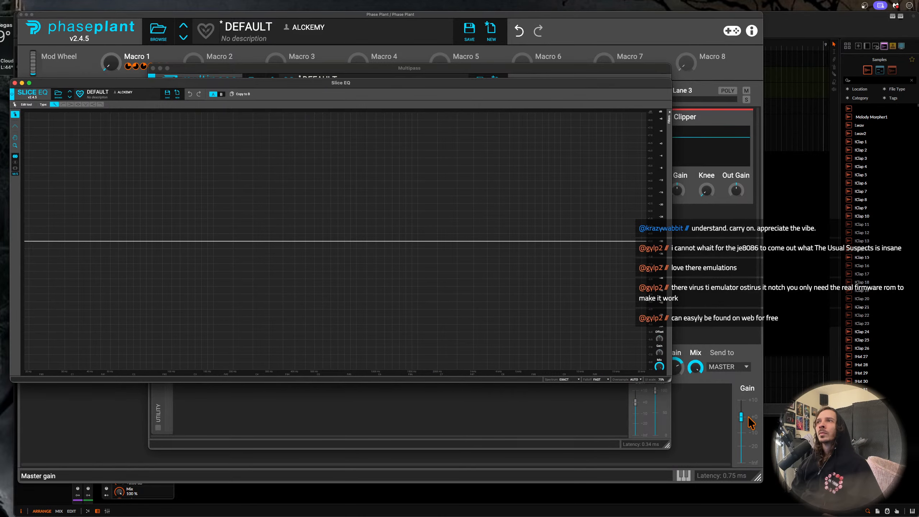
pyautogui.moveTo(669, 380); pyautogui.dragTo(766, 466)
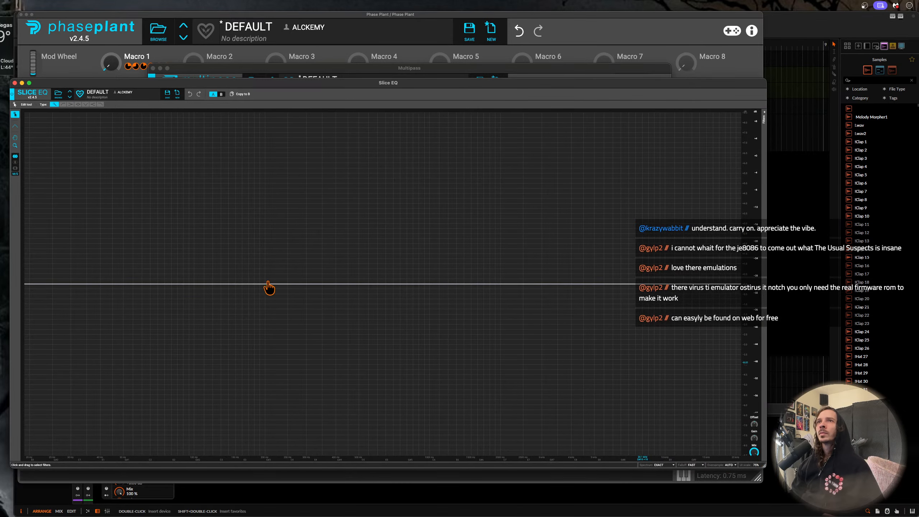
pyautogui.doubleClick(241, 284)
pyautogui.moveTo(242, 285); pyautogui.dragTo(338, 114)
pyautogui.moveTo(231, 268); pyautogui.dragTo(231, 442)
pyautogui.moveTo(290, 268); pyautogui.dragTo(291, 397)
pyautogui.moveTo(437, 267); pyautogui.dragTo(436, 454)
pyautogui.moveTo(517, 267); pyautogui.dragTo(518, 438)
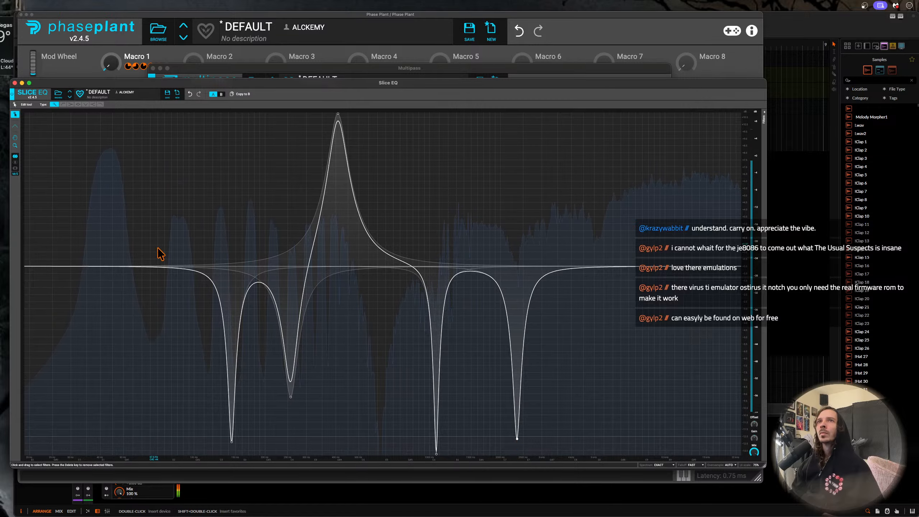
pyautogui.moveTo(181, 269); pyautogui.dragTo(189, 405)
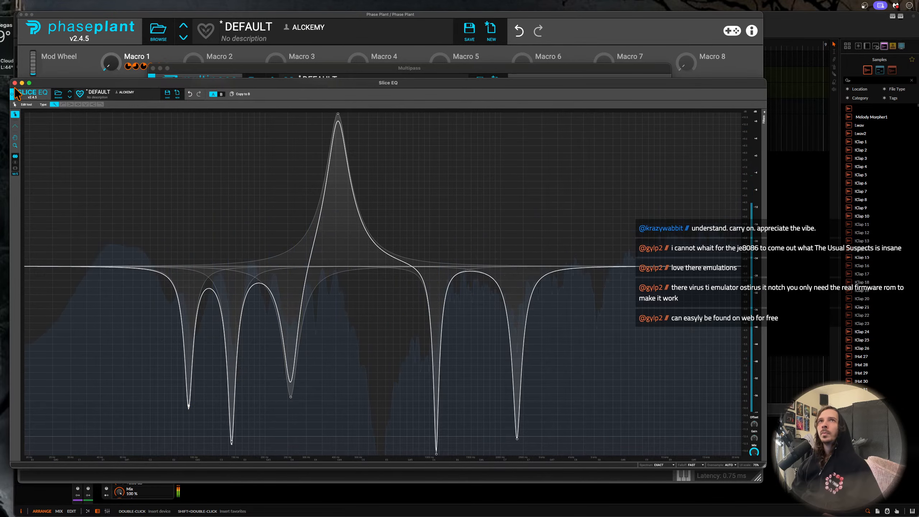
# - Move the tall boost down beside the second-lowest cut and add a smaller boost just above the third-lowest cut, closing the EQ editor
pyautogui.moveTo(338, 115); pyautogui.dragTo(235, 114)
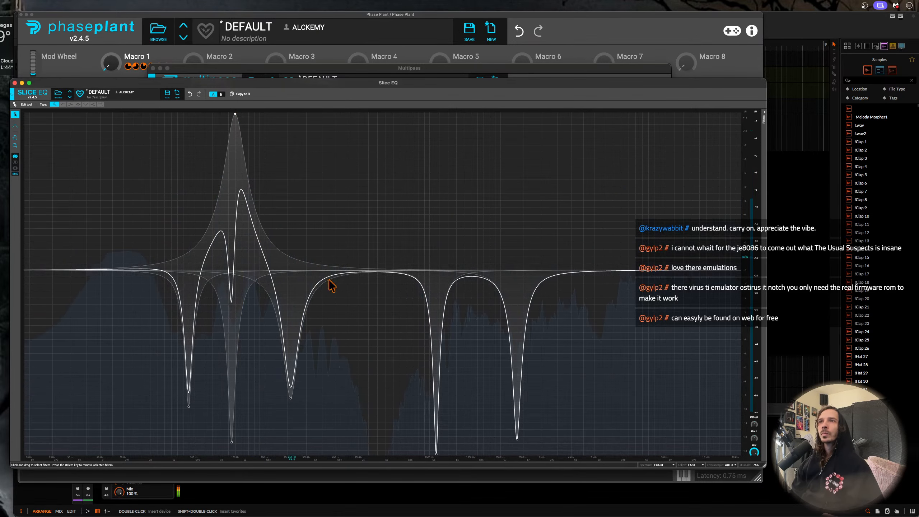
pyautogui.moveTo(372, 272); pyautogui.dragTo(316, 198)
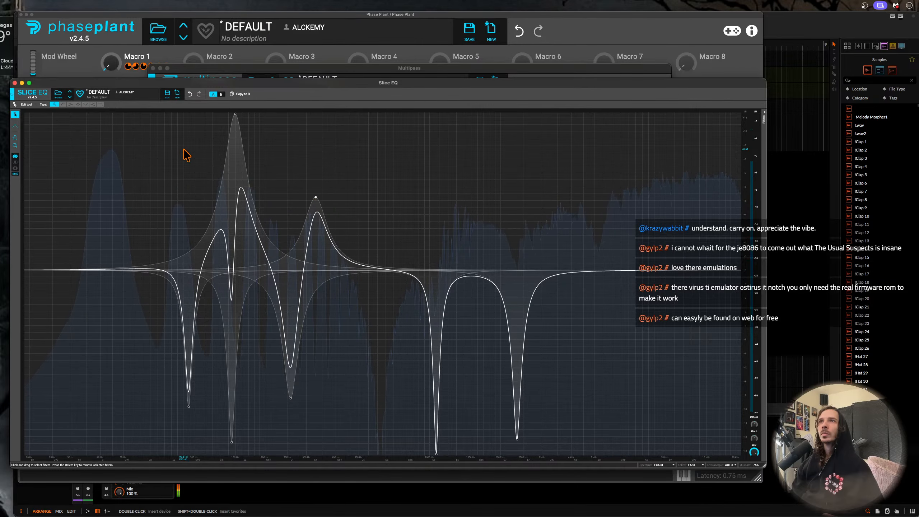
pyautogui.click(14, 83)
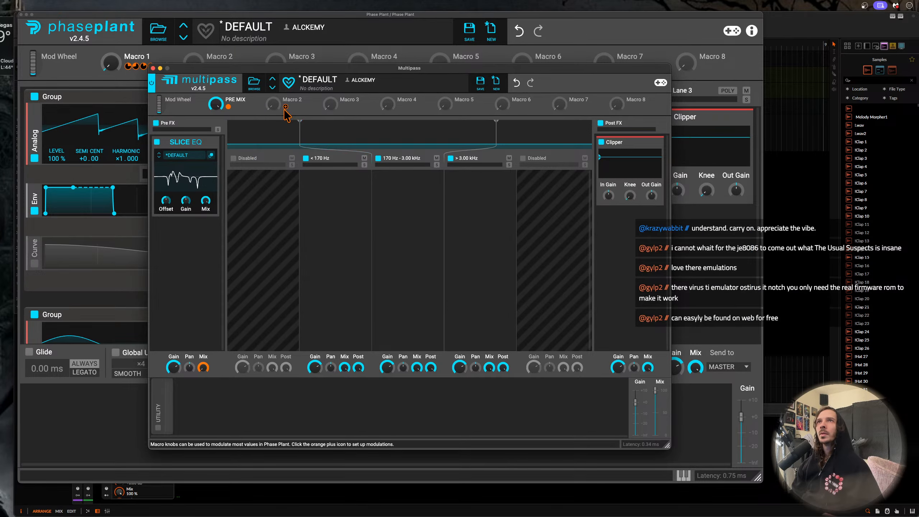
# - Modulate the Pre FX Slice EQ's Offset with Multipass Macro 2, test the macro, and close the Multipass editor
pyautogui.moveTo(274, 104); pyautogui.dragTo(167, 209)
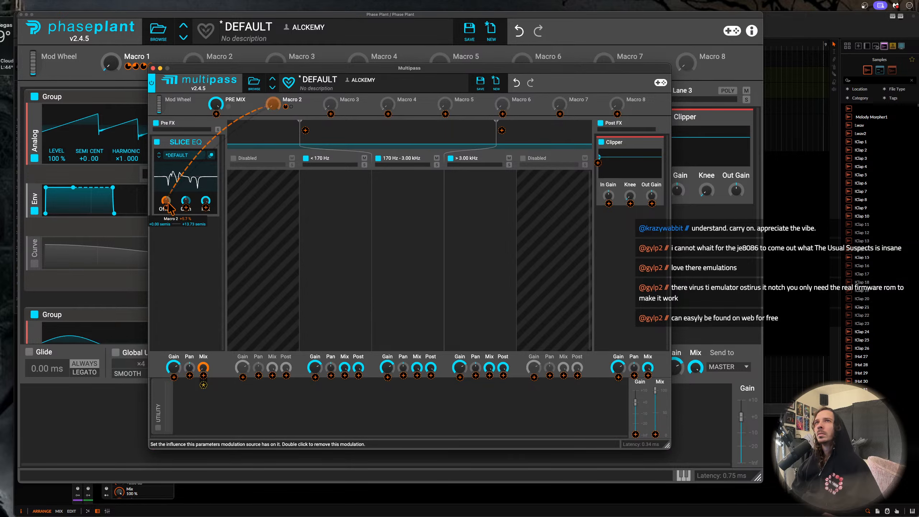
pyautogui.moveTo(273, 104)
pyautogui.mouseDown()
pyautogui.moveTo(274, 47)
pyautogui.moveTo(274, 105)
pyautogui.mouseUp()
pyautogui.click(153, 68)
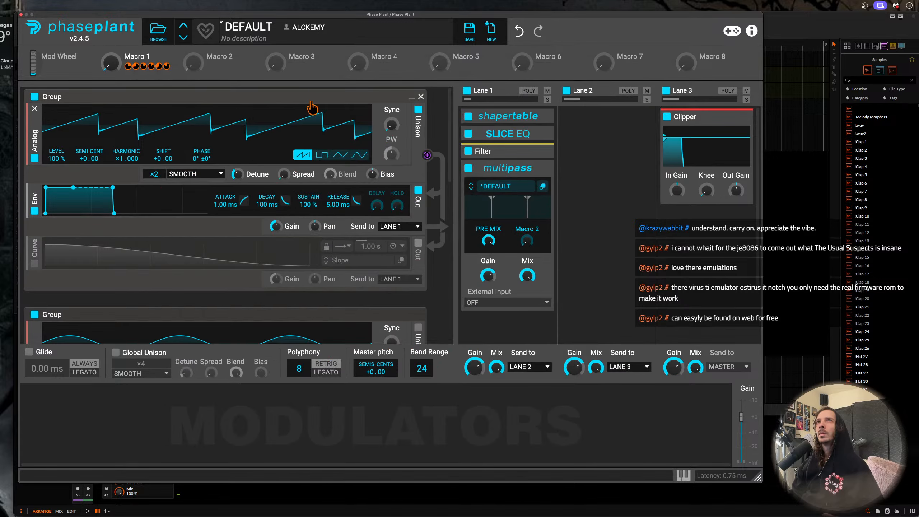
# - Link the synth's Macro 1 to Multipass Macro 2 and sweep Macro 1 to audition the combined movement
pyautogui.click(174, 67)
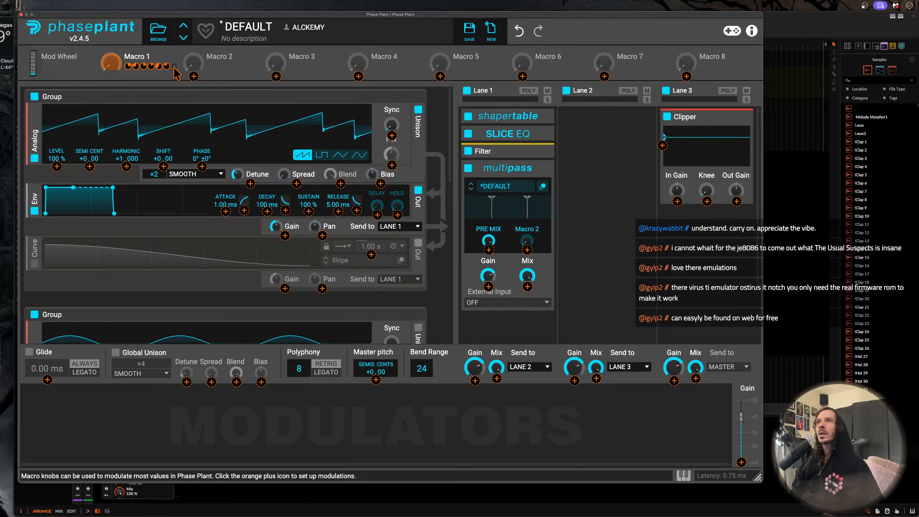
pyautogui.moveTo(174, 68); pyautogui.dragTo(527, 250)
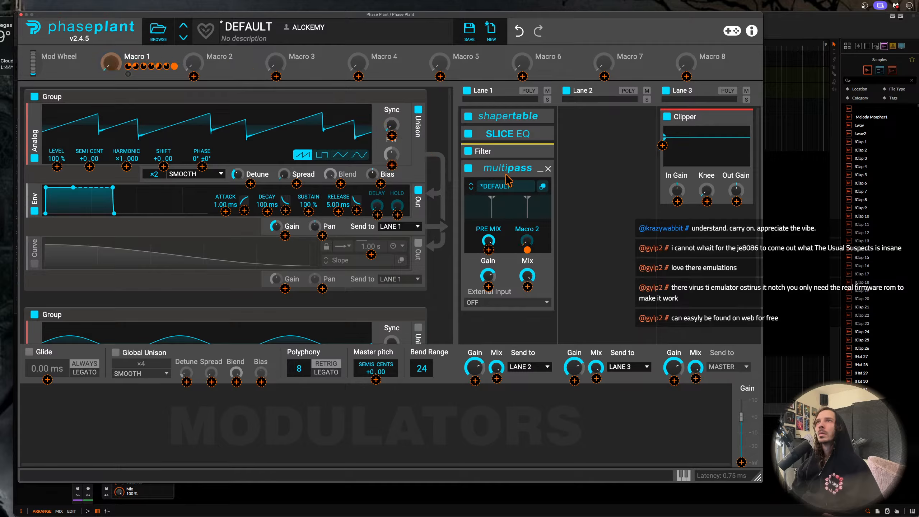
pyautogui.click(506, 174)
pyautogui.moveTo(113, 66)
pyautogui.mouseDown()
pyautogui.moveTo(113, 10)
pyautogui.moveTo(113, 67)
pyautogui.mouseUp()
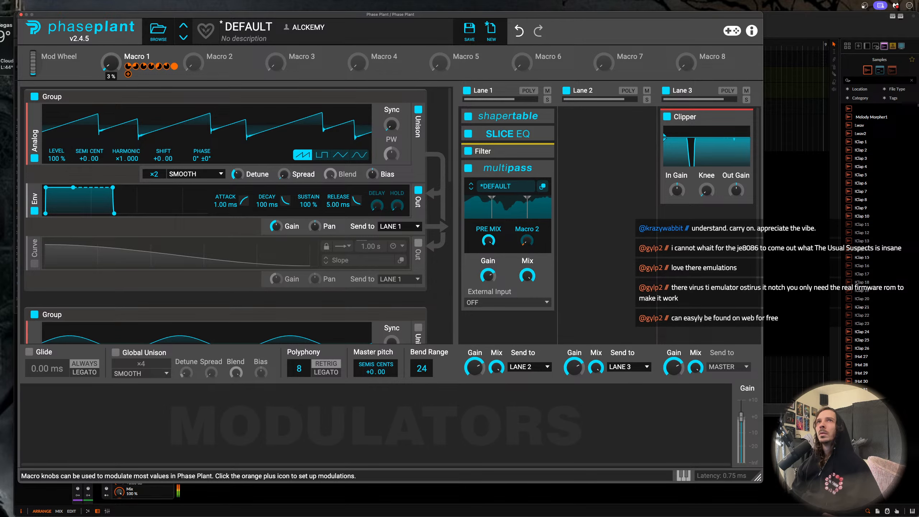
# - Reopen the Multipass editor and add a notch Filter with ×2 slope below Slice EQ in the Pre FX lane
pyautogui.click(543, 186)
pyautogui.moveTo(507, 183); pyautogui.dragTo(333, 48)
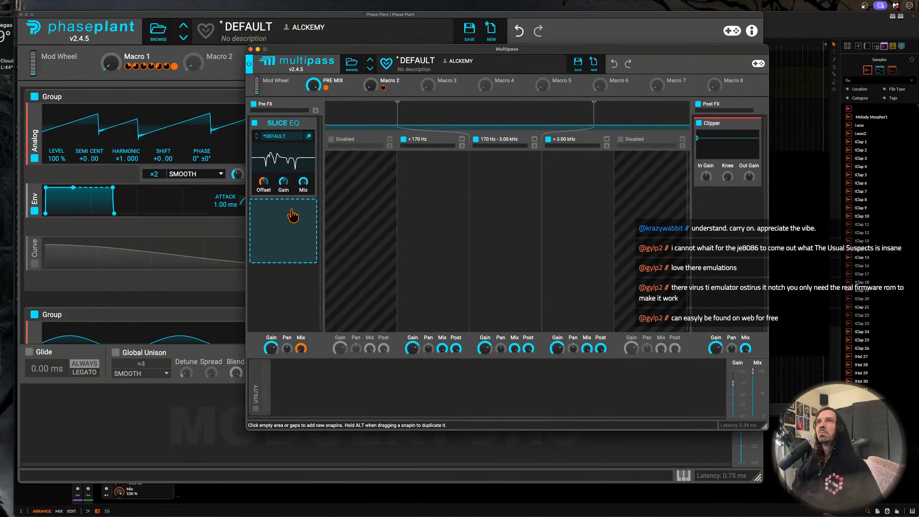
pyautogui.click(282, 223)
pyautogui.click(294, 362)
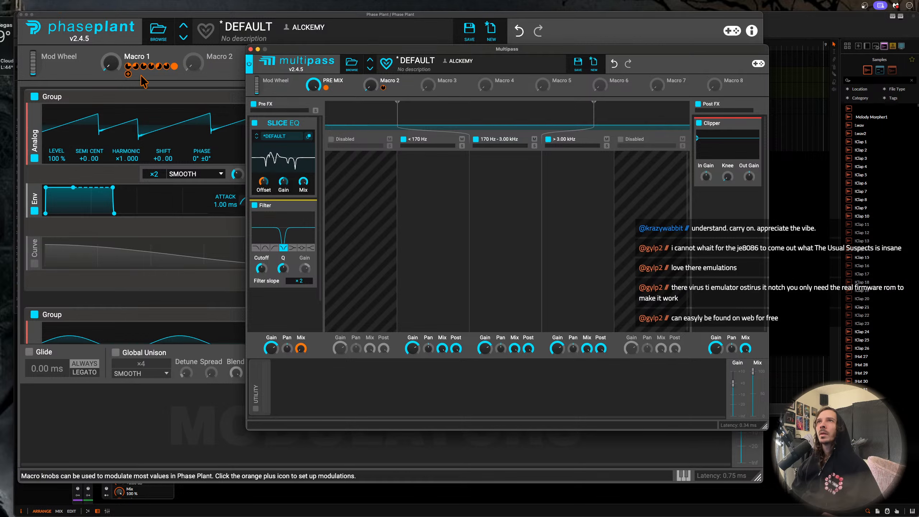
# - Modulate the Pre FX Filter's cutoff with Multipass Macro 2
pyautogui.click(389, 88)
pyautogui.moveTo(263, 277); pyautogui.dragTo(262, 286)
pyautogui.click(279, 311)
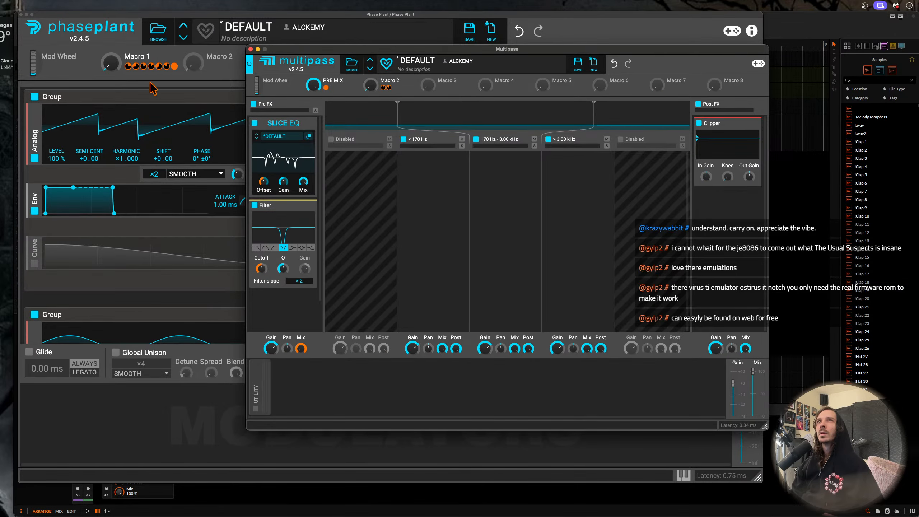
# - Adjust the Pre FX Filter's cutoff and sweep the synth's Macro 1 to audition the notch movement
pyautogui.moveTo(111, 63)
pyautogui.mouseDown()
pyautogui.moveTo(111, 18)
pyautogui.moveTo(111, 63)
pyautogui.mouseUp()
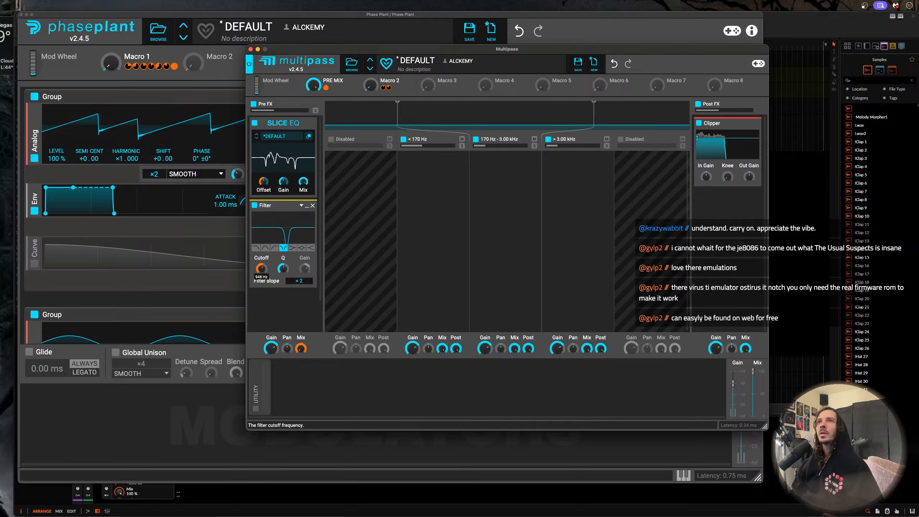
pyautogui.moveTo(111, 67); pyautogui.dragTo(111, 18)
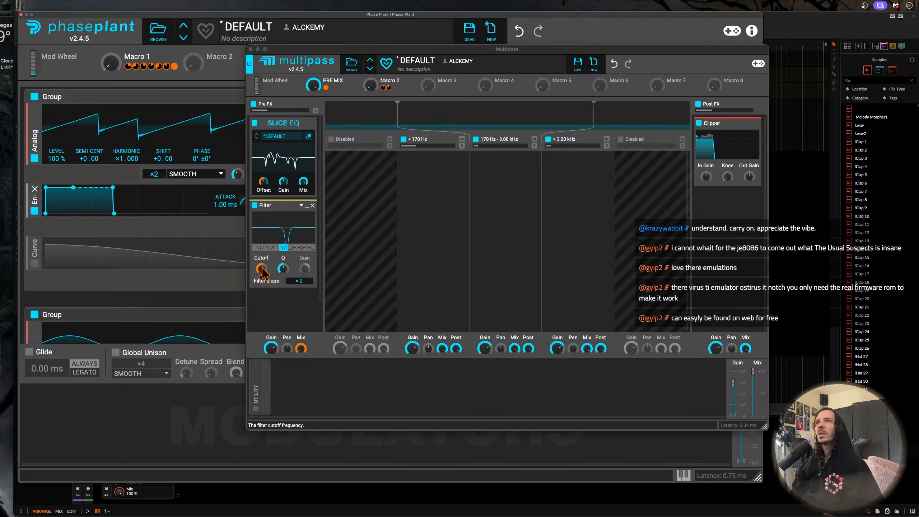
pyautogui.moveTo(263, 274); pyautogui.dragTo(263, 271)
pyautogui.moveTo(110, 65)
pyautogui.mouseDown()
pyautogui.moveTo(110, 55)
pyautogui.moveTo(110, 74)
pyautogui.mouseUp()
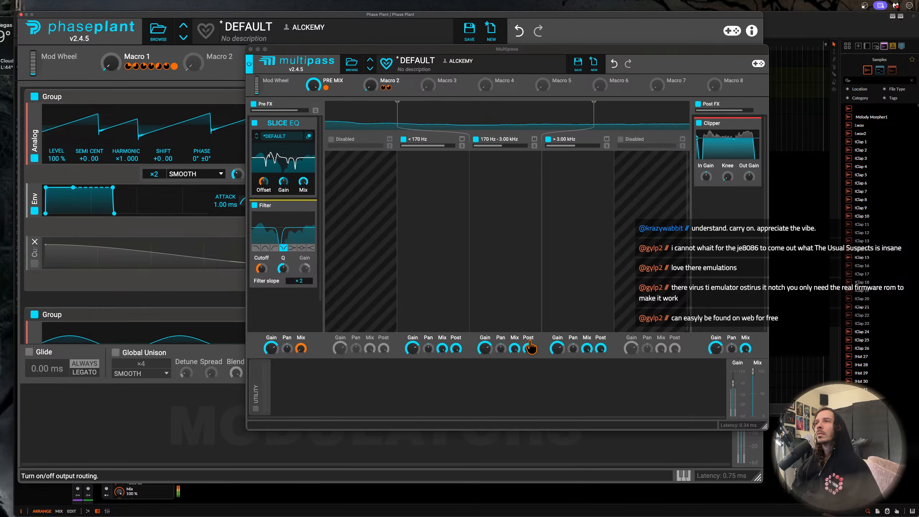
# - Show the on-screen keyboard, play a note, and try the pitch wheel and Macro 1 to audition the bass
pyautogui.click(687, 478)
pyautogui.click(189, 455)
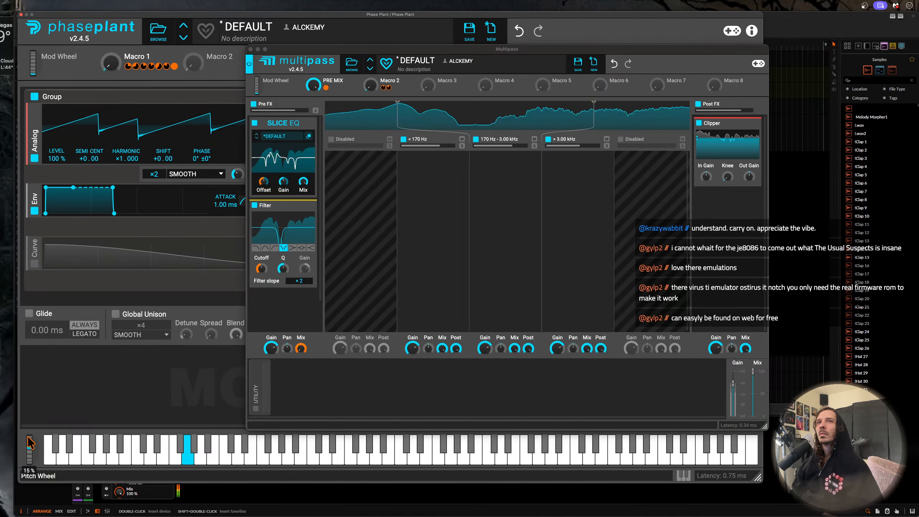
pyautogui.moveTo(24, 415); pyautogui.dragTo(25, 413)
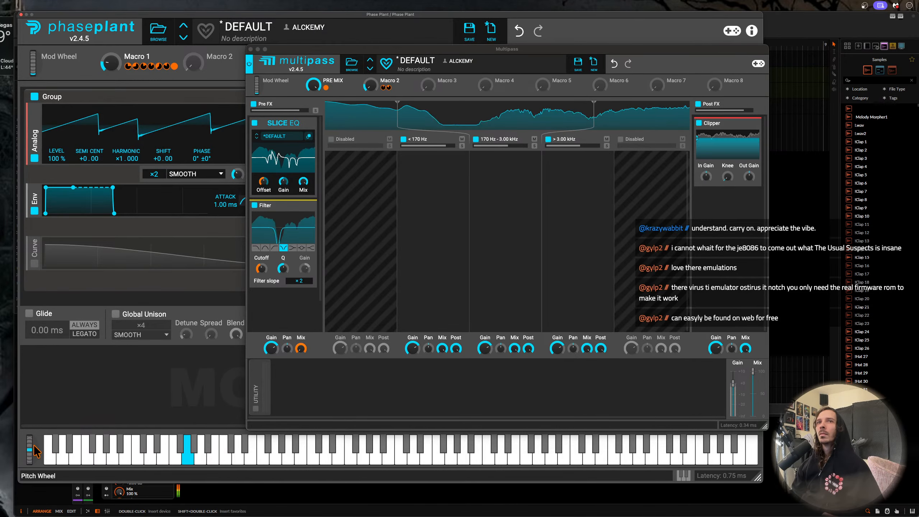
pyautogui.moveTo(25, 450); pyautogui.dragTo(12, 429)
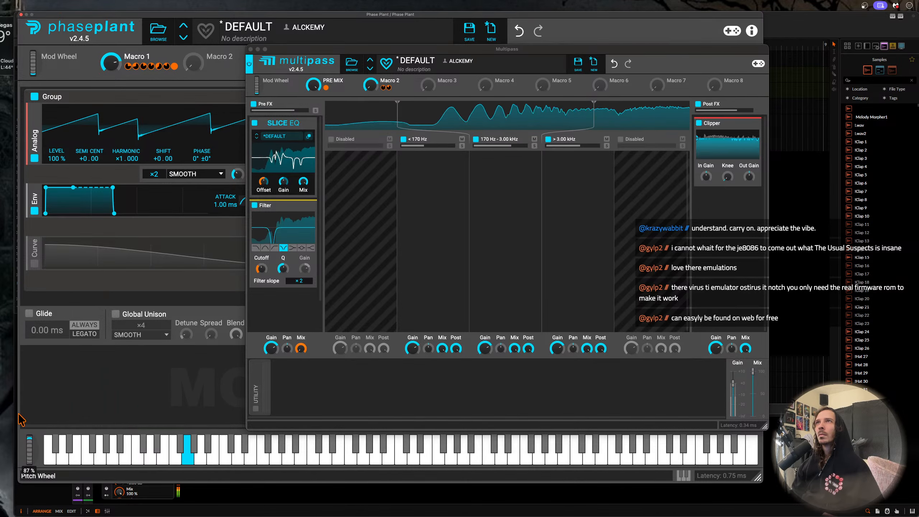
pyautogui.moveTo(19, 420); pyautogui.dragTo(17, 403)
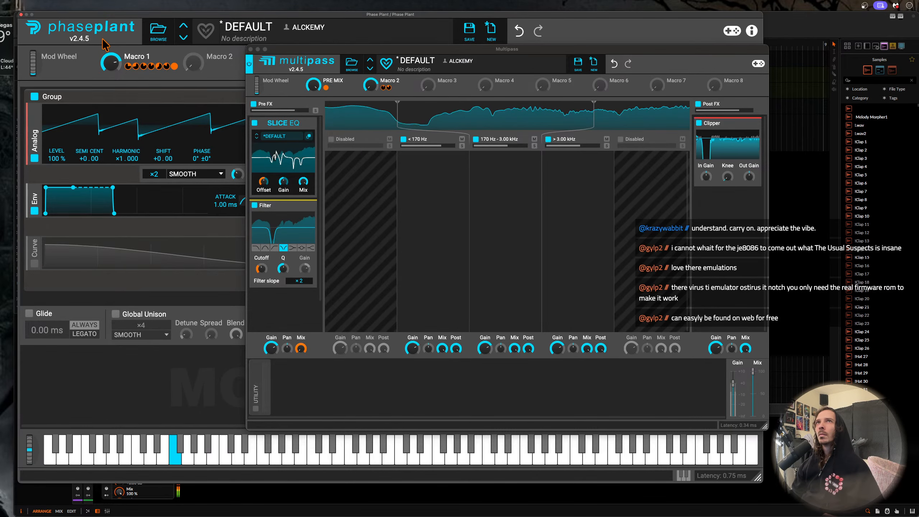
pyautogui.moveTo(108, 58); pyautogui.dragTo(108, 73)
# - Move the notch Filter from Pre FX into the 170 Hz - 3.00 kHz band and add a Comb Filter below it
pyautogui.scroll(-3, 320, 288)
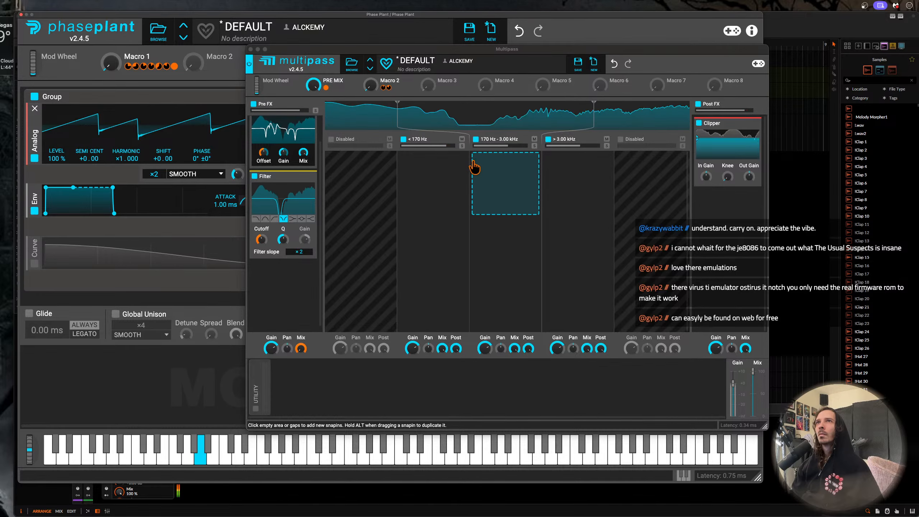
pyautogui.click(485, 167)
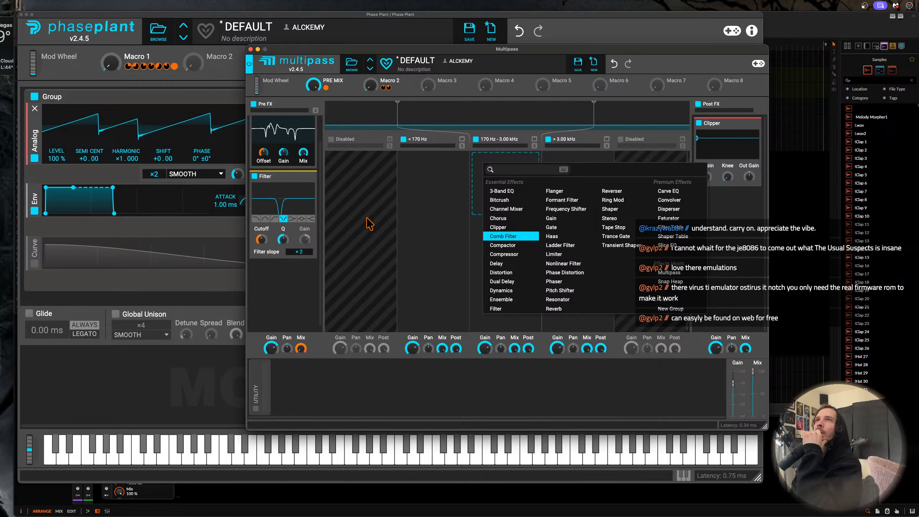
pyautogui.click(282, 178)
pyautogui.moveTo(284, 178); pyautogui.dragTo(499, 174)
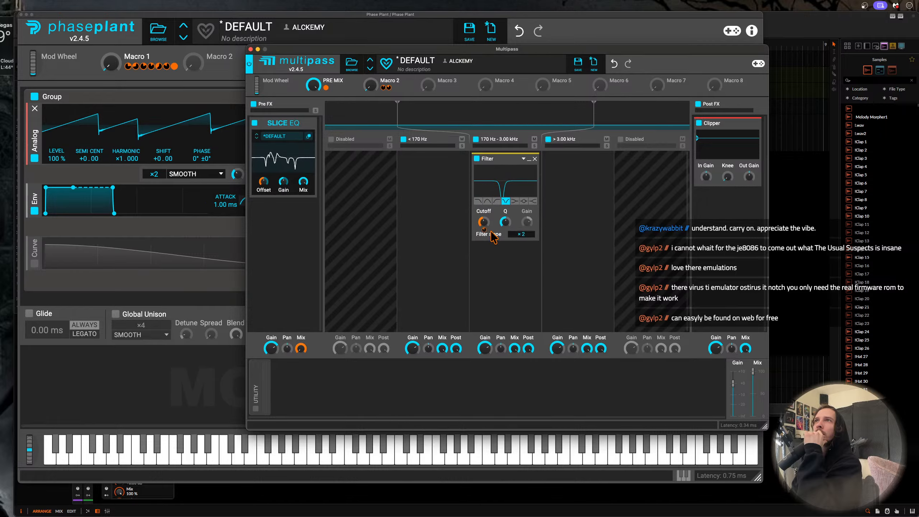
pyautogui.click(492, 250)
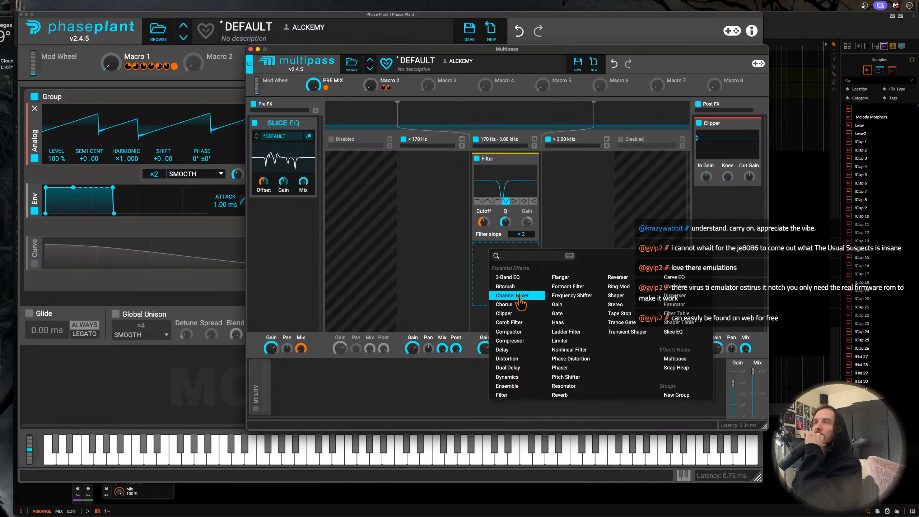
pyautogui.click(512, 323)
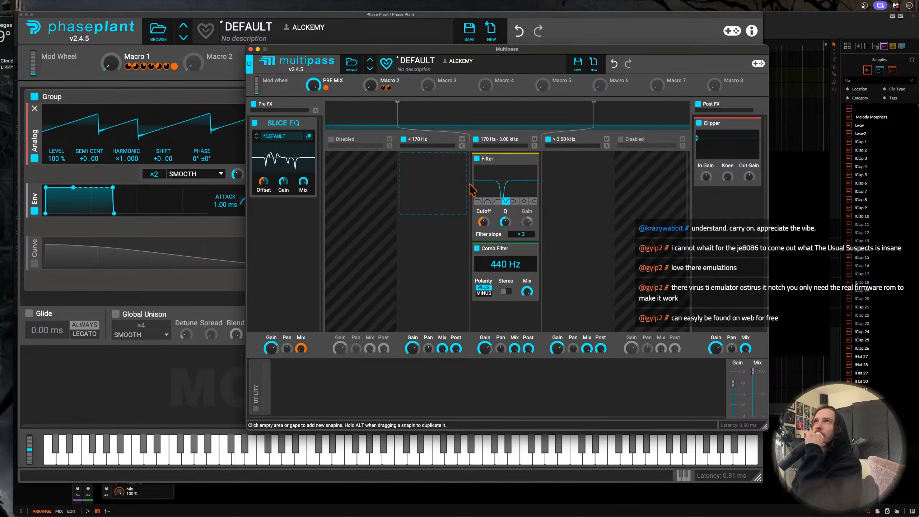
# - Expand Multipass's Utility modulator group and enable its Audio Follower and LFO
pyautogui.click(284, 362)
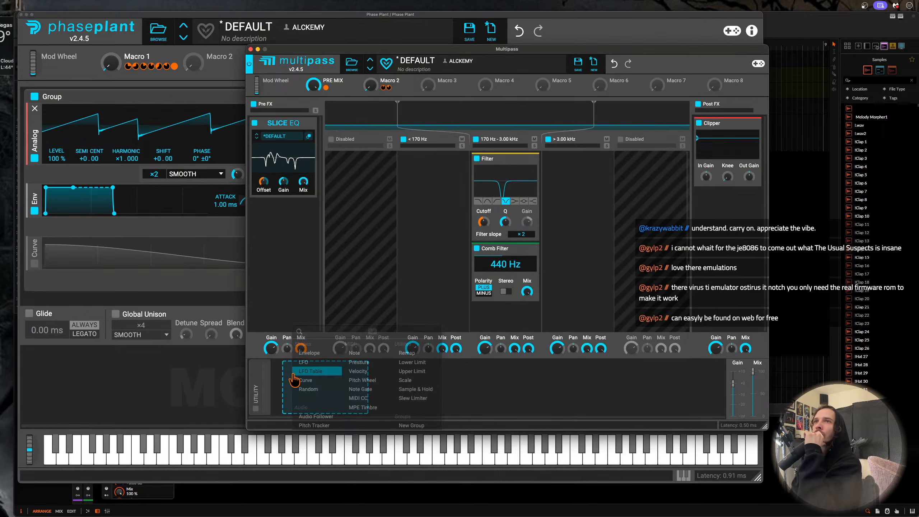
pyautogui.click(310, 368)
pyautogui.click(290, 365)
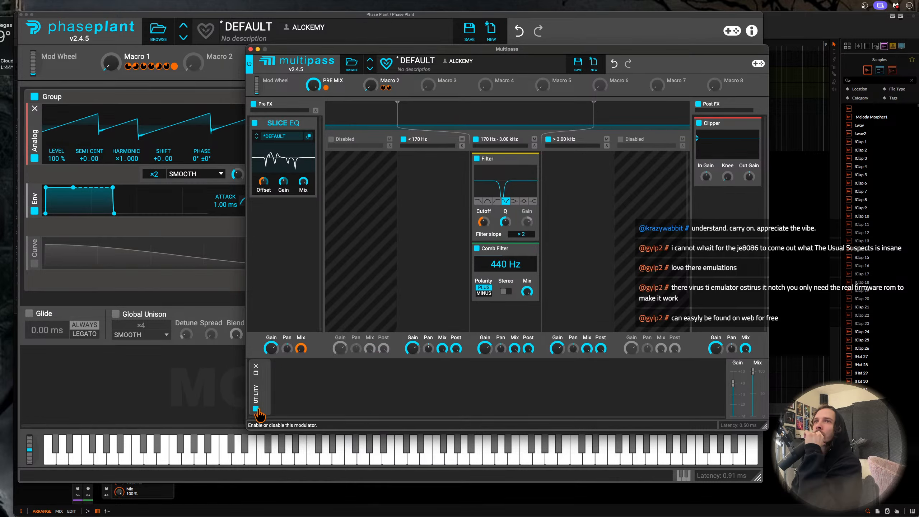
pyautogui.click(257, 379)
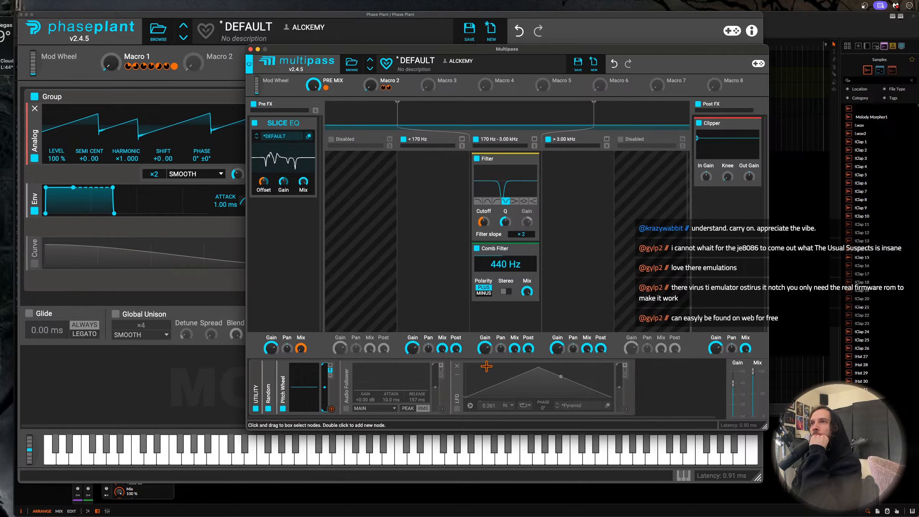
pyautogui.click(346, 409)
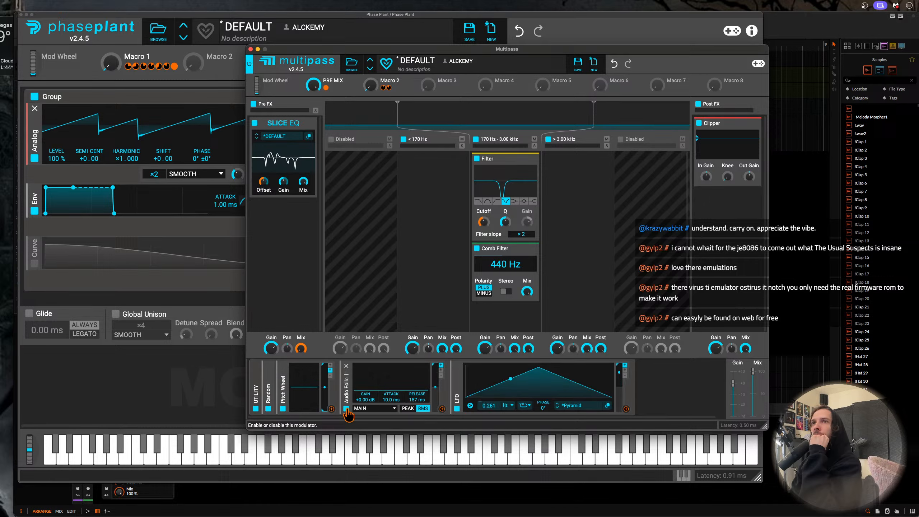
# - Modulate the Comb Filter's frequency with the LFO and its Mix with Multipass Macro 3
pyautogui.click(626, 409)
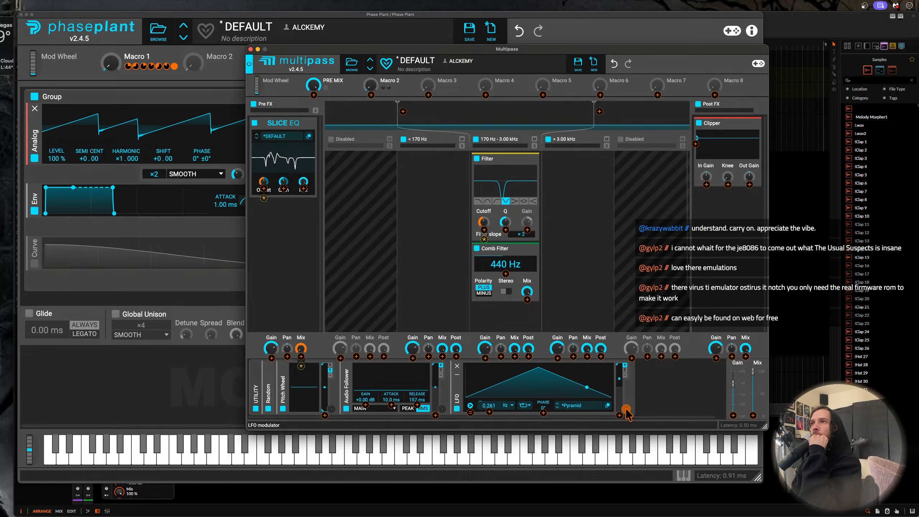
pyautogui.click(506, 273)
pyautogui.moveTo(506, 274); pyautogui.dragTo(506, 263)
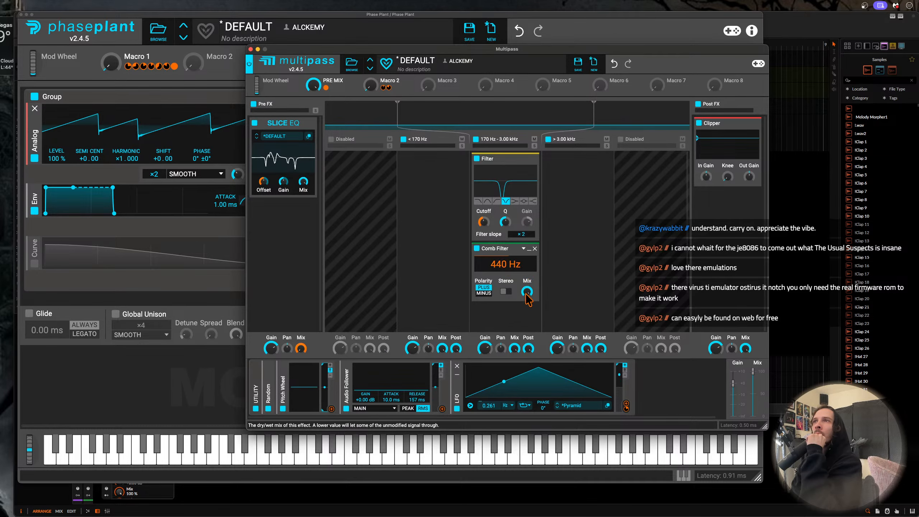
pyautogui.moveTo(441, 88); pyautogui.dragTo(527, 292)
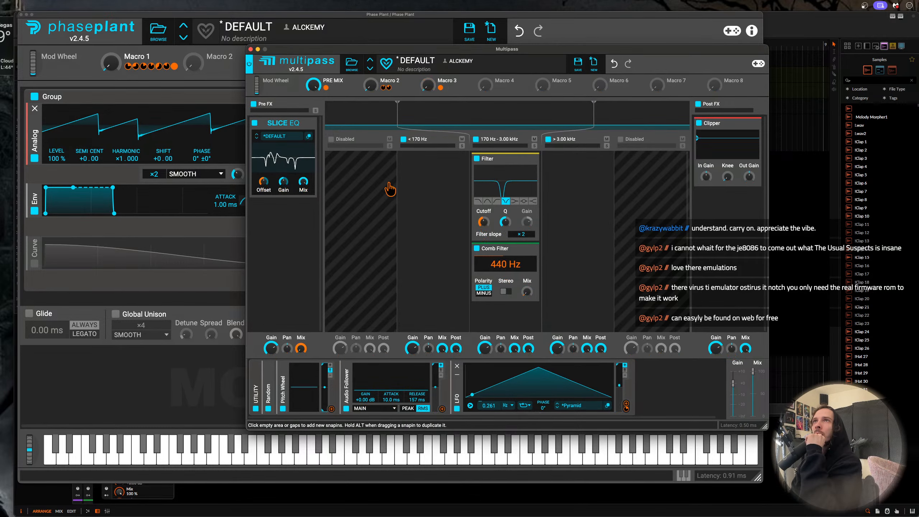
# - Close the Multipass editor, link the synth's Macro 2 to Multipass Macro 3, and audition both synth macros
pyautogui.click(250, 49)
pyautogui.moveTo(210, 66); pyautogui.dragTo(508, 275)
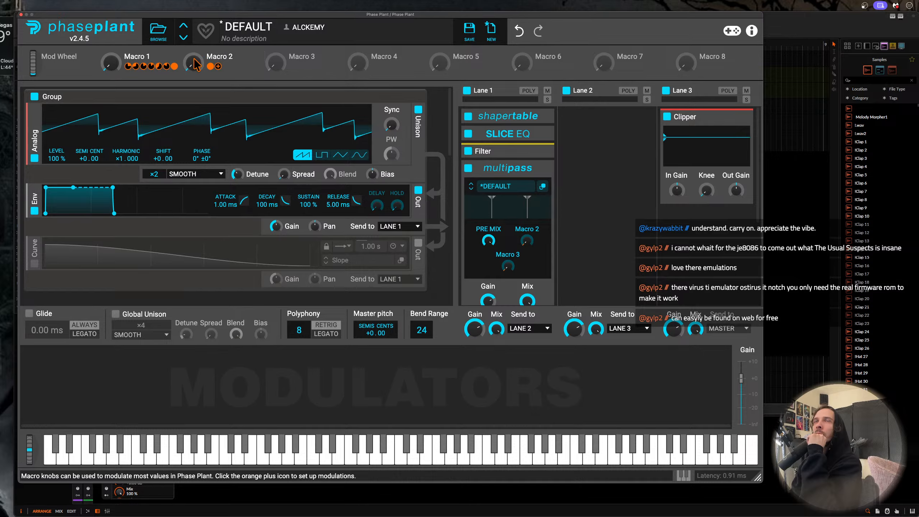
pyautogui.doubleClick(180, 55)
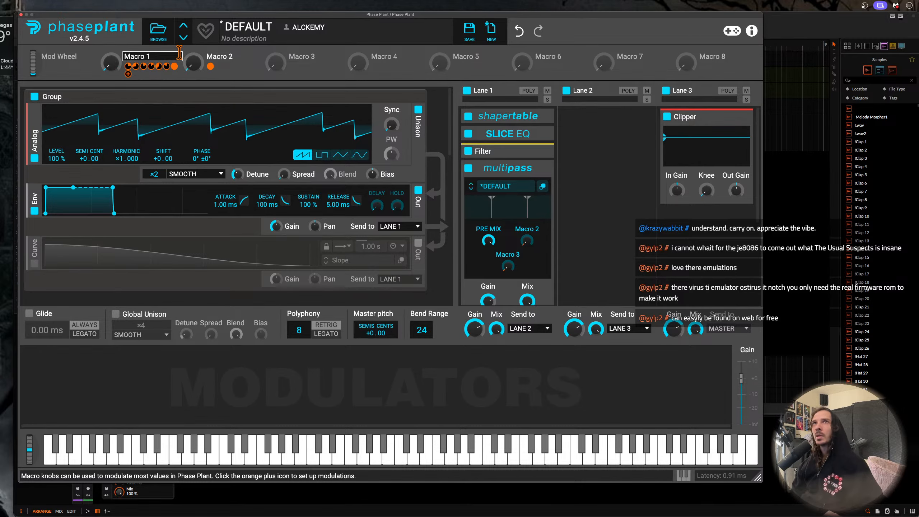
pyautogui.moveTo(199, 62); pyautogui.dragTo(198, 22)
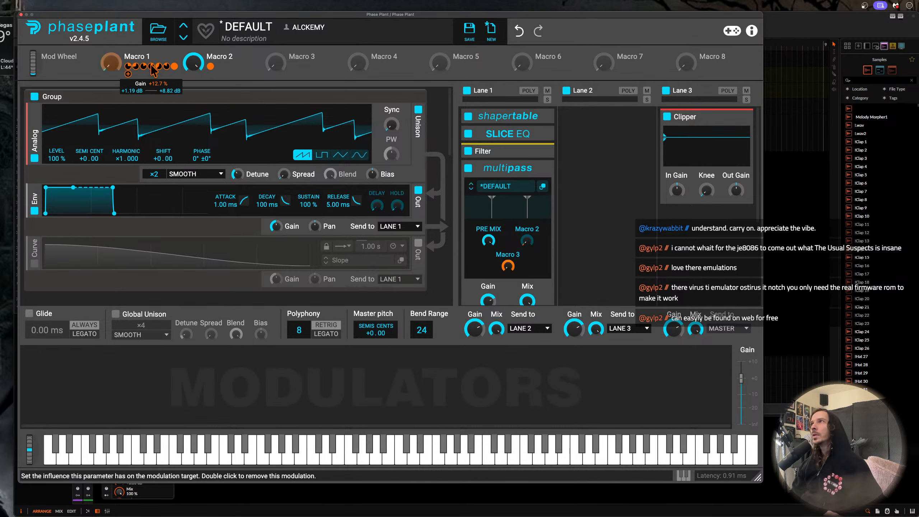
pyautogui.moveTo(110, 62); pyautogui.dragTo(111, 34)
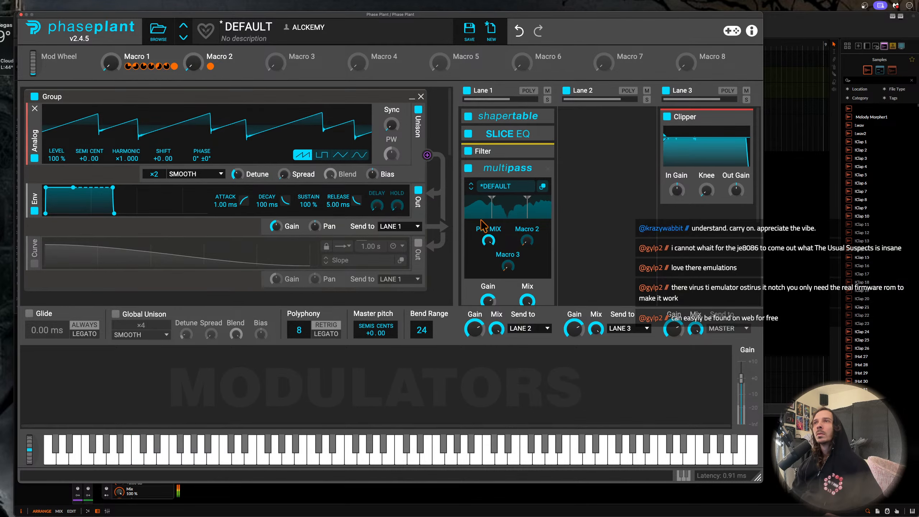
# - Reopen the Multipass editor and add a Convolver below the Comb Filter with the Heslington Church impulse response
pyautogui.click(543, 186)
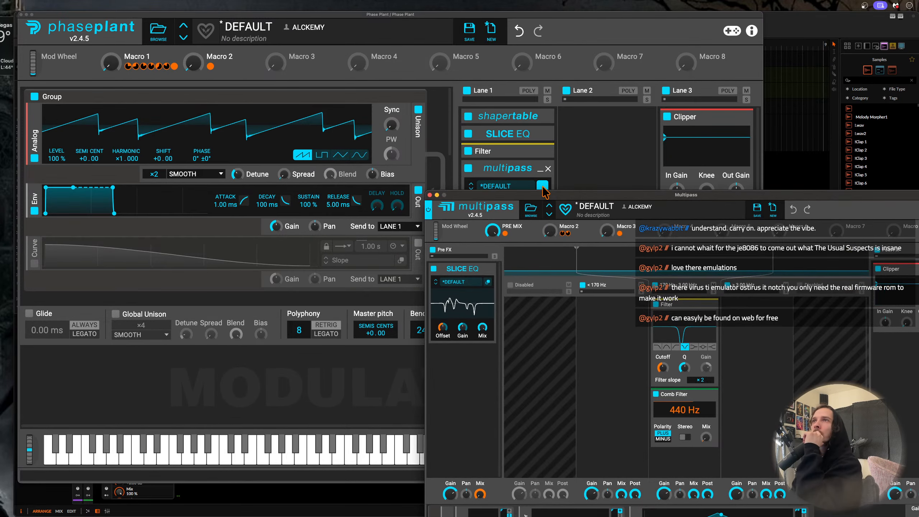
pyautogui.moveTo(535, 198); pyautogui.dragTo(264, 65)
pyautogui.scroll(-3, 412, 286)
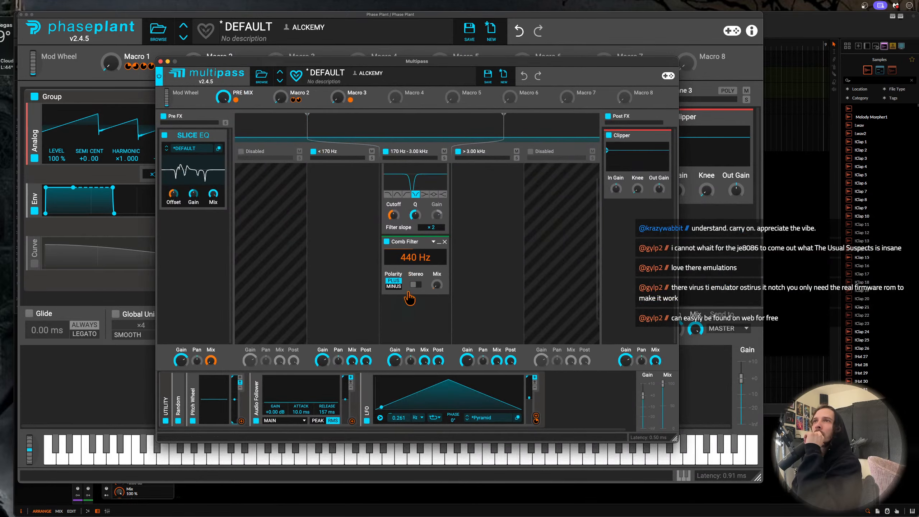
pyautogui.click(411, 288)
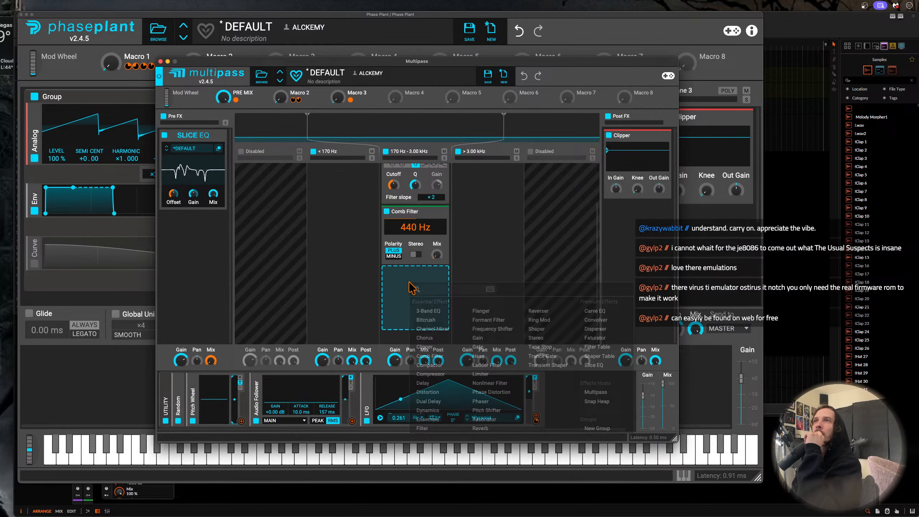
pyautogui.click(587, 320)
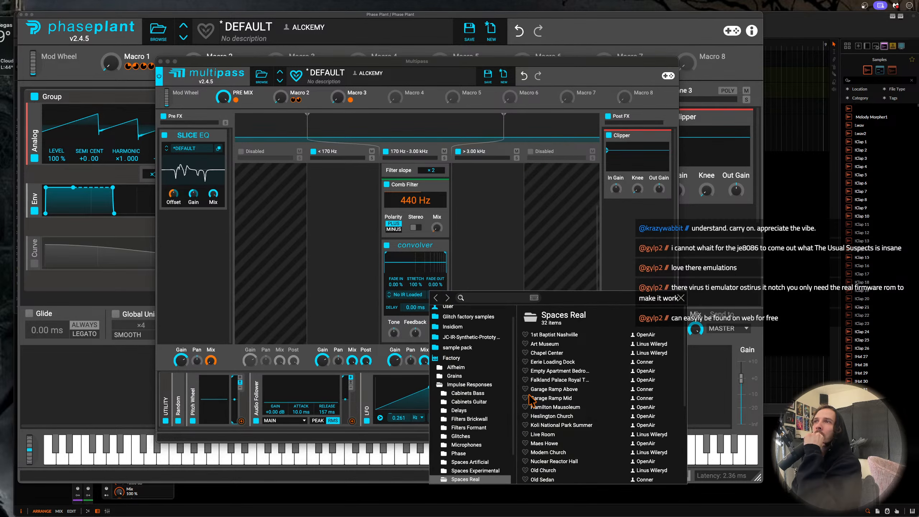
pyautogui.click(565, 415)
pyautogui.click(422, 269)
# - Modulate the Convolver's Mix with the Audio Follower at +9.74 dB gain, and trim the end of the impulse response
pyautogui.moveTo(435, 285); pyautogui.dragTo(436, 224)
pyautogui.moveTo(353, 421); pyautogui.dragTo(437, 334)
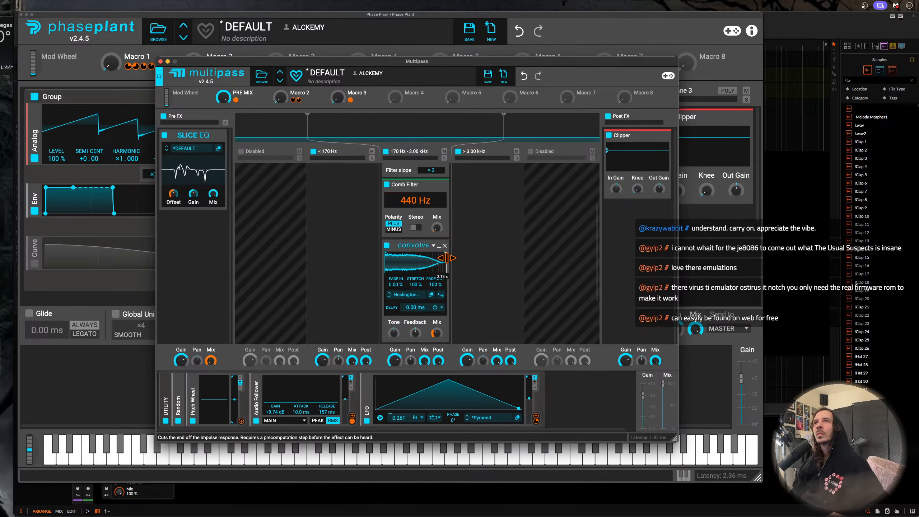
pyautogui.moveTo(446, 258); pyautogui.dragTo(425, 257)
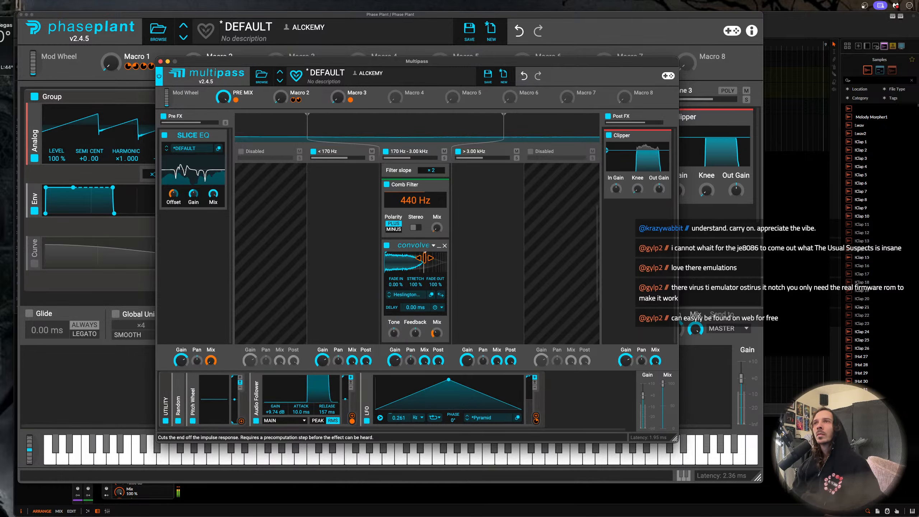
# - Add a Faturator to the > 3.00 kHz band and audition the sound with the synth's Macro 1
pyautogui.click(478, 203)
pyautogui.click(586, 246)
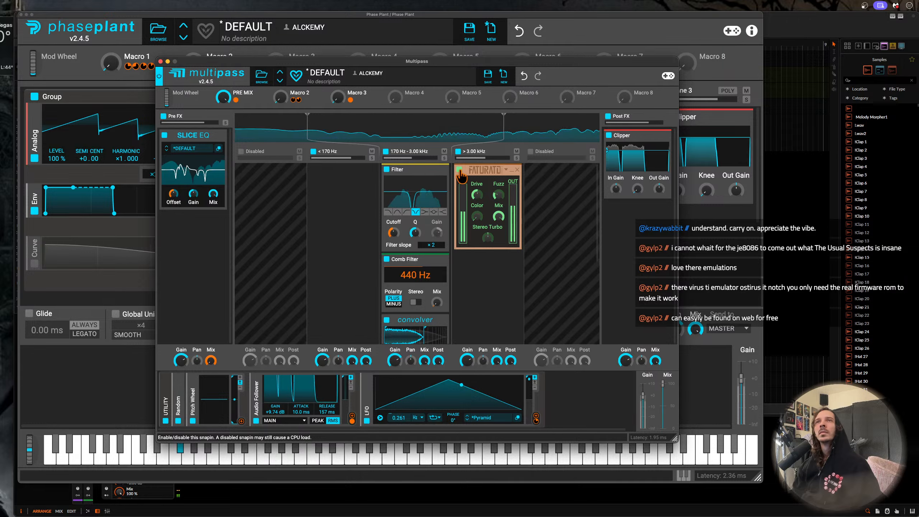
pyautogui.moveTo(110, 63)
pyautogui.mouseDown()
pyautogui.moveTo(110, 15)
pyautogui.moveTo(110, 64)
pyautogui.mouseUp()
# - Collapse the Filter, Comb Filter and Convolver in the 170 Hz - 3.00 kHz band
pyautogui.click(439, 170)
pyautogui.click(440, 184)
pyautogui.click(439, 196)
# - Add a Chorus at the start of the 170 Hz - 3.00 kHz band's effect chain and lower its Mix
pyautogui.click(415, 225)
pyautogui.moveTo(402, 209); pyautogui.dragTo(402, 171)
pyautogui.moveTo(437, 219); pyautogui.dragTo(437, 230)
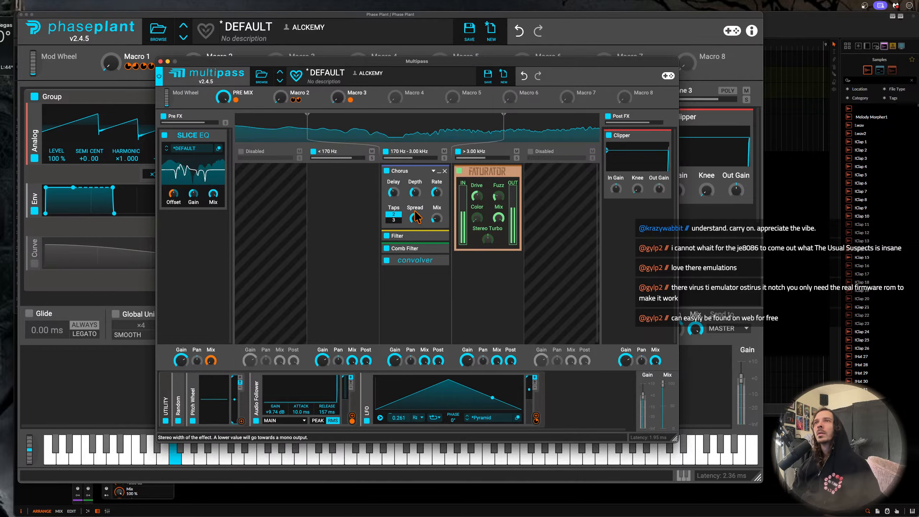
# - Add a Phaser to the 170 Hz - 3.00 kHz band and place it before the Chorus
pyautogui.click(415, 232)
pyautogui.click(514, 348)
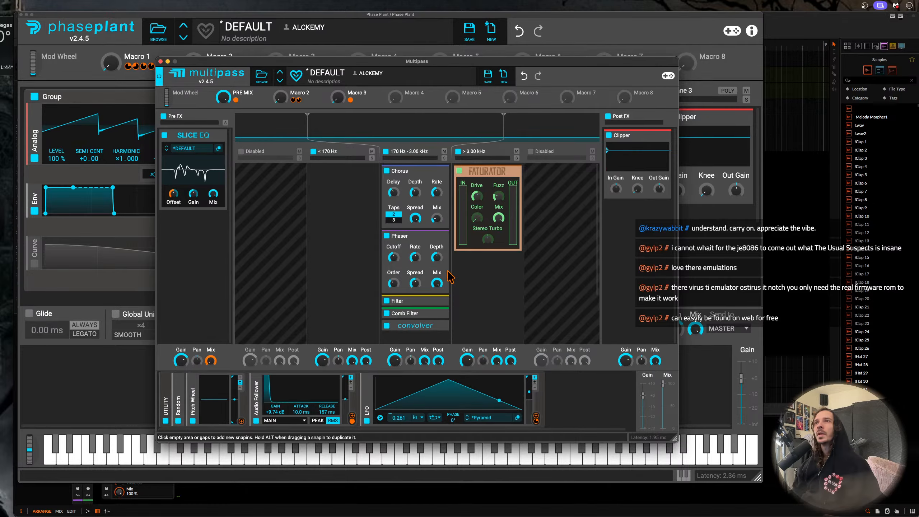
pyautogui.moveTo(414, 237); pyautogui.dragTo(416, 183)
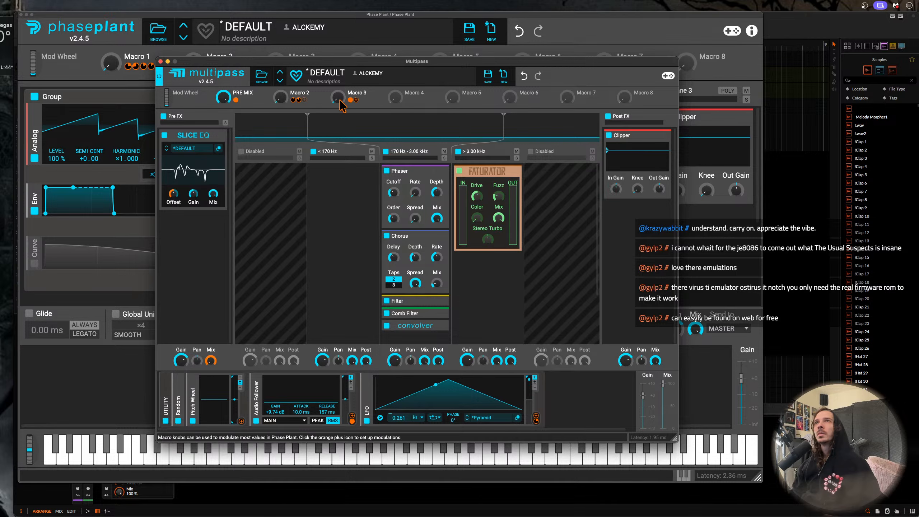
# - Modulate the Phaser's Cutoff with Multipass Macro 2, raise its Depth, and audition with the synth's Macro 1
pyautogui.moveTo(280, 97); pyautogui.dragTo(437, 187)
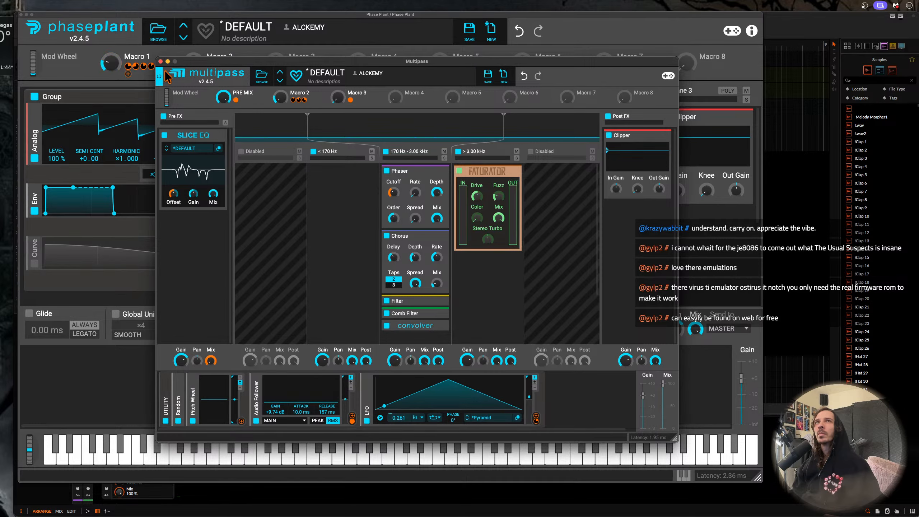
pyautogui.moveTo(110, 62)
pyautogui.mouseDown()
pyautogui.moveTo(111, 35)
pyautogui.moveTo(115, 67)
pyautogui.mouseUp()
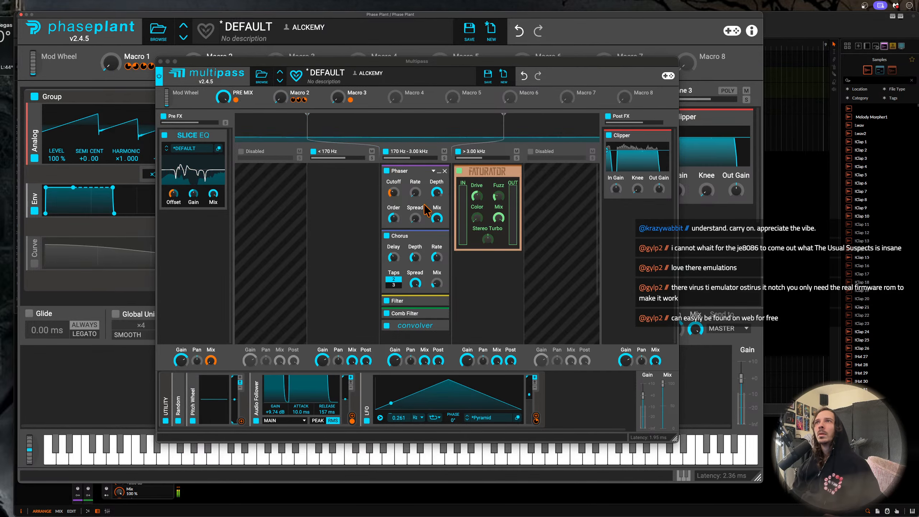
# - Lower the Phaser's Mix, collapse the Phaser, and audition the sound by sweeping the synth's Macro 1
pyautogui.moveTo(437, 218); pyautogui.dragTo(438, 230)
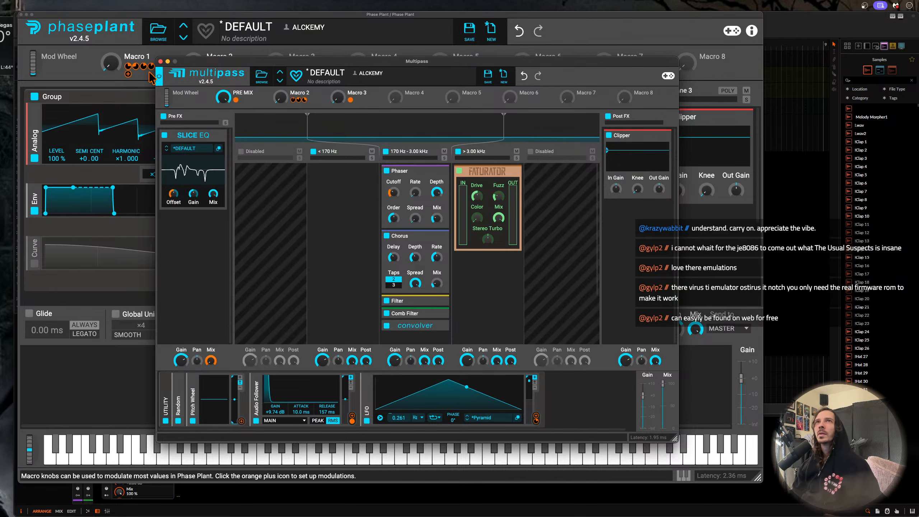
pyautogui.moveTo(110, 63)
pyautogui.mouseDown()
pyautogui.moveTo(110, 34)
pyautogui.moveTo(111, 62)
pyautogui.mouseUp()
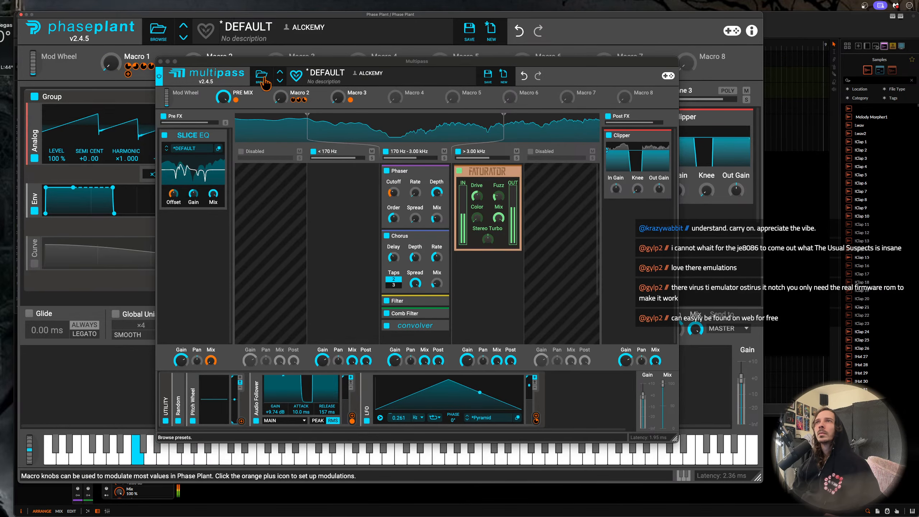
pyautogui.doubleClick(421, 170)
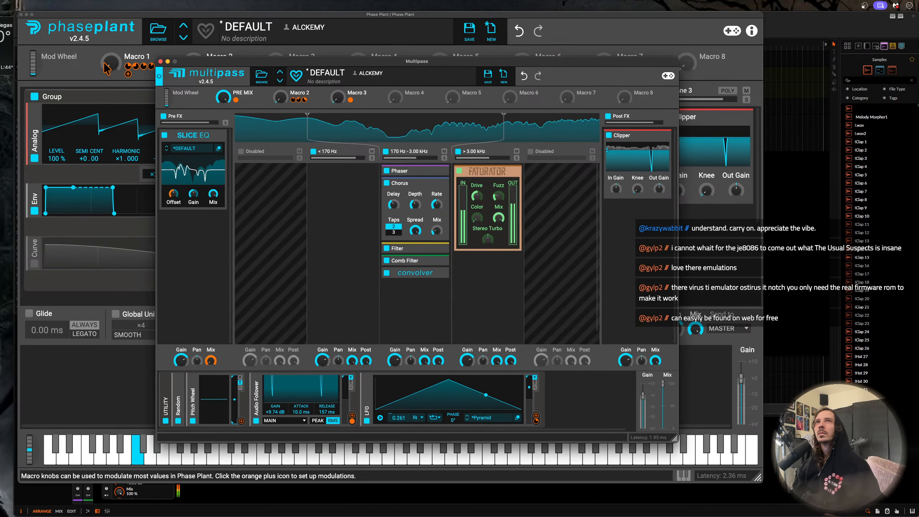
pyautogui.moveTo(111, 63); pyautogui.dragTo(111, 83)
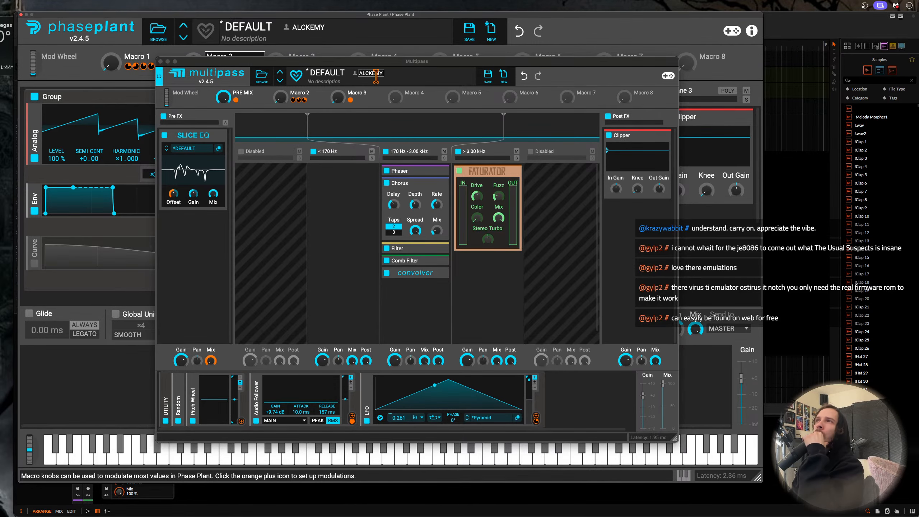
# - Add a Slice EQ to the Multipass Post FX chain and place it before the Clipper
pyautogui.click(631, 217)
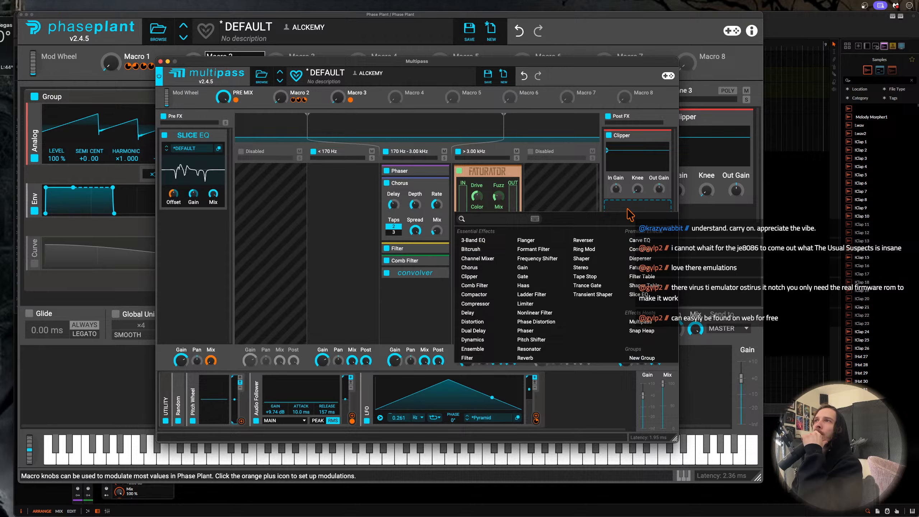
pyautogui.click(646, 296)
pyautogui.moveTo(648, 207); pyautogui.dragTo(644, 137)
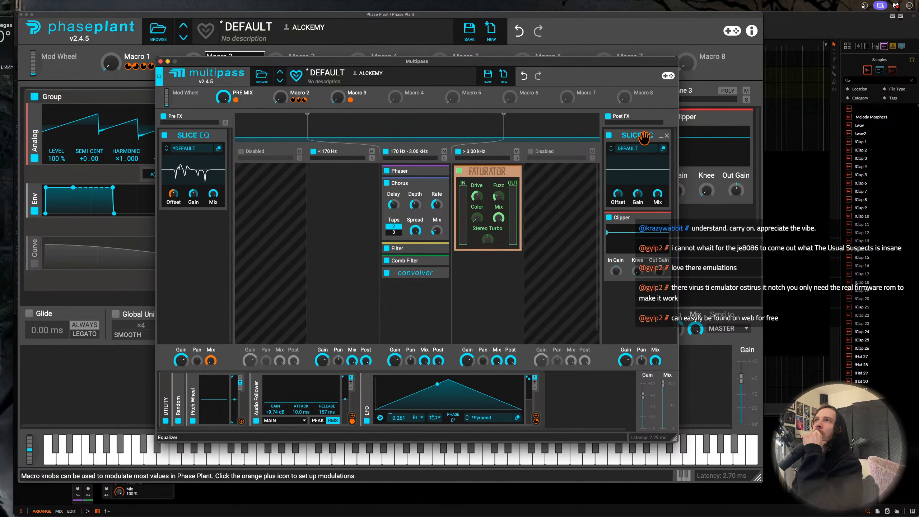
# - Shape the Post FX Slice EQ curve with three boosted peaks alternating with three deep narrow cuts, and close its editor
pyautogui.click(664, 148)
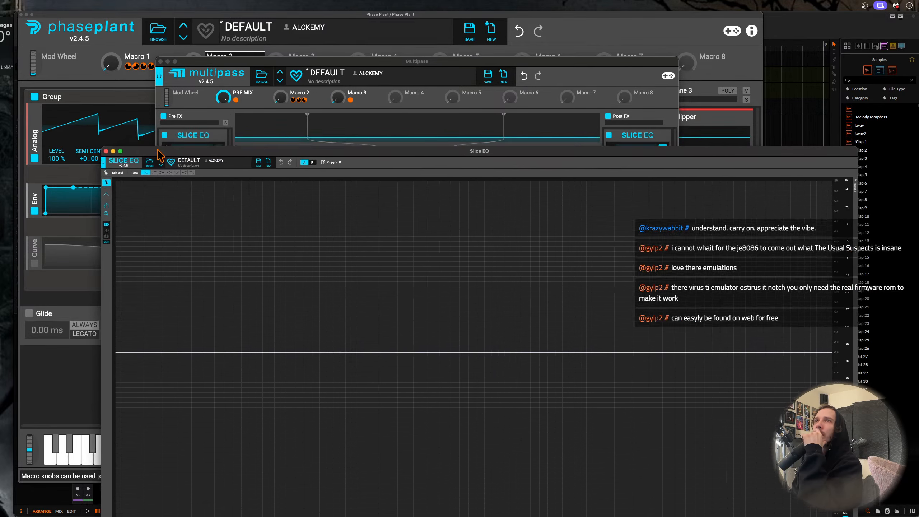
pyautogui.moveTo(332, 363); pyautogui.dragTo(272, 154)
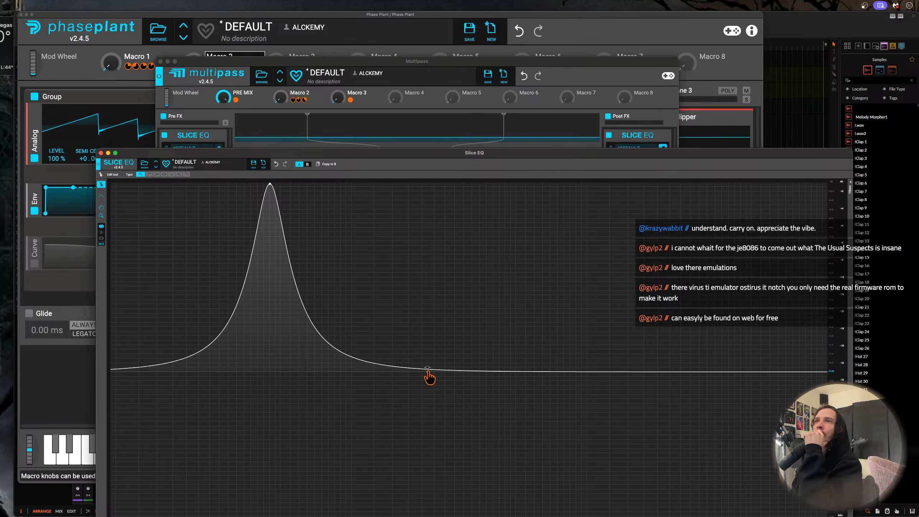
pyautogui.moveTo(427, 371); pyautogui.dragTo(291, 501)
pyautogui.moveTo(291, 516); pyautogui.dragTo(294, 516)
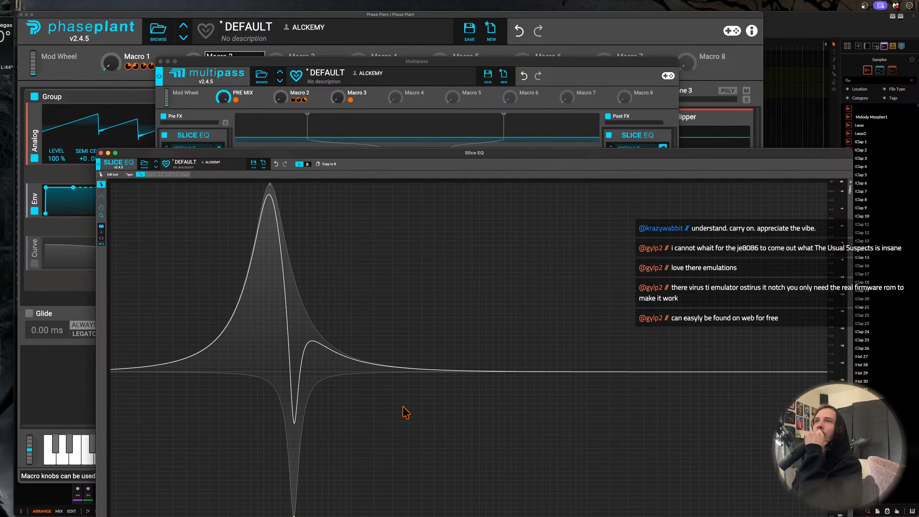
pyautogui.moveTo(428, 370); pyautogui.dragTo(386, 290)
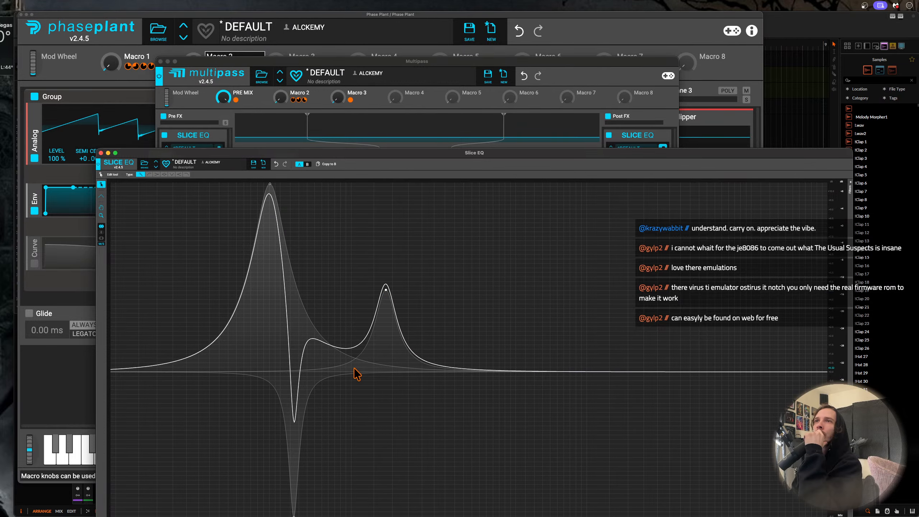
pyautogui.moveTo(357, 372); pyautogui.dragTo(355, 512)
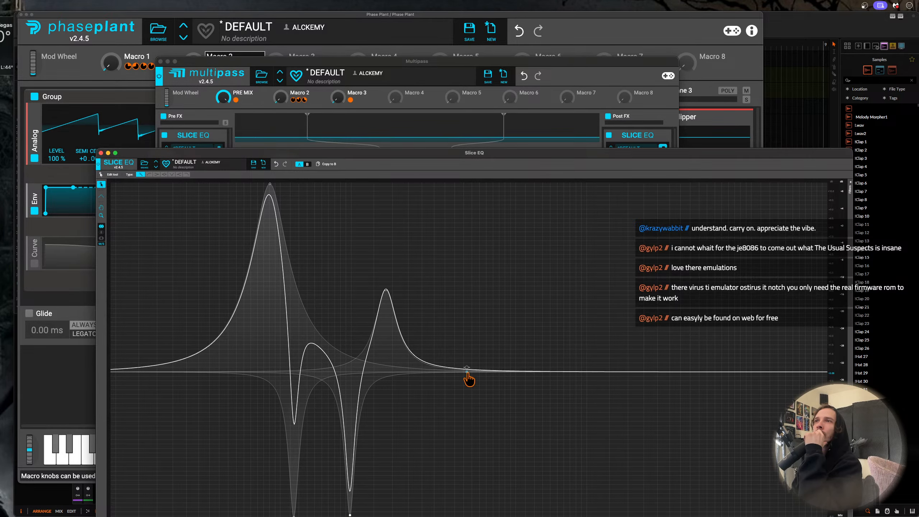
pyautogui.moveTo(467, 369); pyautogui.dragTo(462, 296)
pyautogui.moveTo(518, 368); pyautogui.dragTo(423, 514)
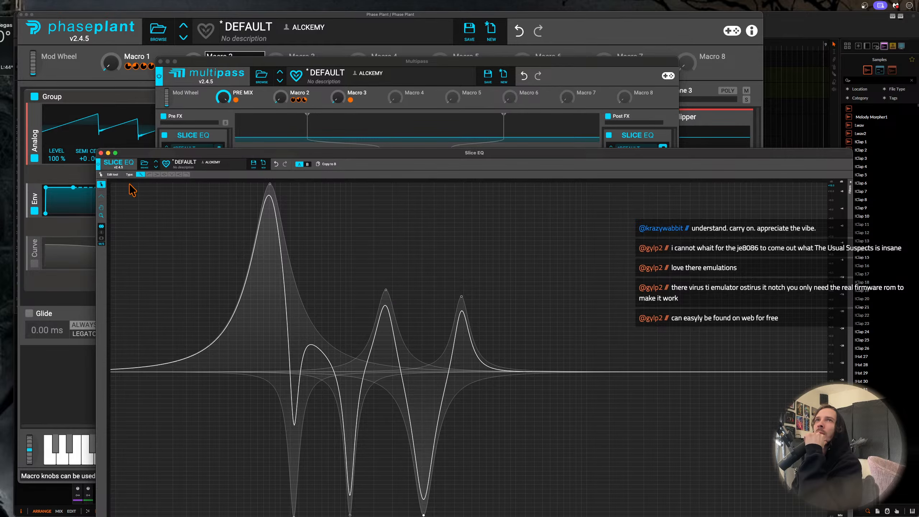
pyautogui.click(101, 153)
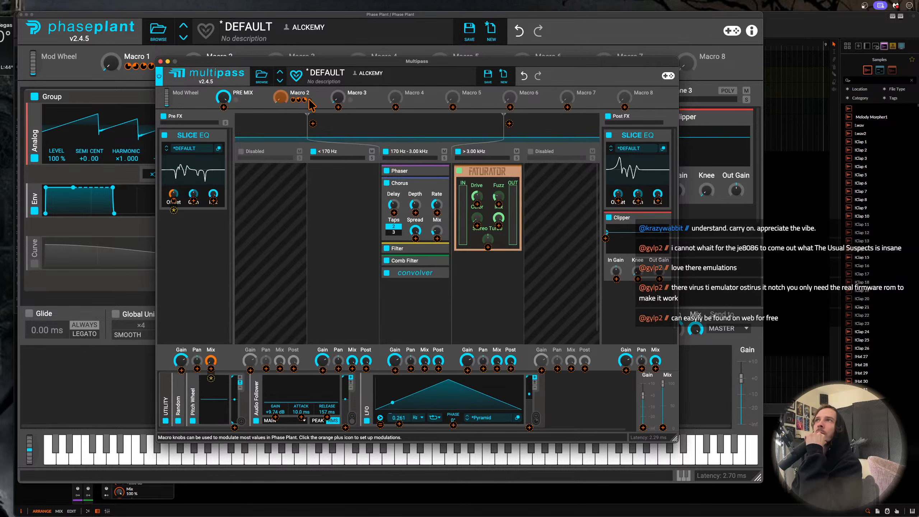
# - Modulate the Post FX Slice EQ's Offset with Multipass Macro 2 by about +13 semitones, and close the Multipass window
pyautogui.moveTo(597, 216); pyautogui.dragTo(618, 195)
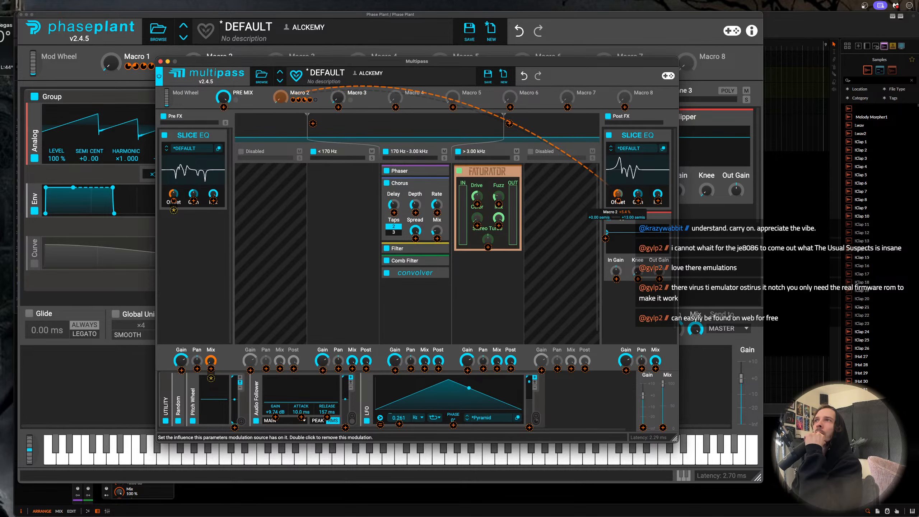
pyautogui.click(327, 146)
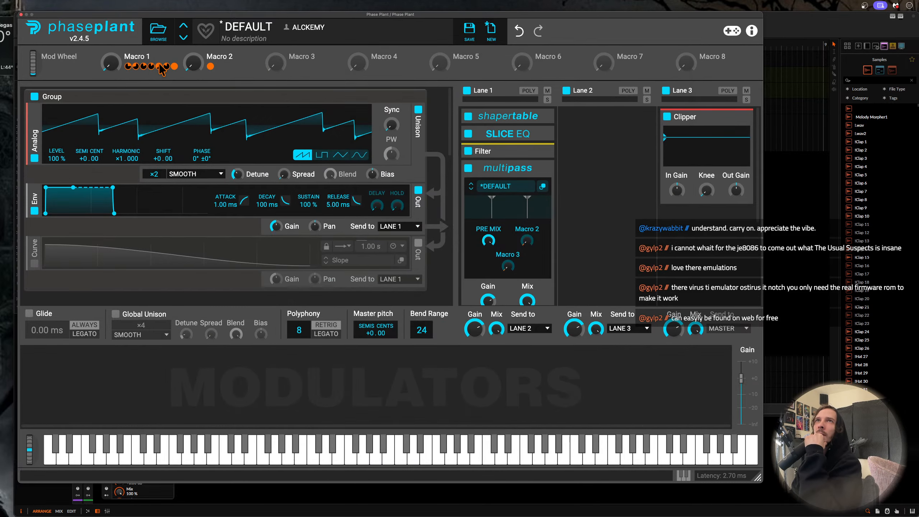
pyautogui.click(161, 62)
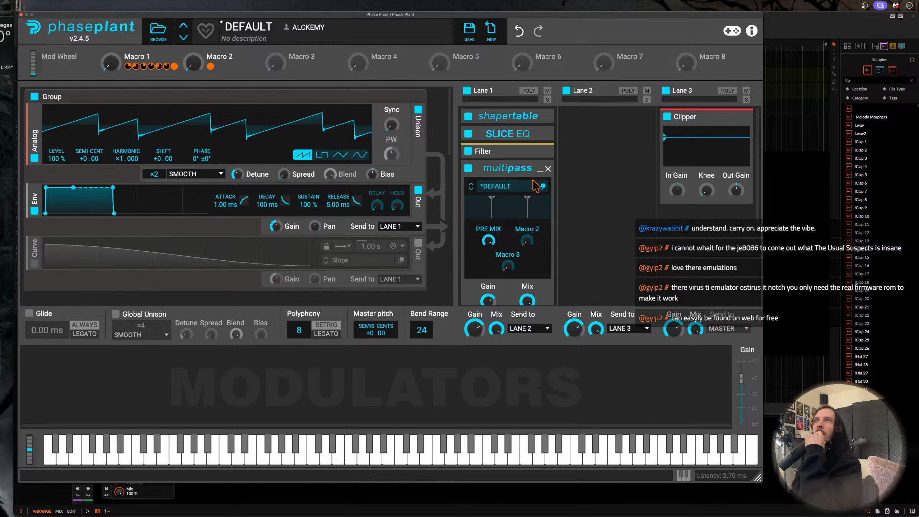
pyautogui.click(542, 186)
pyautogui.moveTo(524, 195); pyautogui.dragTo(379, 154)
pyautogui.click(287, 154)
# - Audition the patch by sweeping the synth's Macro 1, and raise Macro 2 to 100%
pyautogui.moveTo(111, 65); pyautogui.dragTo(110, 94)
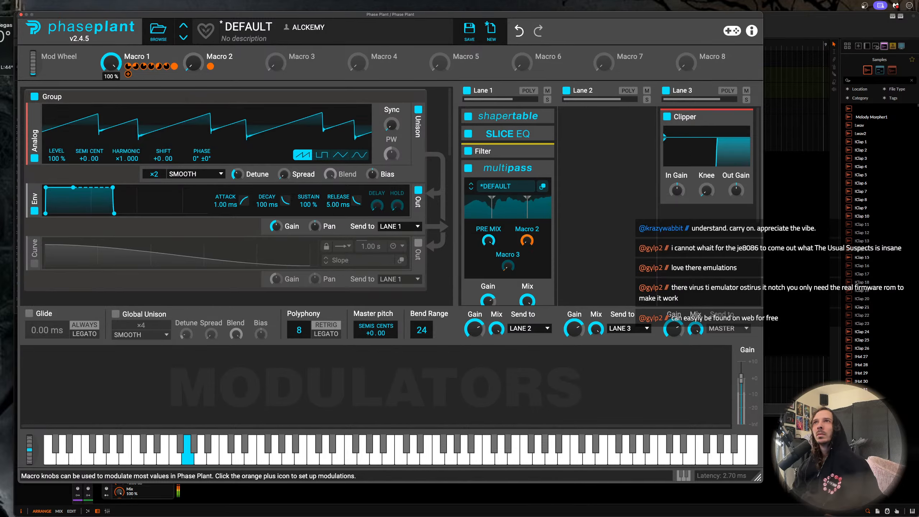
pyautogui.moveTo(113, 69); pyautogui.dragTo(112, 74)
pyautogui.moveTo(193, 63); pyautogui.dragTo(194, 22)
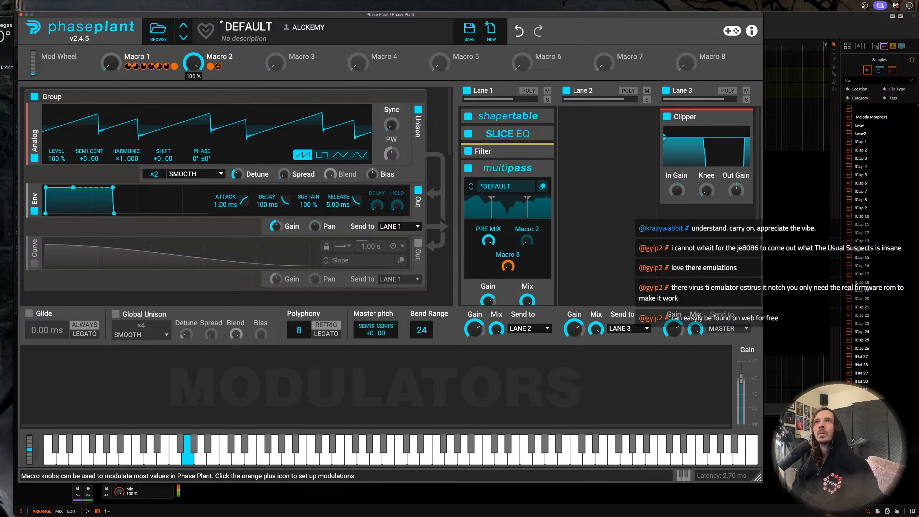
pyautogui.moveTo(111, 63); pyautogui.dragTo(110, 32)
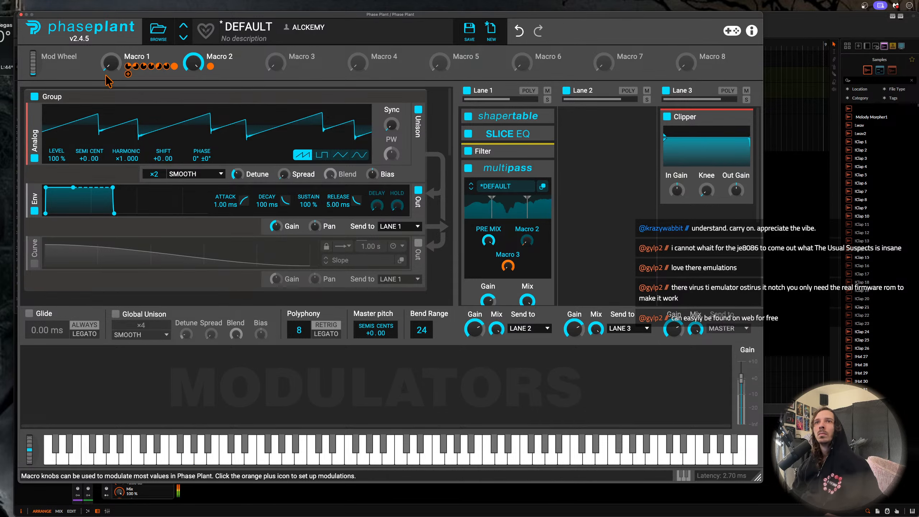
# - Add an LFO at 0.476 Hz to modulate the synth's Macro 1, audition the movement, and switch the LFO off
pyautogui.click(77, 400)
pyautogui.click(92, 376)
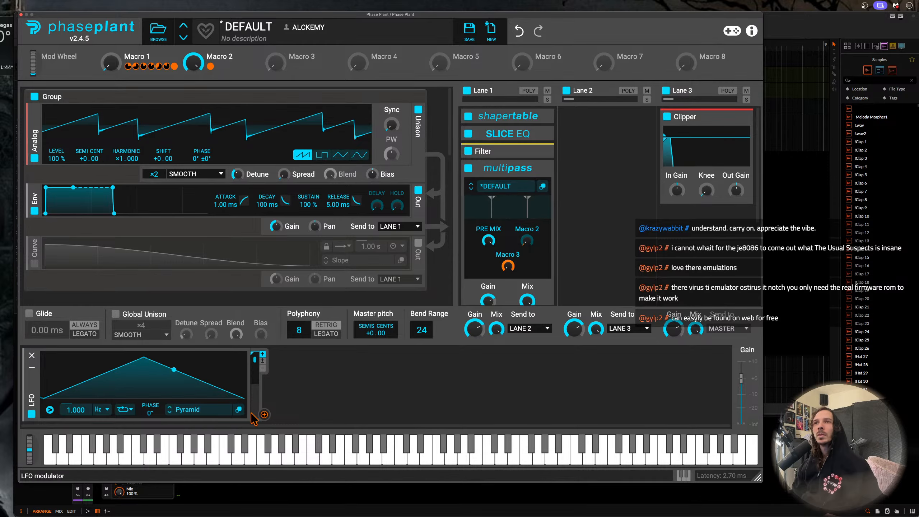
pyautogui.moveTo(265, 415); pyautogui.dragTo(264, 417)
pyautogui.moveTo(182, 119); pyautogui.dragTo(109, 62)
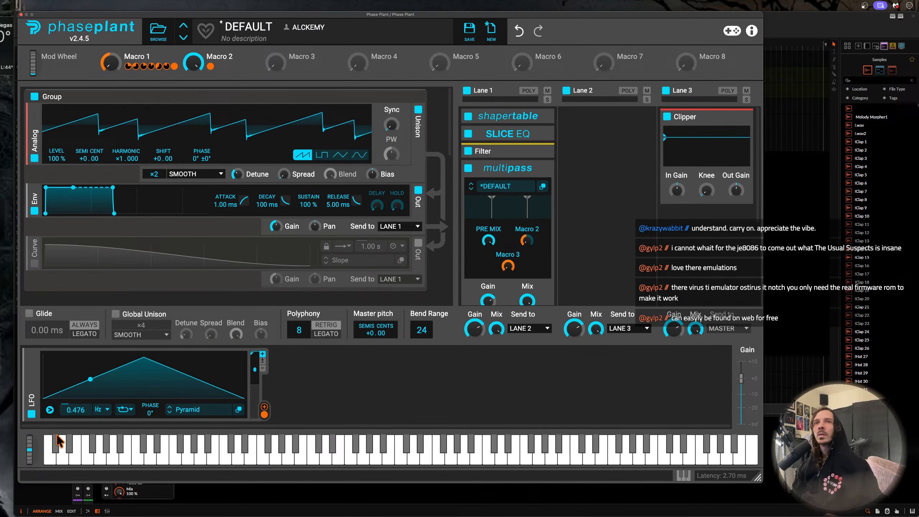
pyautogui.moveTo(31, 467)
pyautogui.mouseDown()
pyautogui.moveTo(21, 422)
pyautogui.moveTo(0, 443)
pyautogui.moveTo(29, 450)
pyautogui.mouseUp()
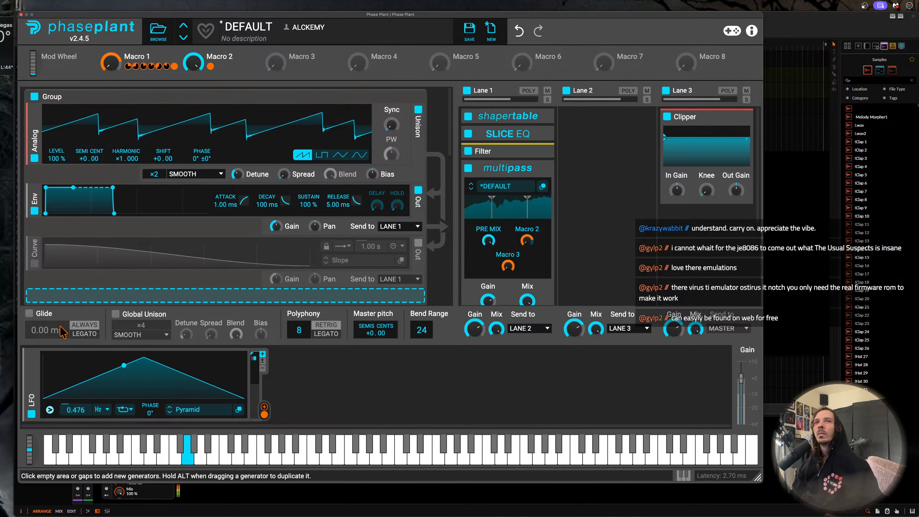
pyautogui.click(31, 414)
# - Add a second Multipass after the first in Lane 1 and browse the effects available for its Pre FX chain
pyautogui.click(543, 186)
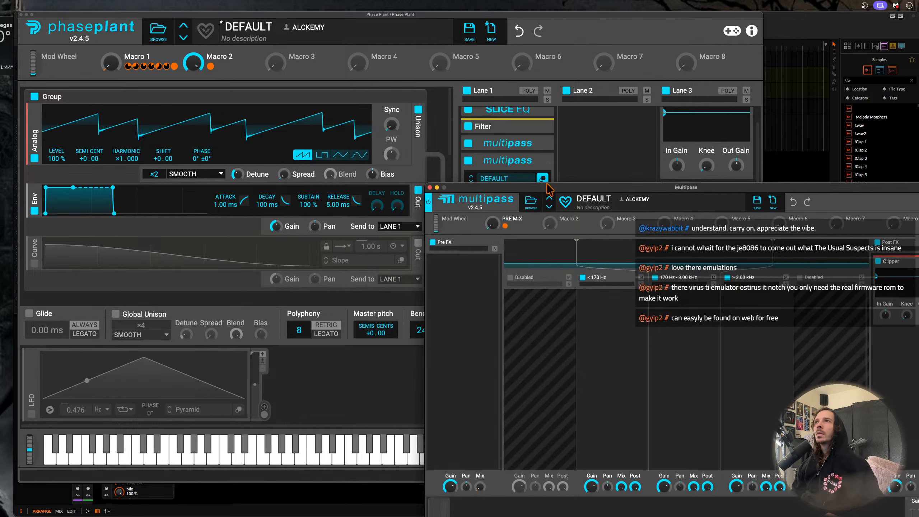
pyautogui.moveTo(554, 189); pyautogui.dragTo(375, 67)
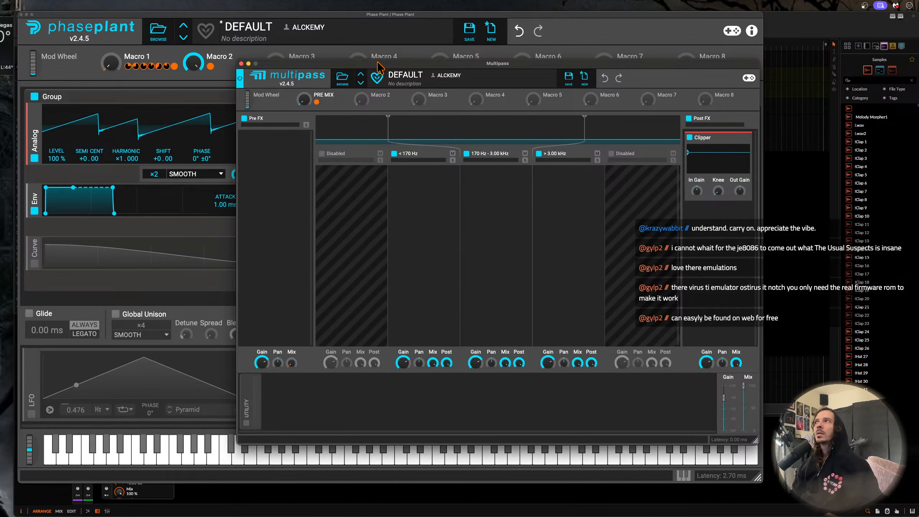
pyautogui.click(258, 170)
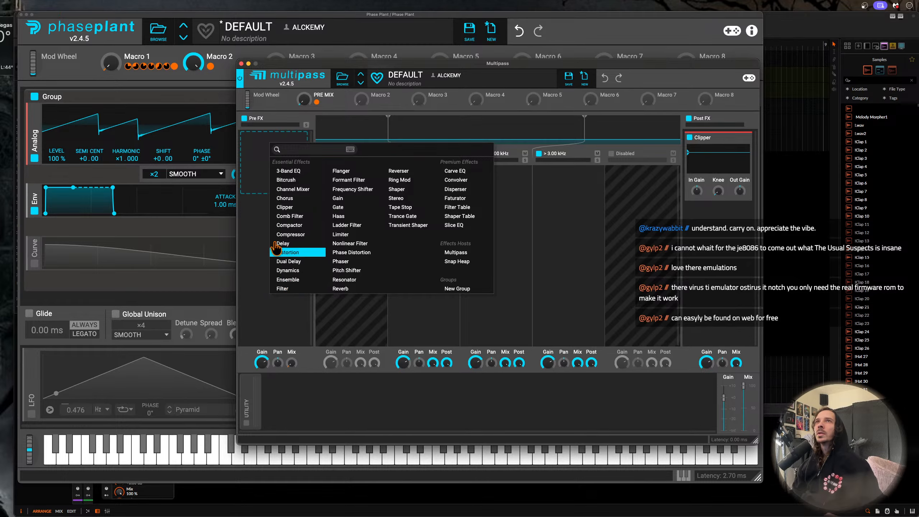
pyautogui.click(256, 152)
pyautogui.click(241, 63)
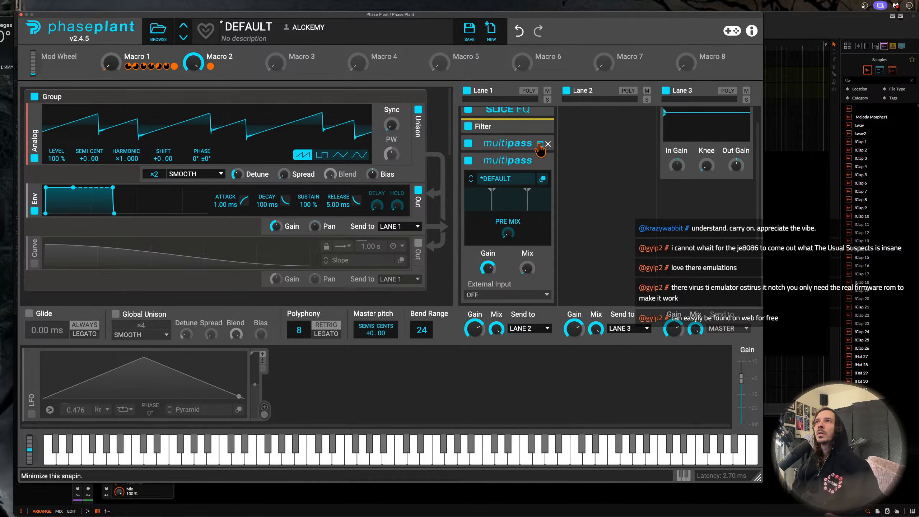
# - Check the first Multipass and the Slice EQ settings in Lane 1, leaving both effects collapsed
pyautogui.click(540, 143)
pyautogui.scroll(2, 539, 176)
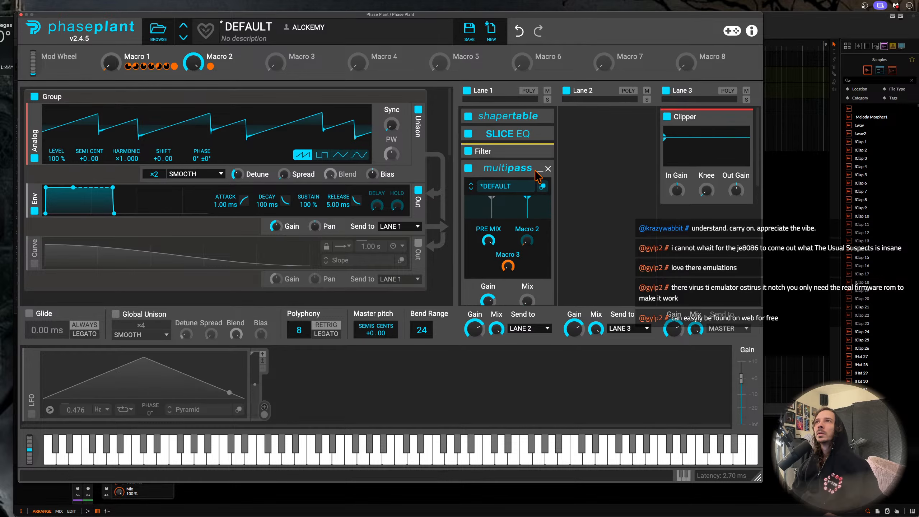
pyautogui.click(539, 131)
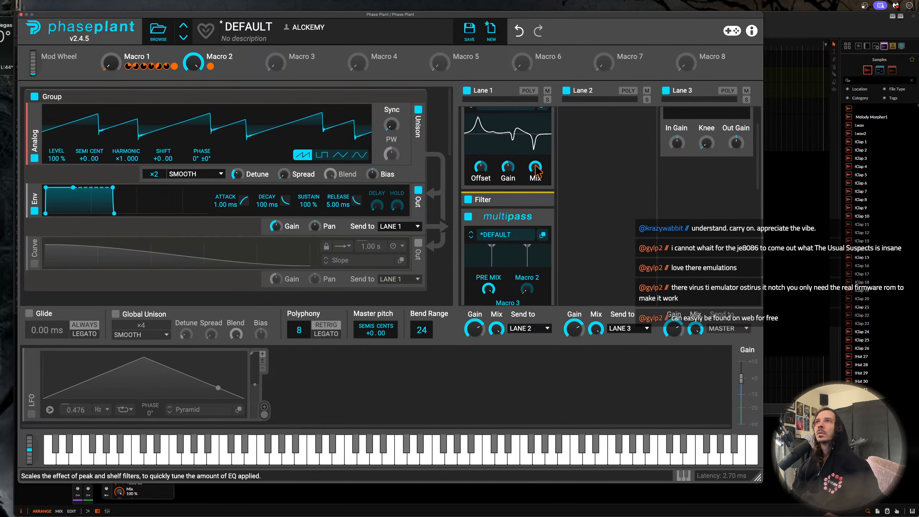
pyautogui.click(541, 134)
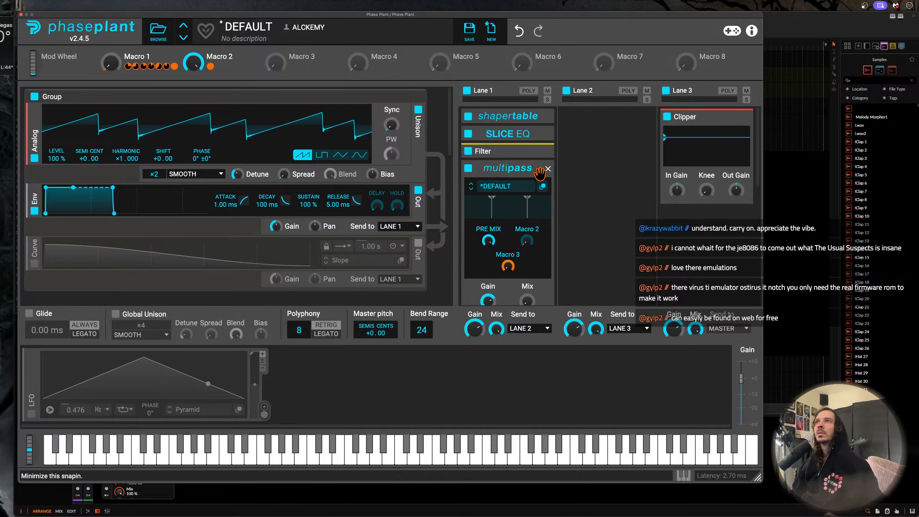
pyautogui.click(541, 170)
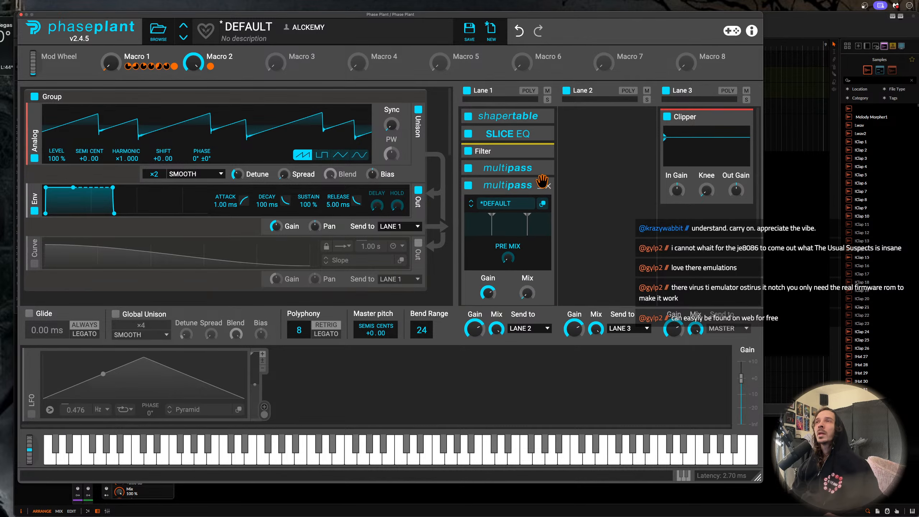
# - Add a band-pass Filter with slope ×2 to the second Multipass's Pre FX, and raise PRE MIX to maximum
pyautogui.click(543, 204)
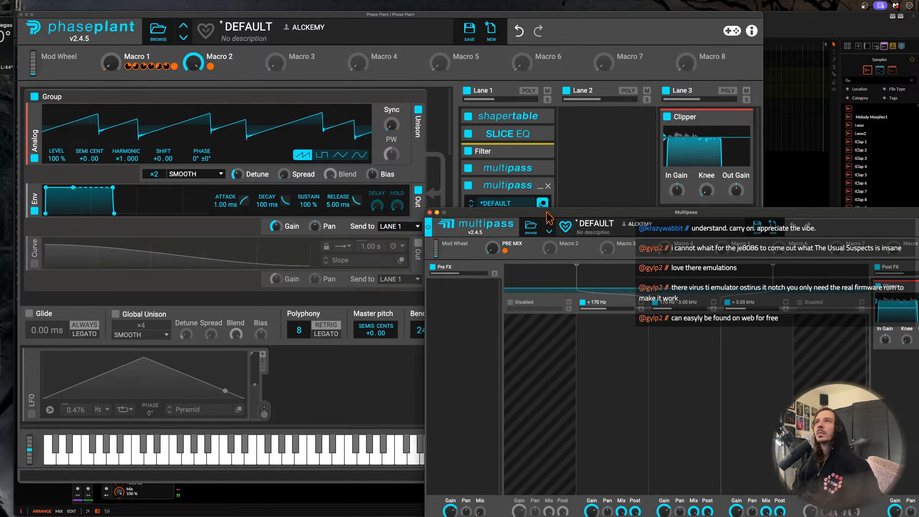
pyautogui.moveTo(548, 212); pyautogui.dragTo(256, 52)
pyautogui.click(159, 146)
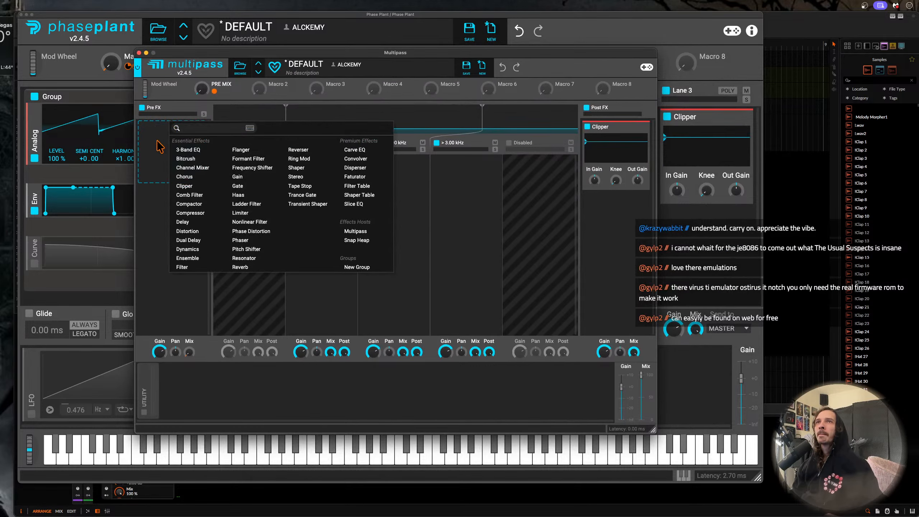
pyautogui.click(182, 267)
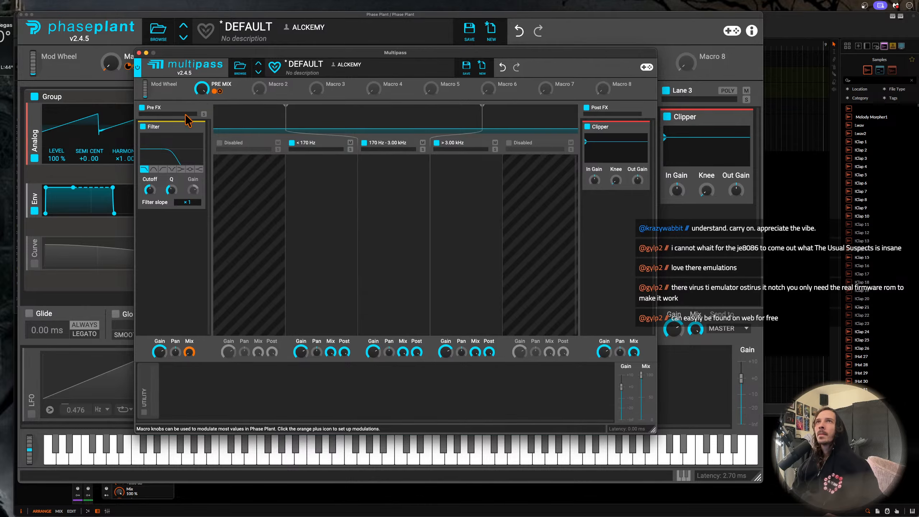
pyautogui.click(154, 170)
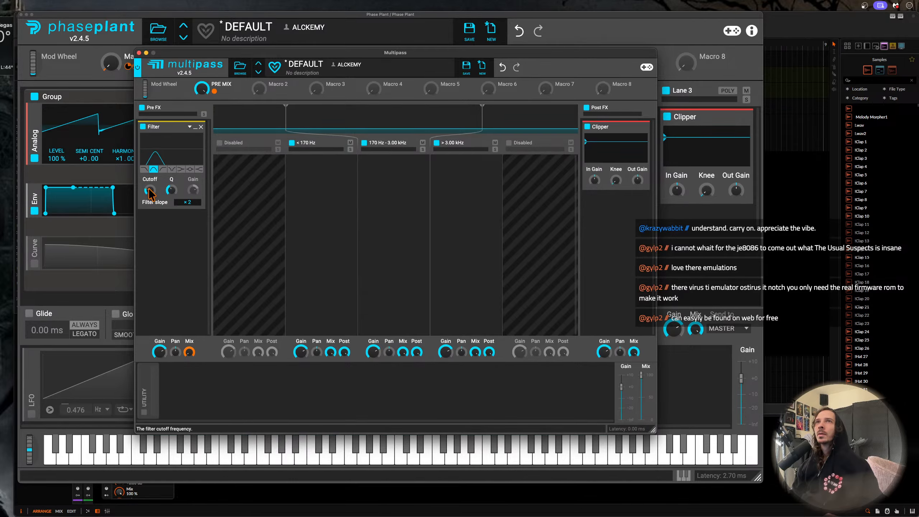
# - Add a tempo-synced 8/16 LFO to the second Multipass and route Macro 2 to modulate its rate
pyautogui.click(175, 371)
pyautogui.click(195, 372)
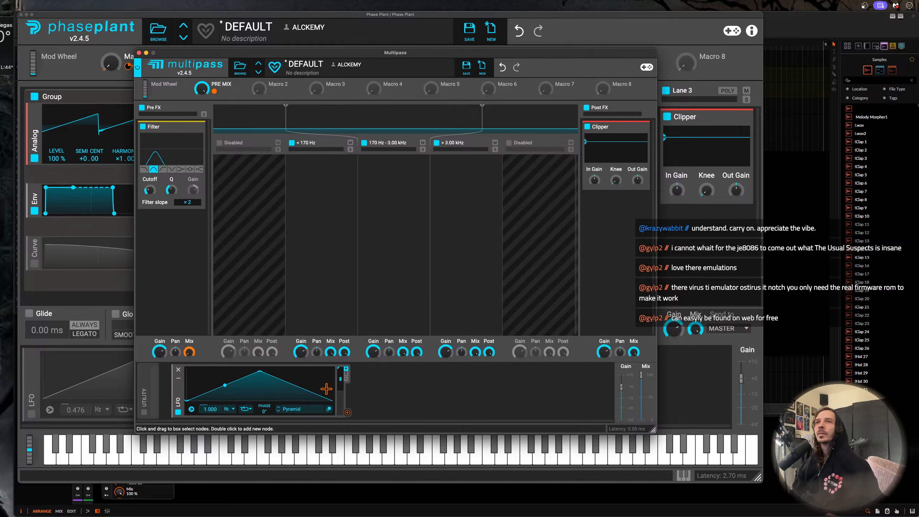
pyautogui.click(231, 410)
pyautogui.click(236, 418)
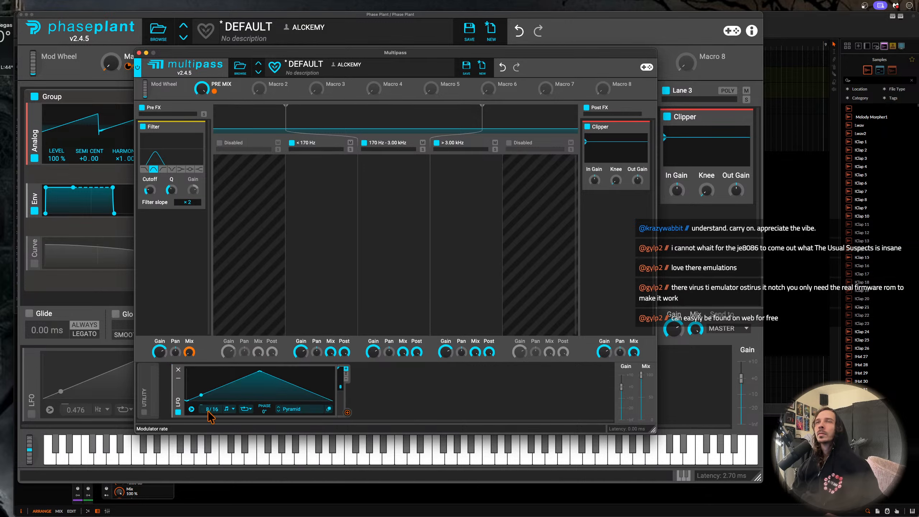
pyautogui.click(272, 92)
pyautogui.click(204, 415)
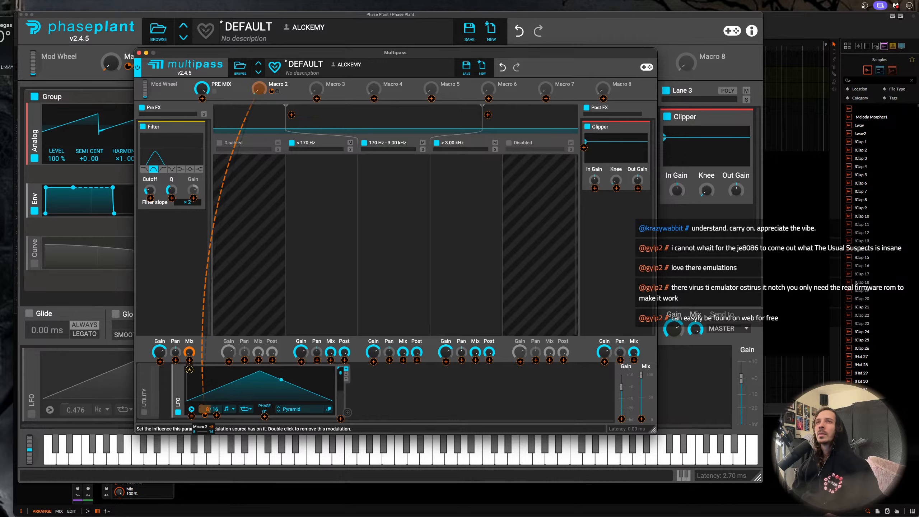
# - Duplicate the LFO and route the first one to modulate the cutoff of the band-pass Filter in Pre FX
pyautogui.click(255, 396)
pyautogui.press('super+d')
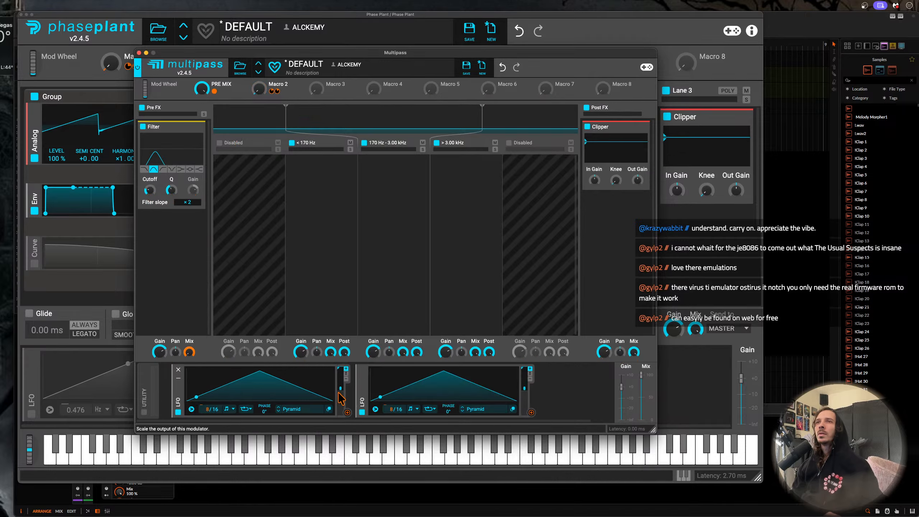
pyautogui.click(347, 413)
pyautogui.click(150, 198)
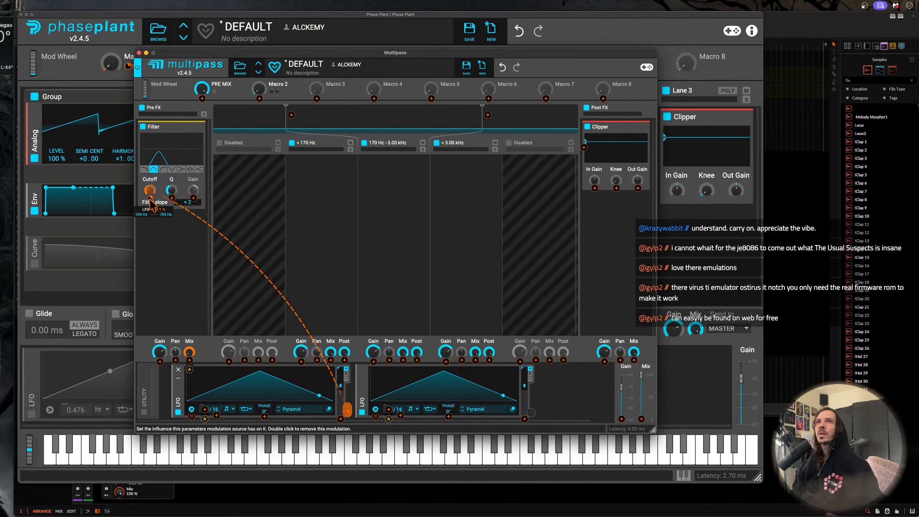
pyautogui.click(148, 192)
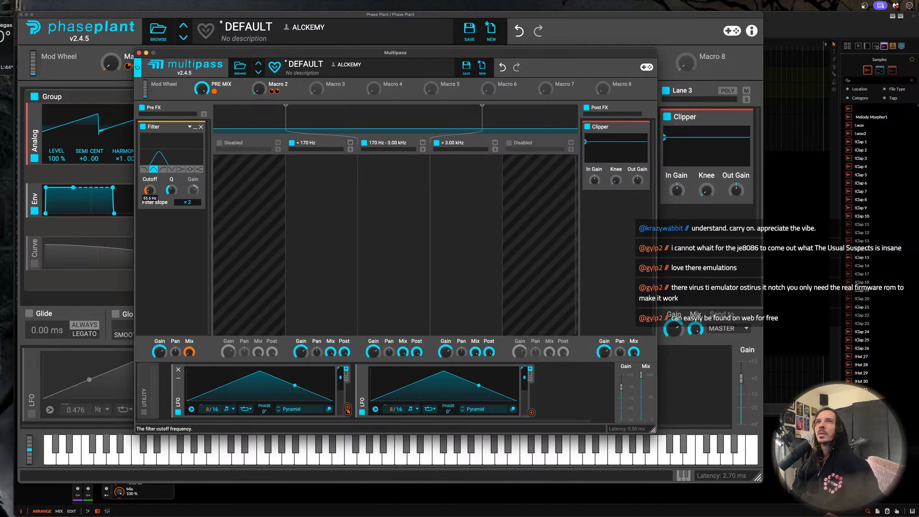
pyautogui.moveTo(150, 199)
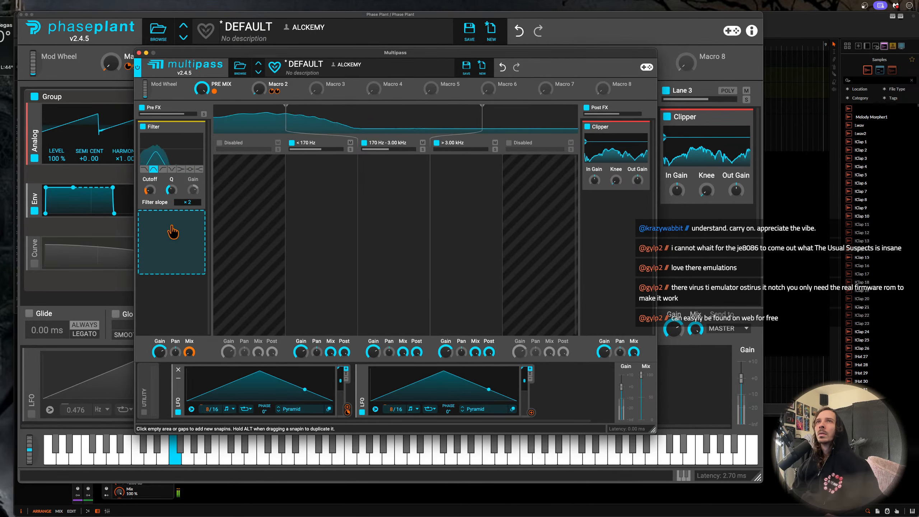
# - Add a Shaper Table ahead of the Filter in Pre FX with its DC filter off, and collapse both effects
pyautogui.click(172, 232)
pyautogui.click(354, 291)
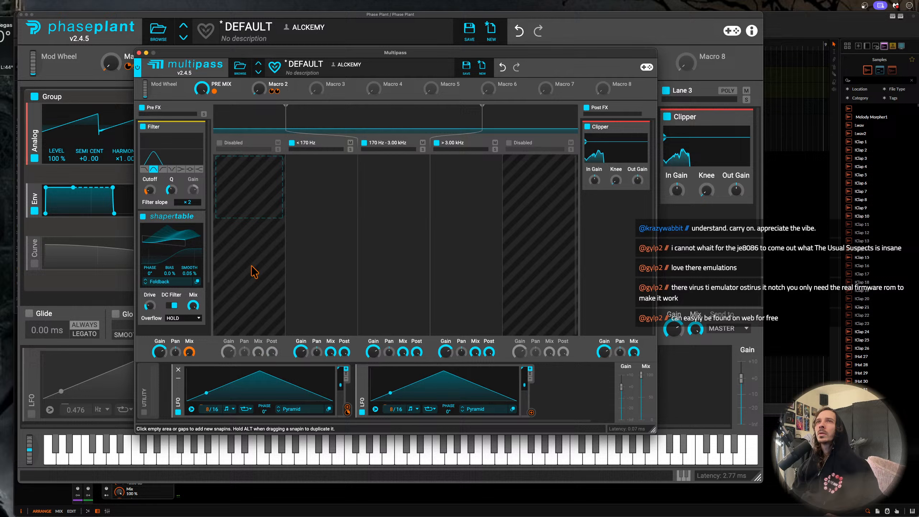
pyautogui.moveTo(171, 216); pyautogui.dragTo(170, 130)
pyautogui.click(173, 216)
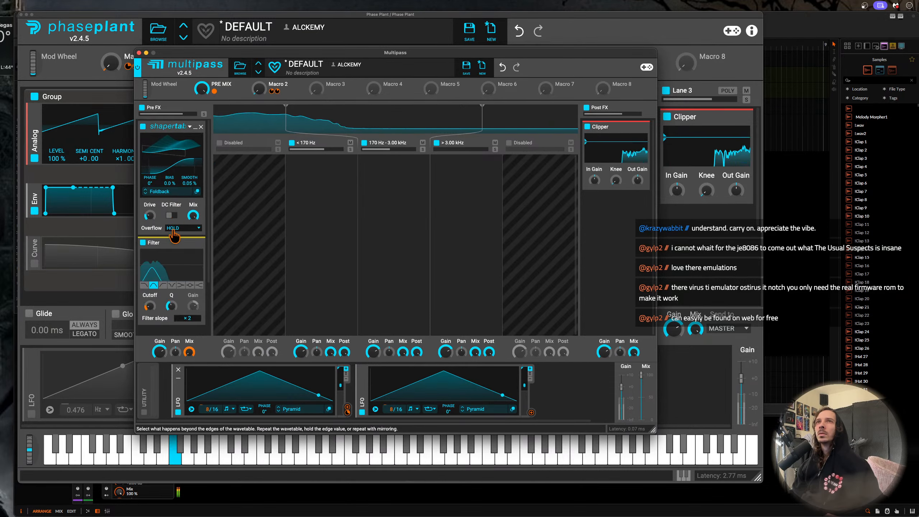
pyautogui.click(190, 243)
pyautogui.click(195, 243)
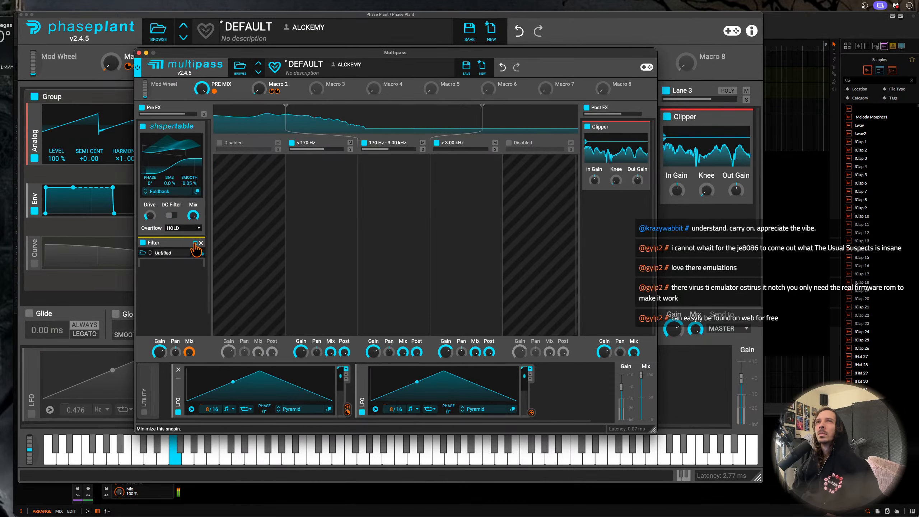
pyautogui.click(195, 126)
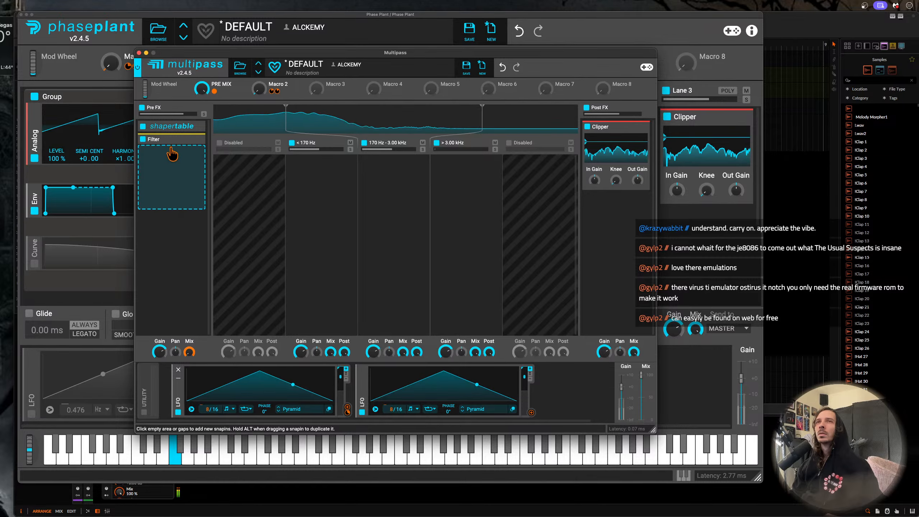
# - Add a notch Filter with slope ×2 at the end of Pre FX, modulate its cutoff with the first LFO, and collapse it
pyautogui.click(172, 154)
pyautogui.click(195, 290)
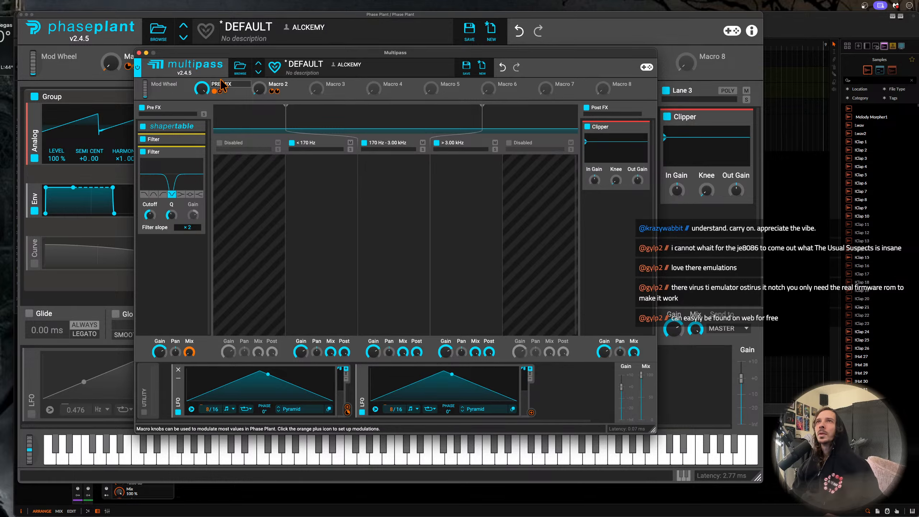
pyautogui.moveTo(350, 417); pyautogui.dragTo(150, 224)
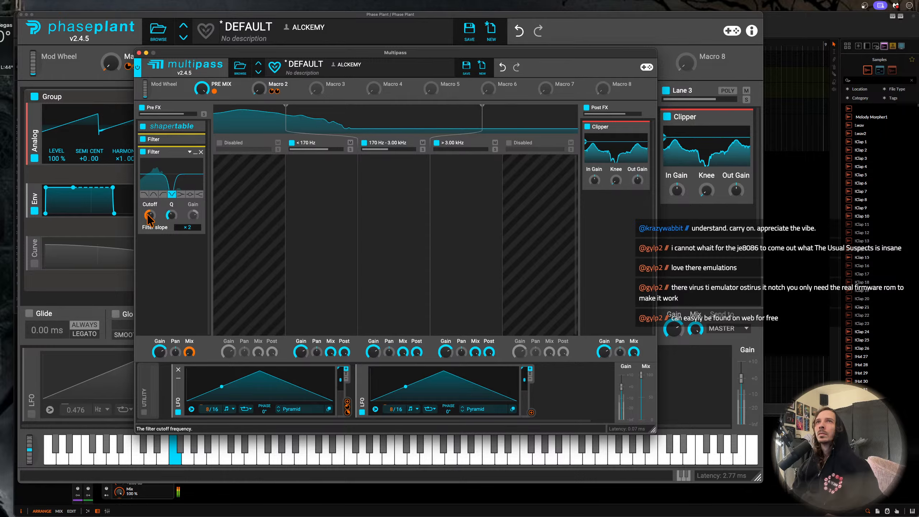
pyautogui.click(197, 158)
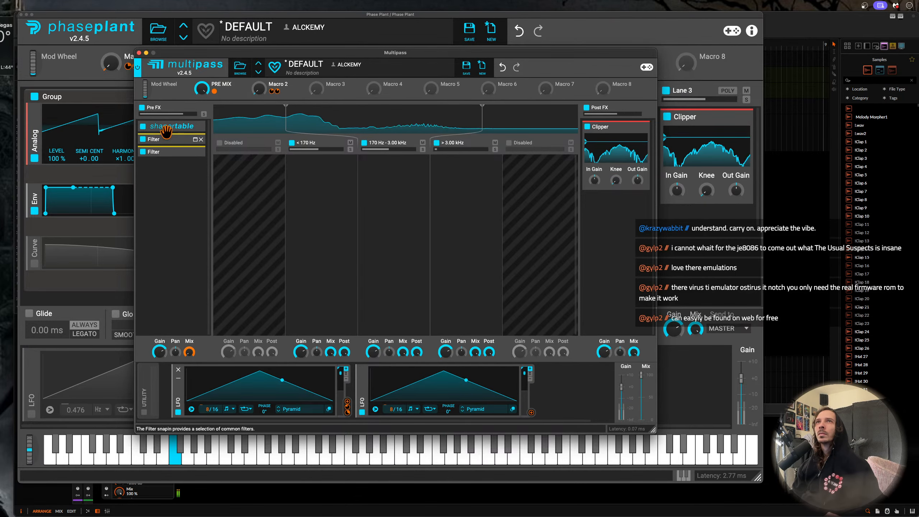
# - Copy the Shaper Table to the end of Pre FX and insert a Ring Mod with a low-pass noise modulator and reduced mix before it
pyautogui.moveTo(170, 126)
pyautogui.mouseDown()
pyautogui.moveTo(181, 148)
pyautogui.moveTo(177, 181)
pyautogui.moveTo(167, 163)
pyautogui.mouseUp()
pyautogui.click(167, 158)
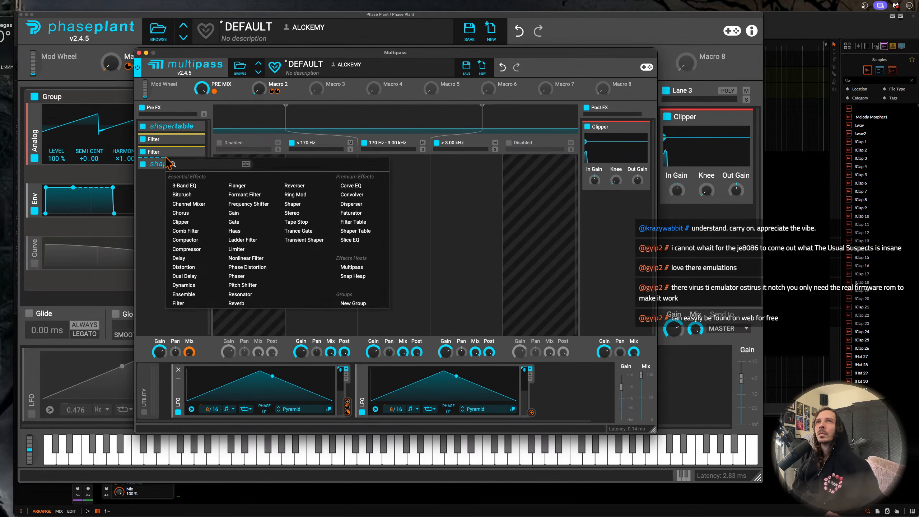
pyautogui.click(295, 200)
pyautogui.click(182, 260)
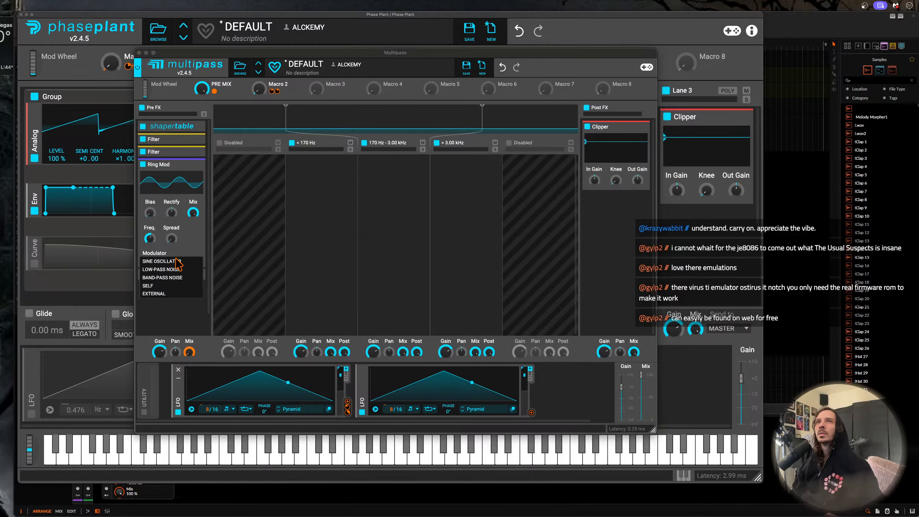
pyautogui.click(163, 270)
pyautogui.moveTo(194, 213); pyautogui.dragTo(193, 214)
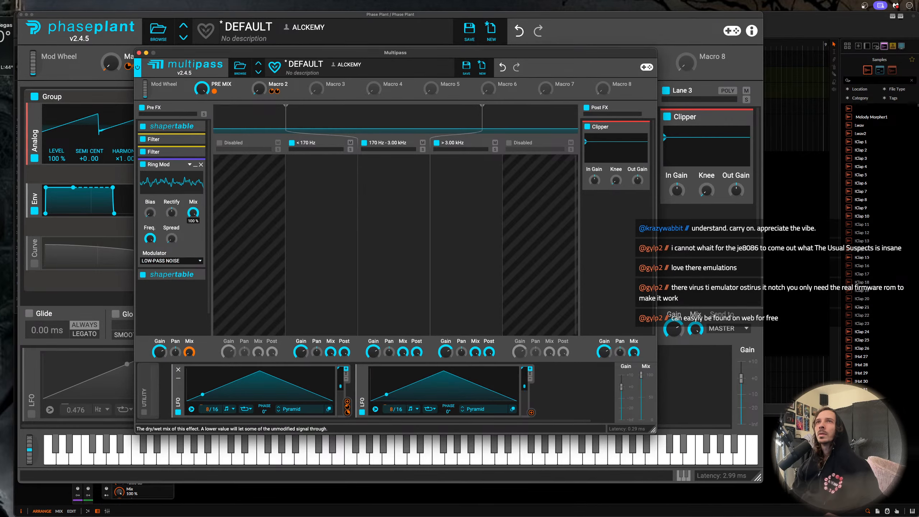
# - Insert a Faturator after the Ring Mod in Pre FX, add another to the > 3.00 kHz band, and audition with the mod wheel
pyautogui.click(162, 270)
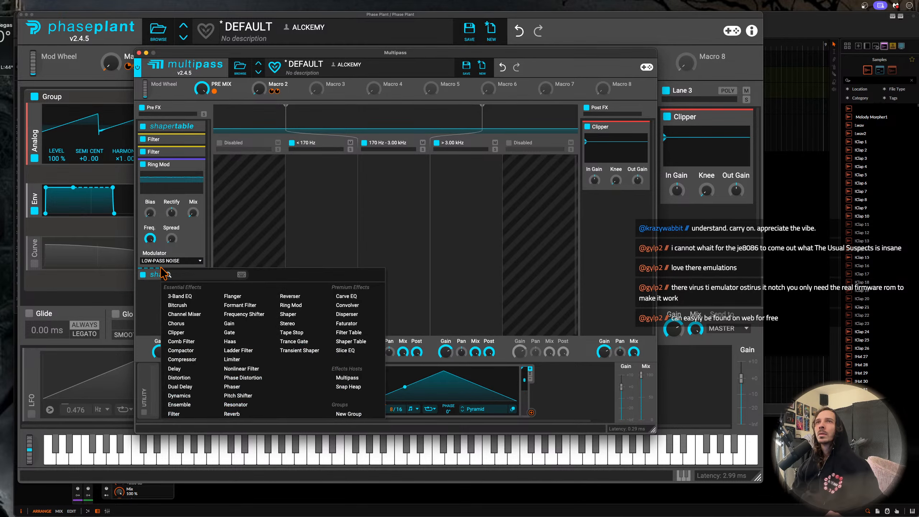
pyautogui.click(347, 324)
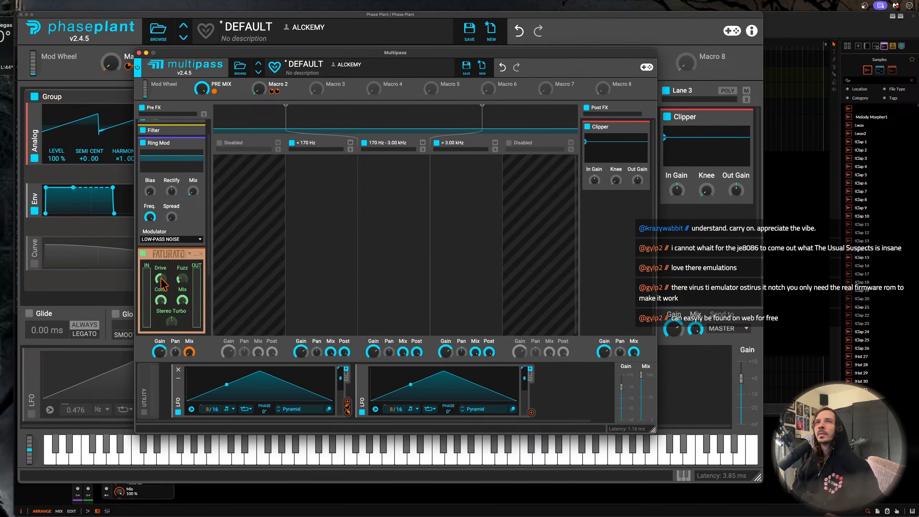
pyautogui.click(192, 256)
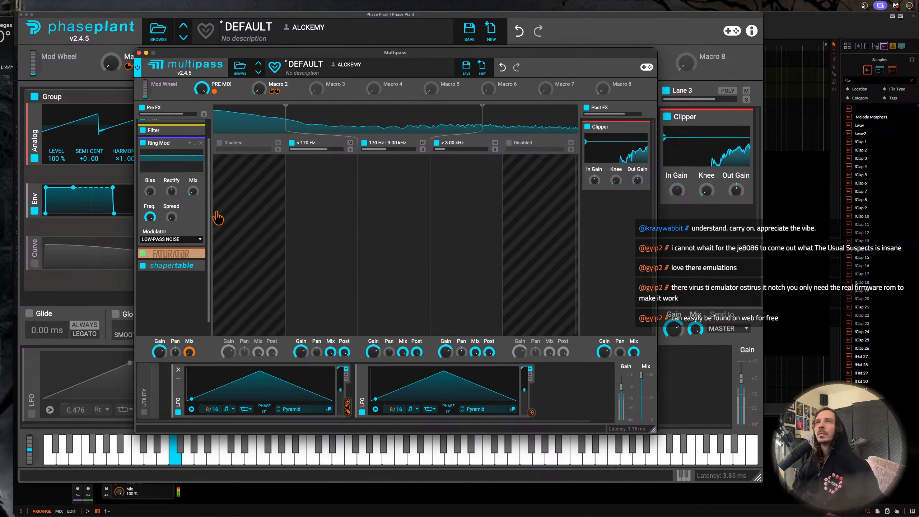
pyautogui.click(490, 168)
pyautogui.click(619, 218)
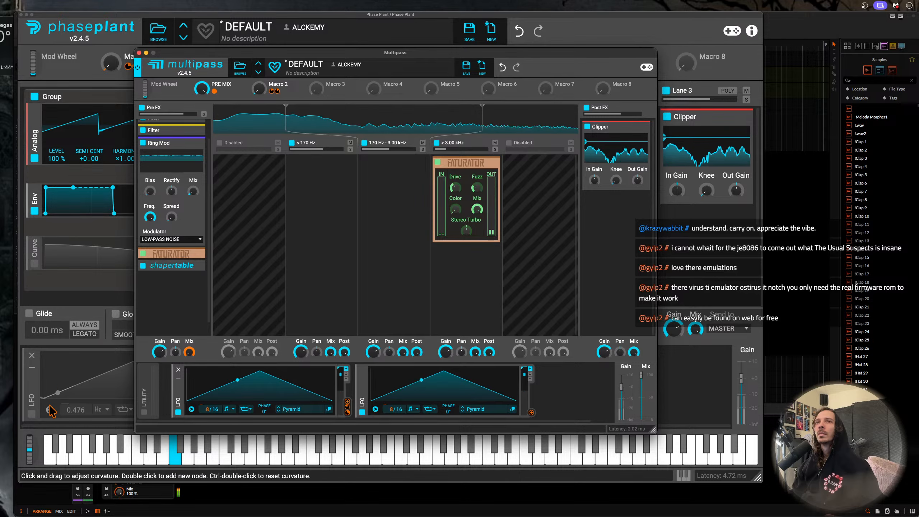
pyautogui.moveTo(29, 457); pyautogui.dragTo(18, 477)
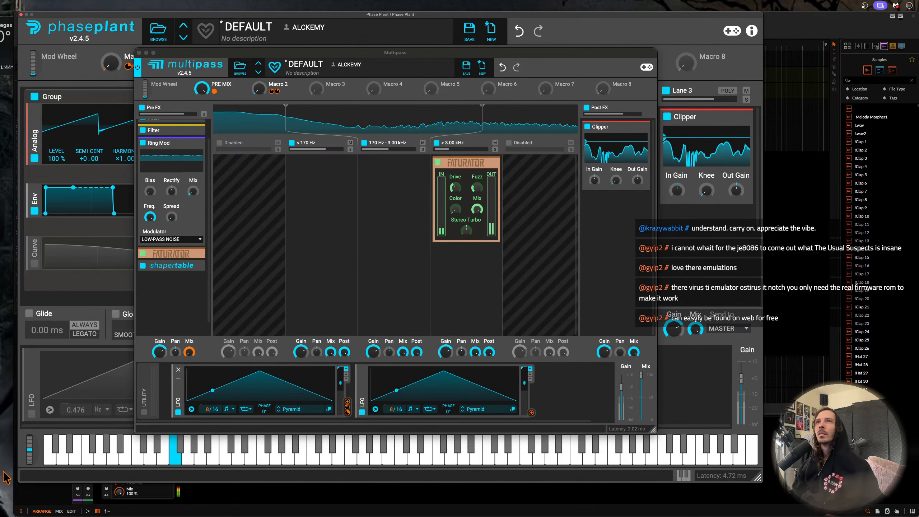
# - Add a Slice EQ to Pre FX and move it to the end of the chain, after the second Shaper Table
pyautogui.scroll(2, 173, 203)
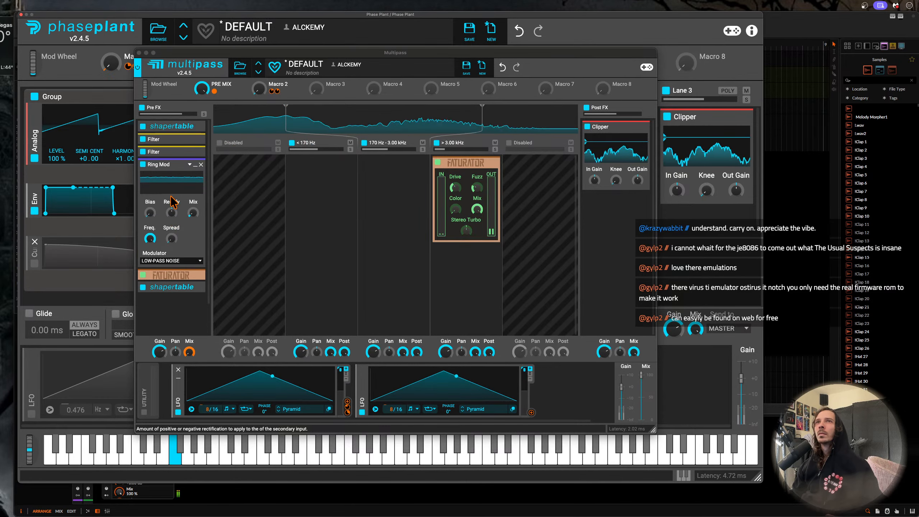
pyautogui.click(183, 159)
pyautogui.click(366, 247)
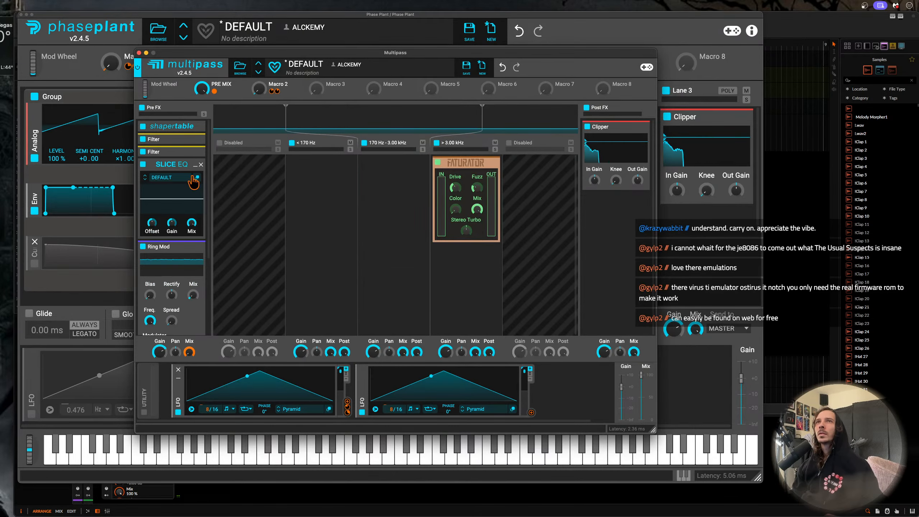
pyautogui.click(195, 166)
pyautogui.moveTo(166, 165); pyautogui.dragTo(173, 307)
pyautogui.click(170, 251)
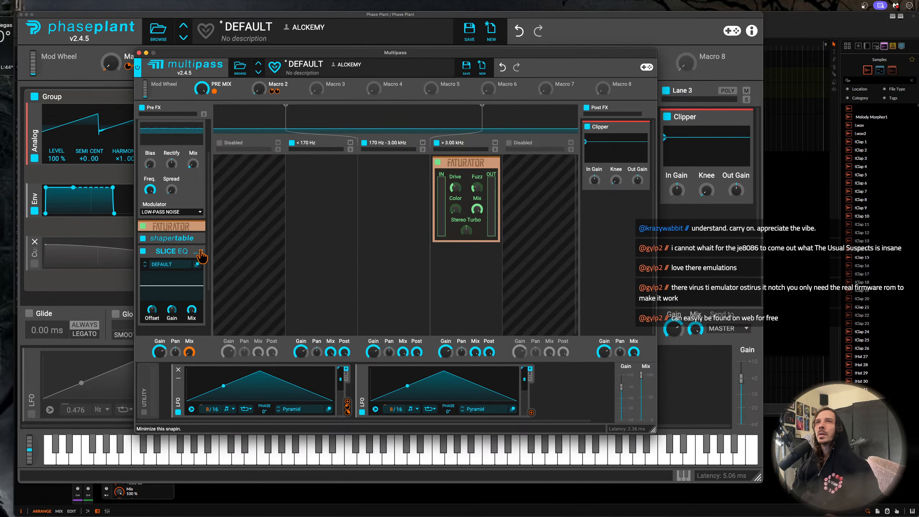
# - Shape the Slice EQ curve with several peaks and notches, and close its editor
pyautogui.click(197, 263)
pyautogui.moveTo(199, 271); pyautogui.dragTo(152, 58)
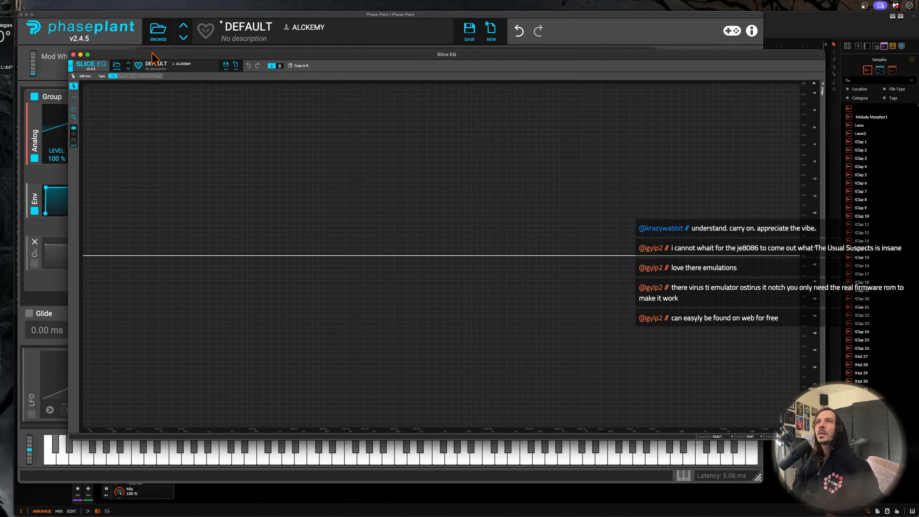
pyautogui.moveTo(387, 257); pyautogui.dragTo(210, 88)
pyautogui.moveTo(209, 87); pyautogui.dragTo(170, 114)
pyautogui.click(74, 54)
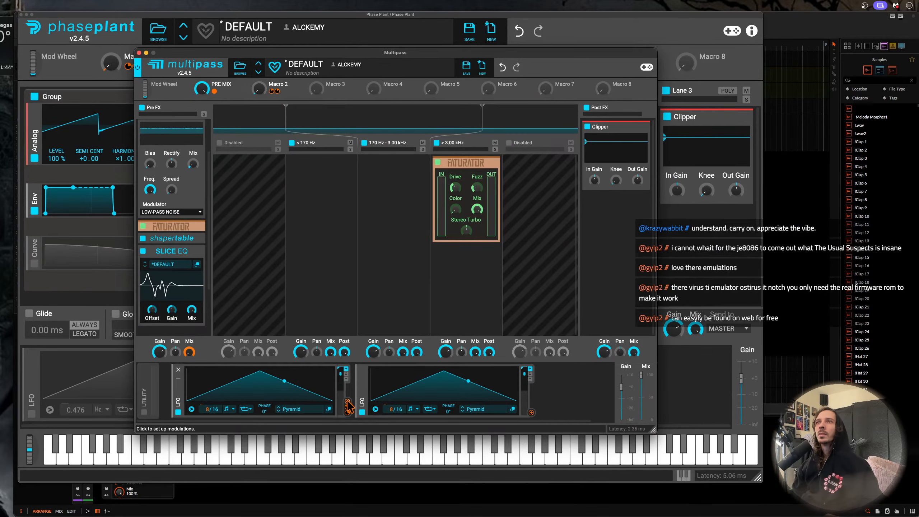
# - Modulate the Slice EQ offset with the first LFO, and collapse the Slice EQ and Ring Mod
pyautogui.moveTo(349, 406); pyautogui.dragTo(152, 313)
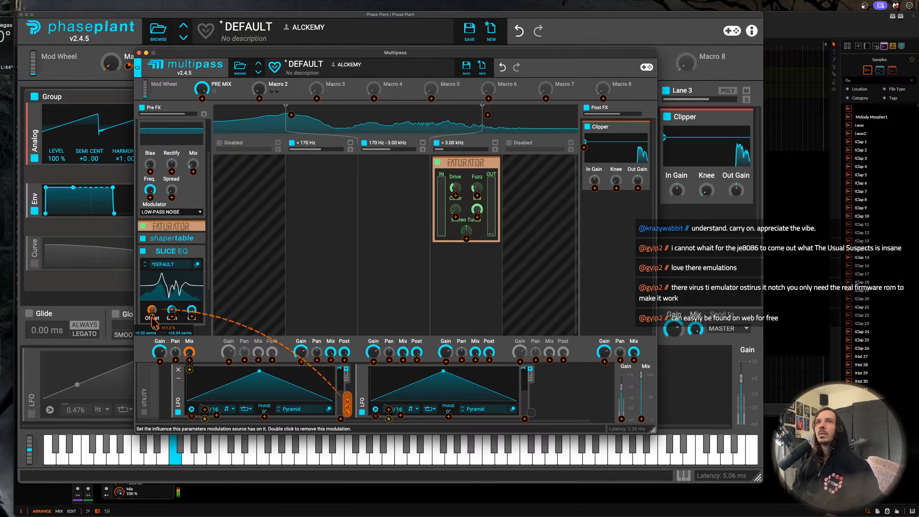
pyautogui.click(169, 289)
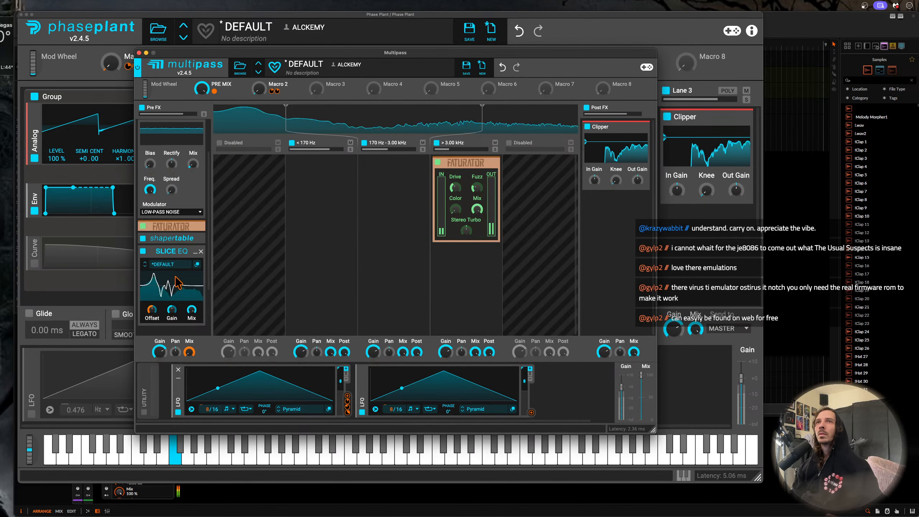
pyautogui.click(197, 257)
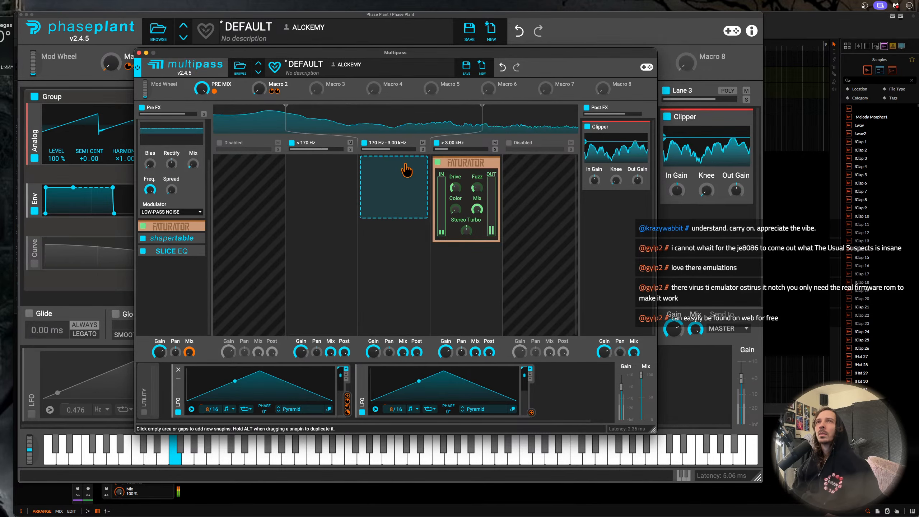
pyautogui.scroll(3, 196, 167)
pyautogui.click(196, 165)
# - Add a notch Filter with slope ×2 to the 170 Hz - 3.00 kHz band, modulate its cutoff with the first LFO, and collapse it
pyautogui.click(394, 167)
pyautogui.click(416, 231)
pyautogui.click(394, 205)
pyautogui.moveTo(347, 395); pyautogui.dragTo(374, 240)
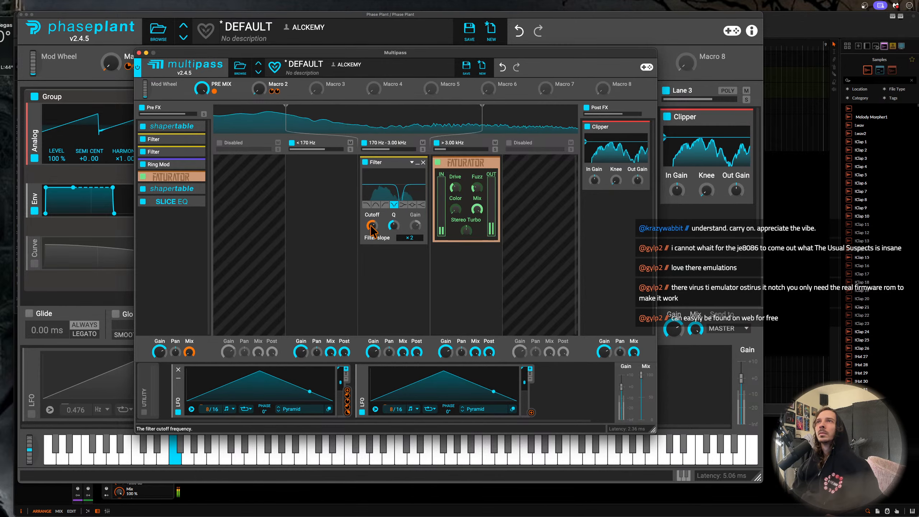
pyautogui.click(418, 162)
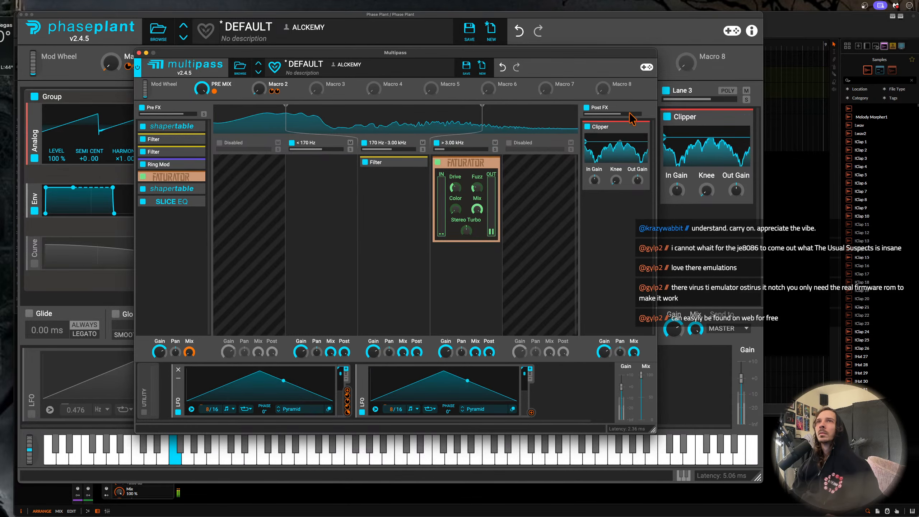
# - Move the second Shaper Table in Pre FX to the end of the chain, after the Slice EQ
pyautogui.moveTo(175, 189); pyautogui.dragTo(398, 187)
pyautogui.click(393, 185)
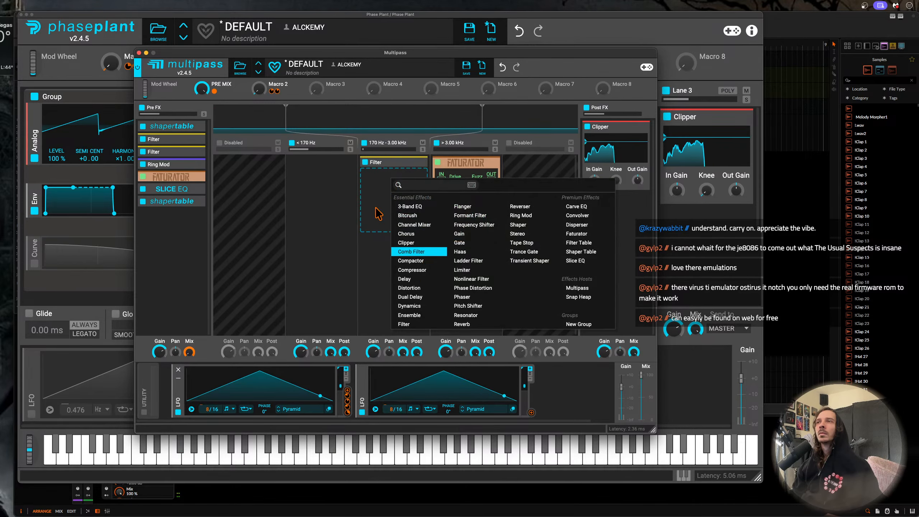
pyautogui.click(372, 195)
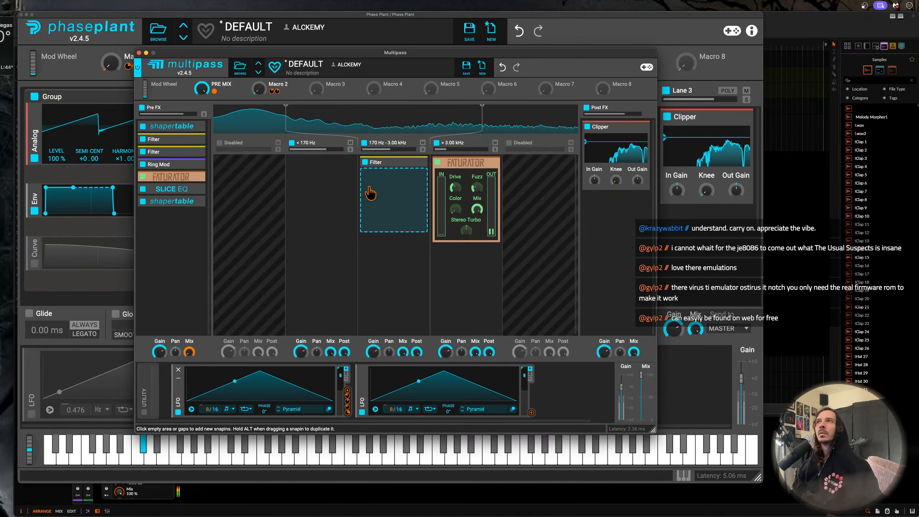
# - Add a Shaper Table to Post FX ahead of the Clipper and turn off its DC filter
pyautogui.click(616, 203)
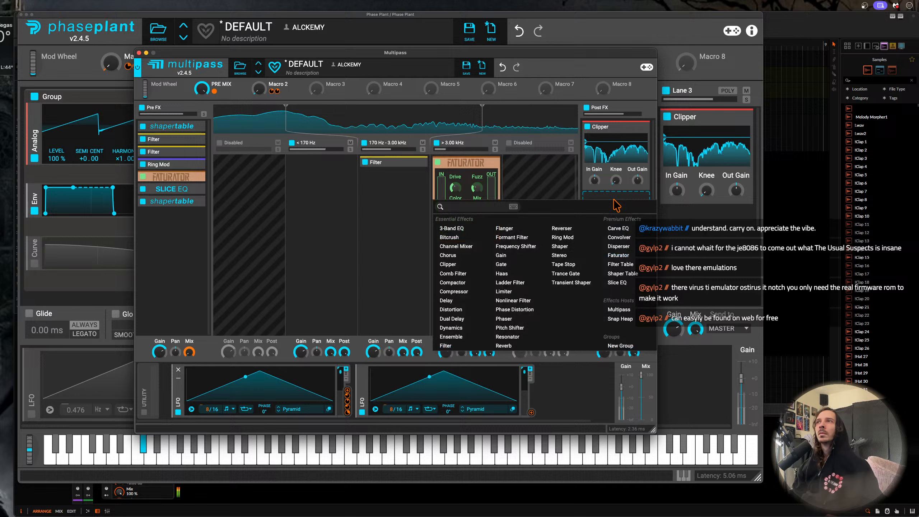
pyautogui.click(620, 273)
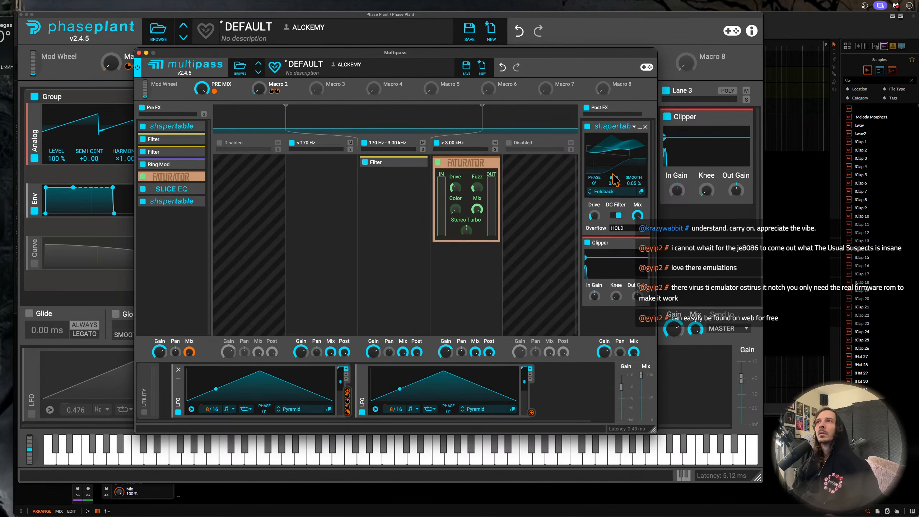
pyautogui.click(619, 216)
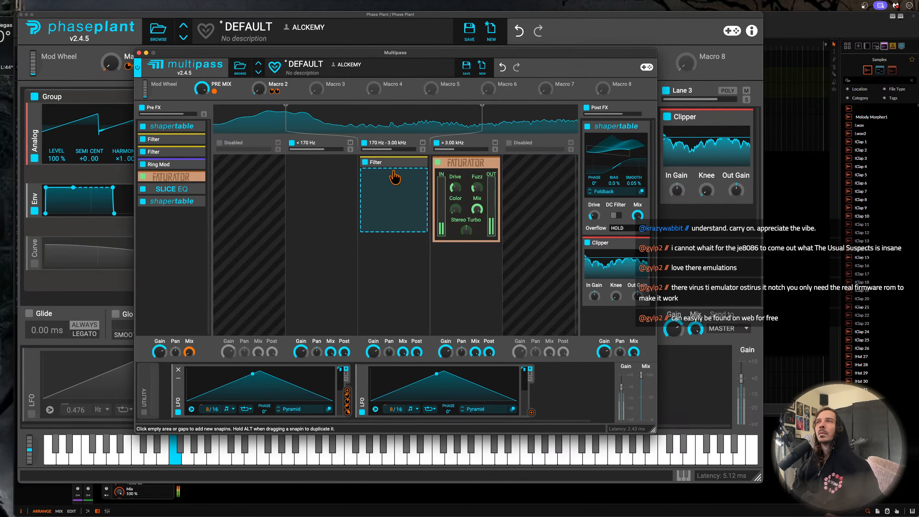
pyautogui.click(397, 183)
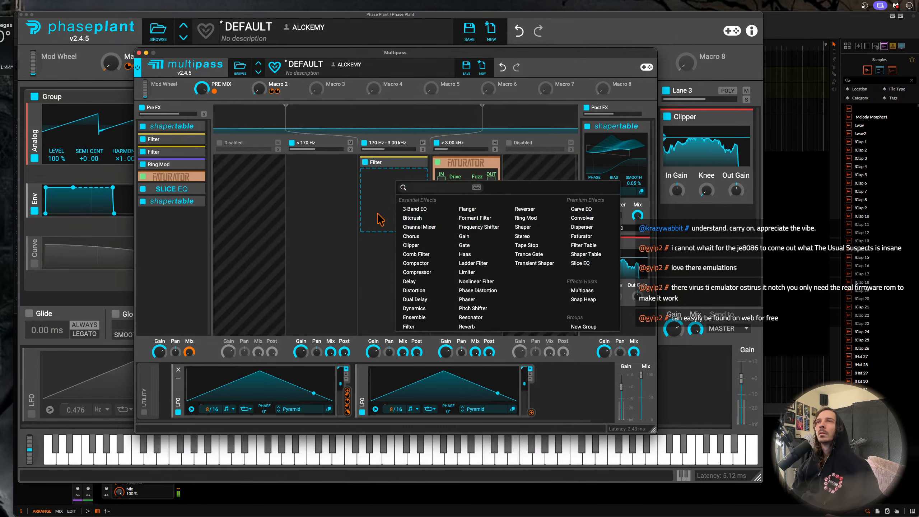
pyautogui.click(419, 226)
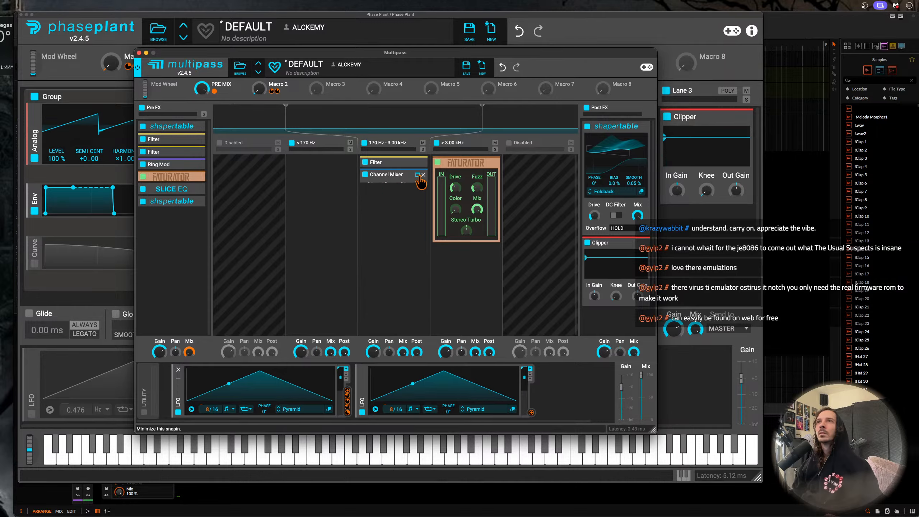
pyautogui.click(423, 175)
# - Add a Comb Filter ahead of the Filter in the 170 Hz - 3.00 kHz band and modulate its frequency with the Utility group's LFO
pyautogui.click(404, 189)
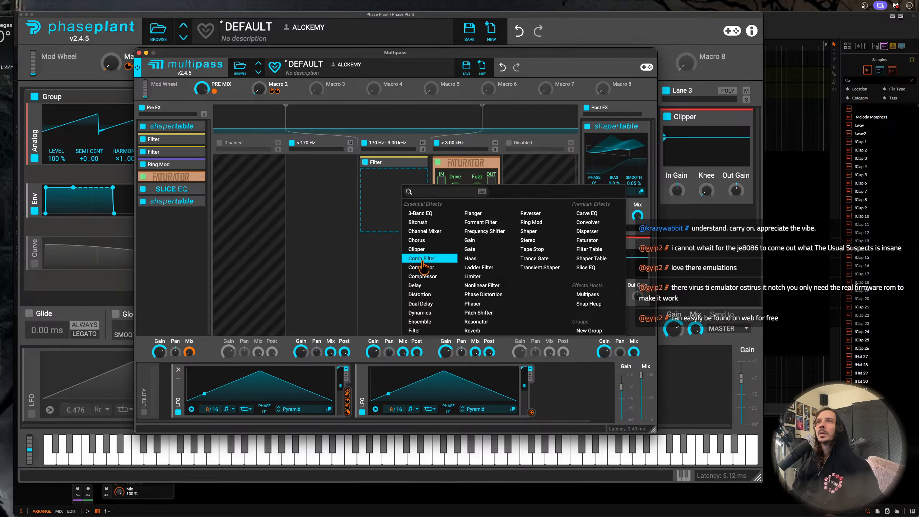
pyautogui.click(422, 259)
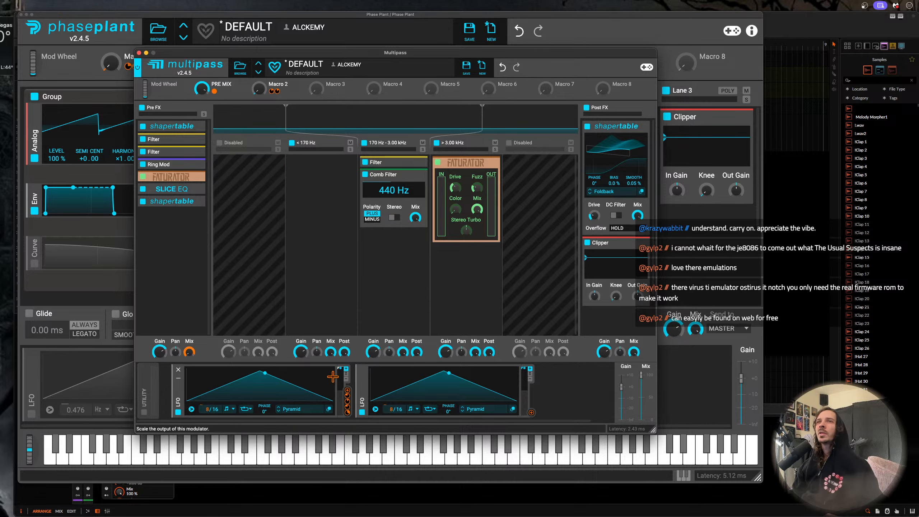
pyautogui.click(146, 418)
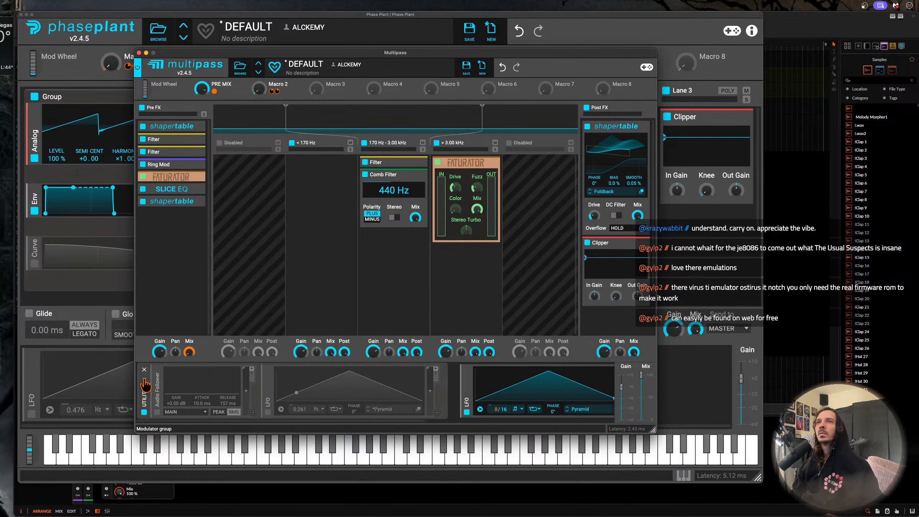
pyautogui.click(346, 413)
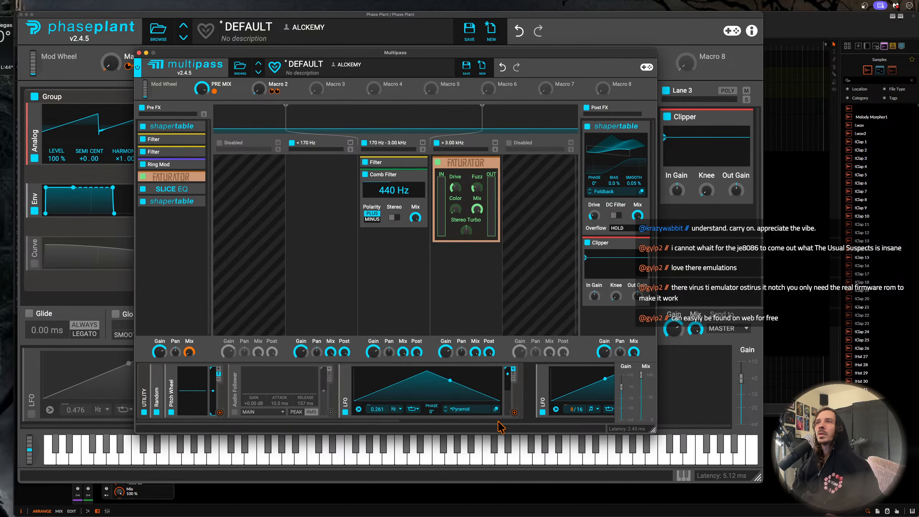
pyautogui.moveTo(515, 411); pyautogui.dragTo(394, 196)
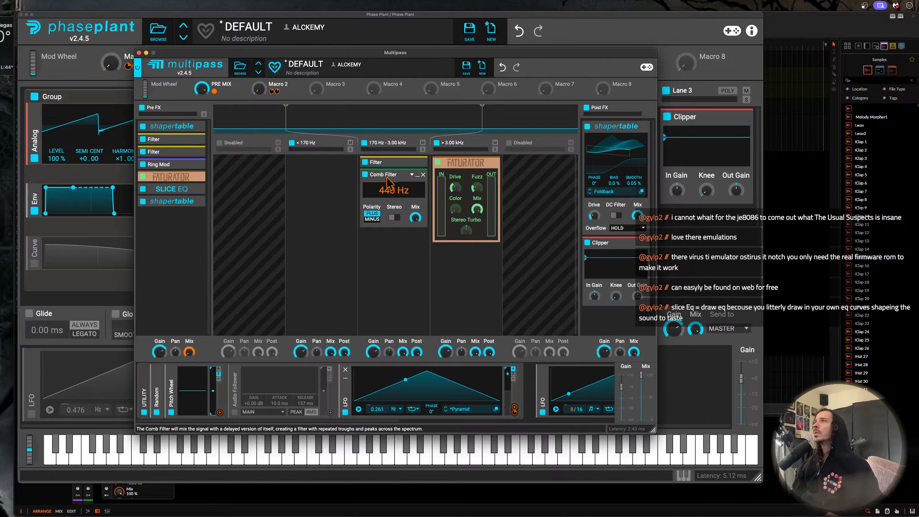
pyautogui.click(418, 177)
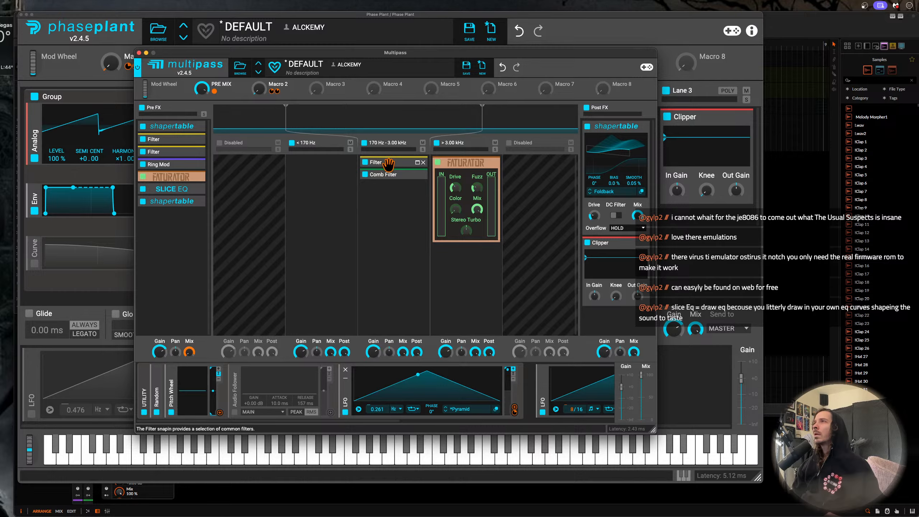
pyautogui.moveTo(389, 167)
pyautogui.mouseDown()
pyautogui.moveTo(390, 192)
pyautogui.moveTo(401, 181)
pyautogui.moveTo(377, 157)
pyautogui.mouseUp()
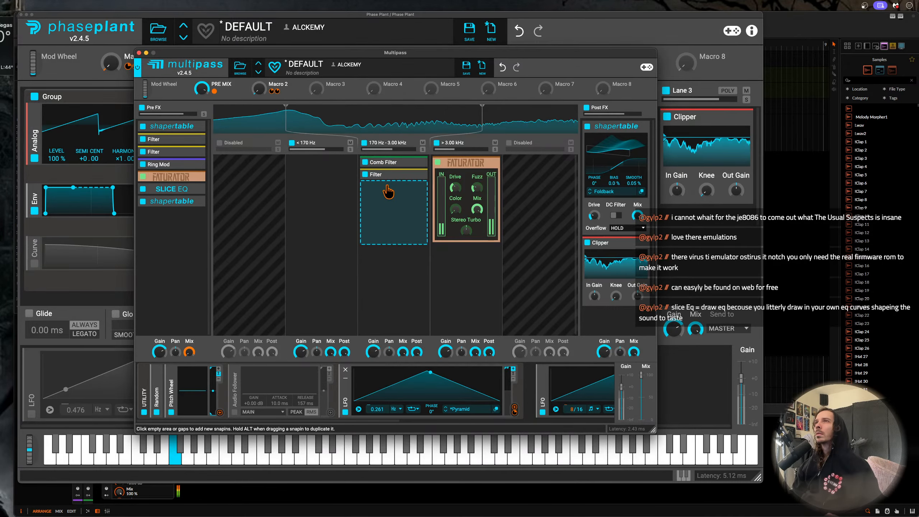
# - Add a Gain at -8.02 dB to the < 170 Hz band and slightly raise the drive of the Post FX Shaper Table
pyautogui.click(323, 183)
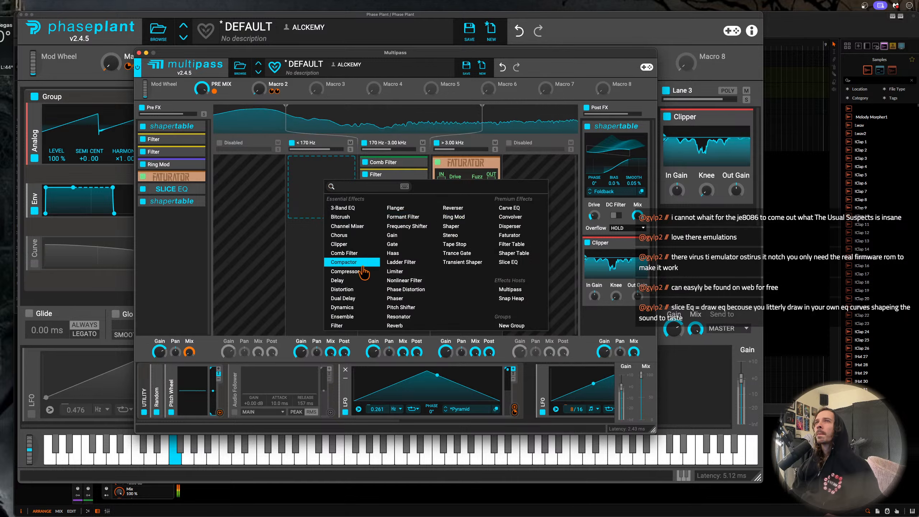
pyautogui.click(391, 236)
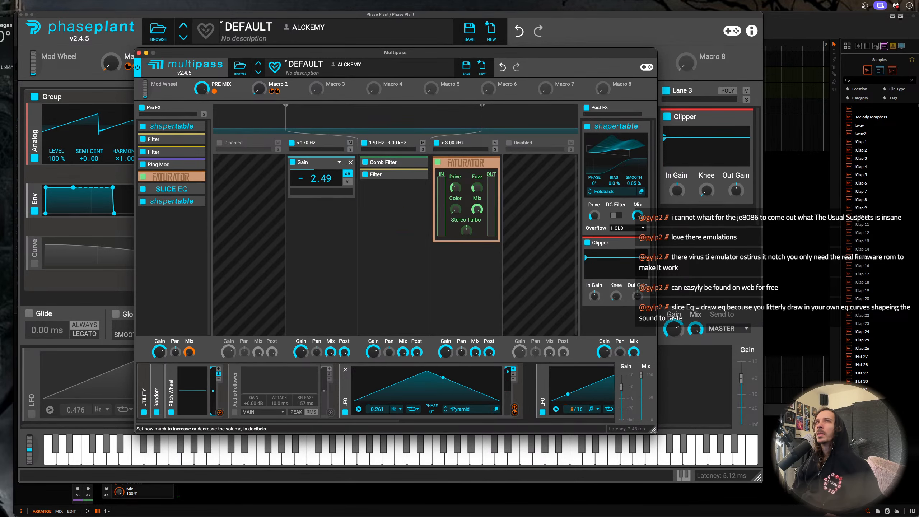
pyautogui.moveTo(321, 178); pyautogui.dragTo(321, 185)
pyautogui.moveTo(594, 215); pyautogui.dragTo(594, 210)
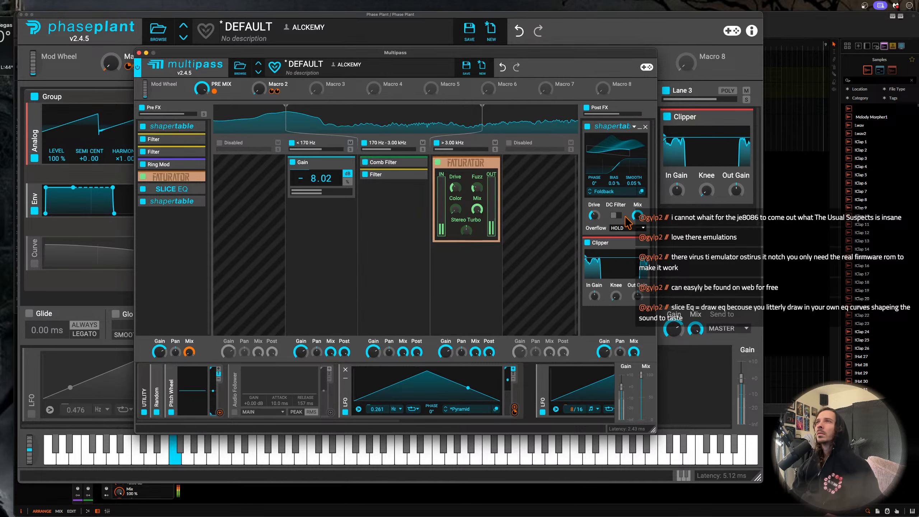
# - Add a Convolver to the 170 Hz - 3.00 kHz band, loading the Chapel Center impulse response with a 100% fade out
pyautogui.click(390, 200)
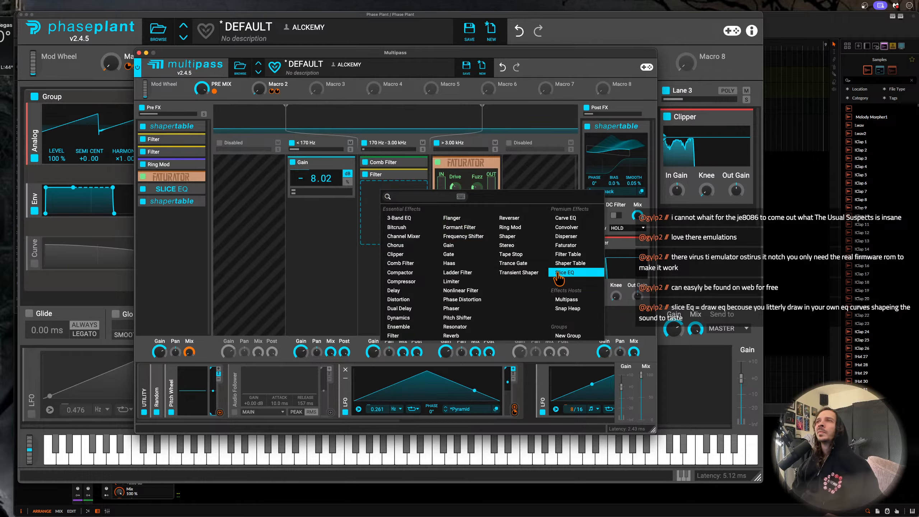
pyautogui.click(564, 228)
pyautogui.click(386, 236)
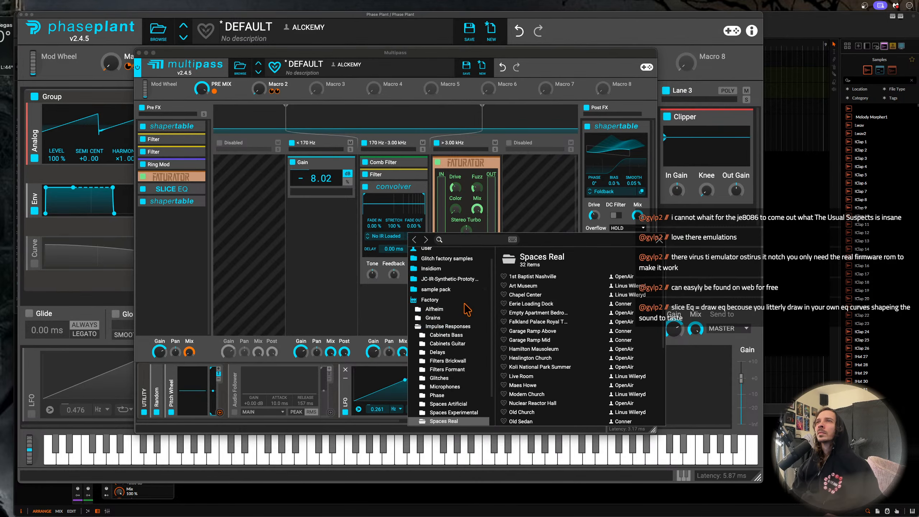
pyautogui.click(524, 304)
pyautogui.click(531, 295)
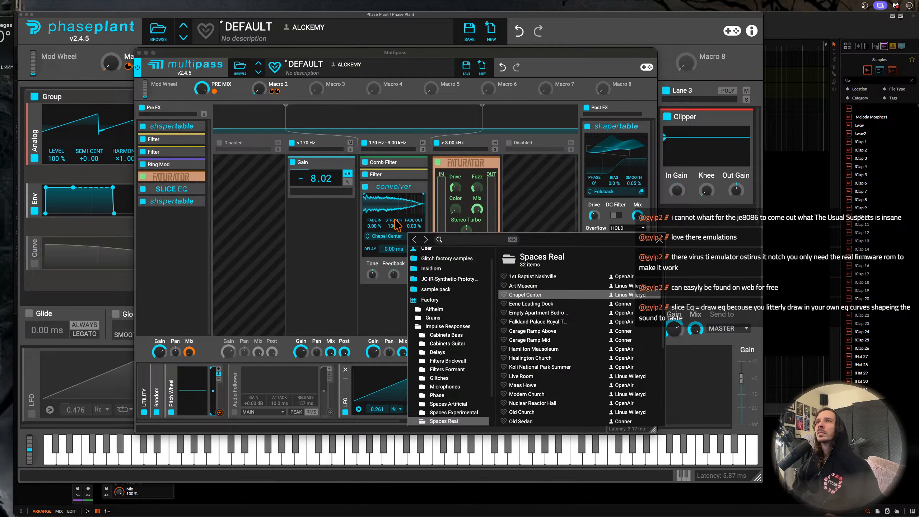
pyautogui.click(394, 219)
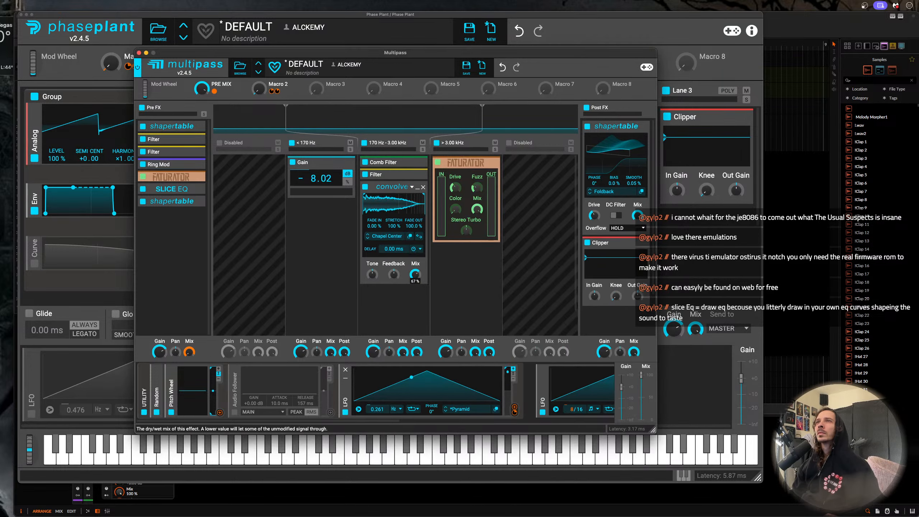
# - Enable the Audio Follower and modulate the Convolver's mix with it by a negative amount
pyautogui.click(235, 413)
pyautogui.click(330, 413)
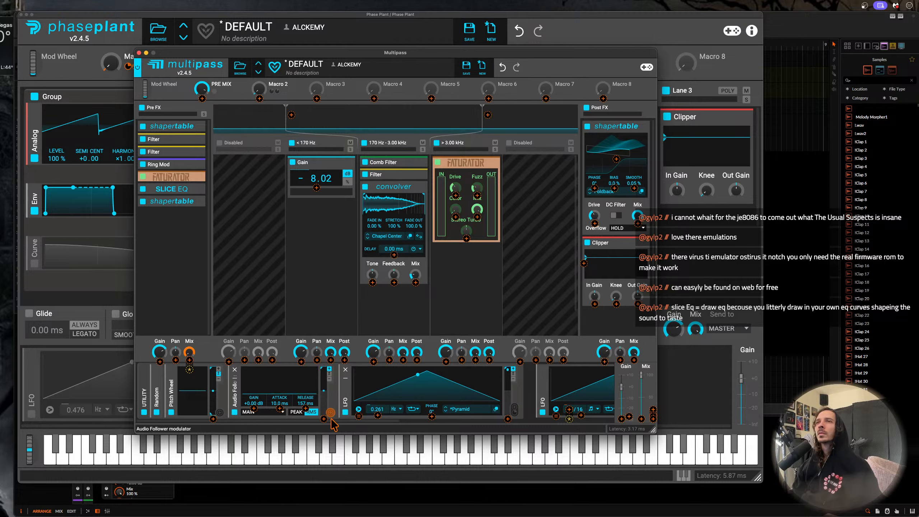
pyautogui.click(415, 282)
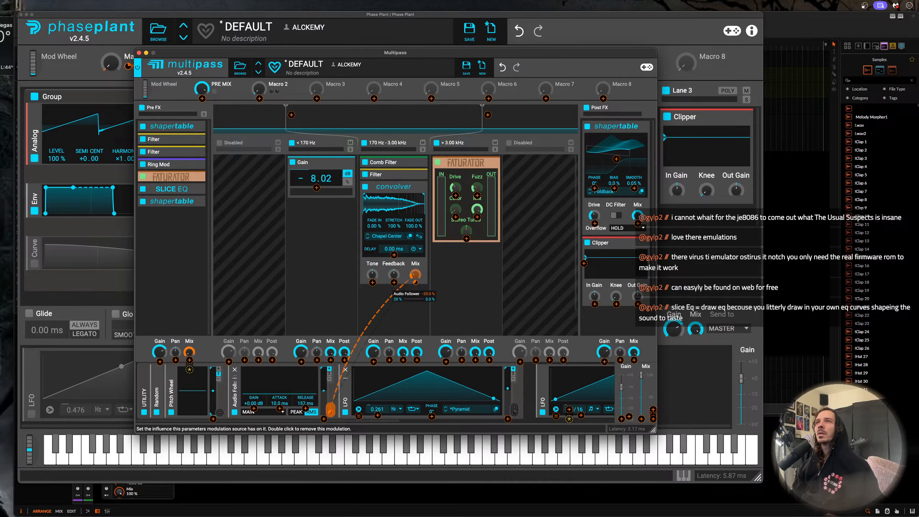
pyautogui.click(371, 289)
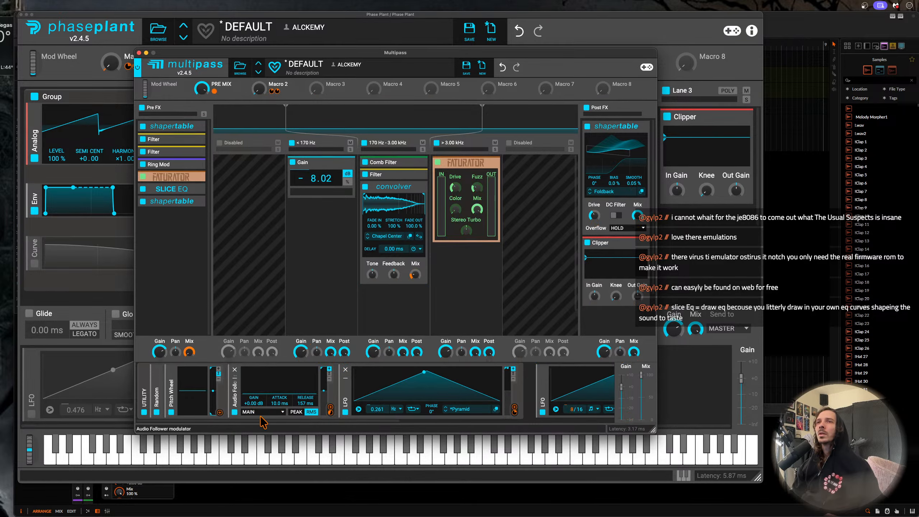
# - Compare the sound with the Audio Follower and Gain bypassed and the < 170 Hz band briefly soloed, restoring them again
pyautogui.click(234, 412)
pyautogui.click(292, 162)
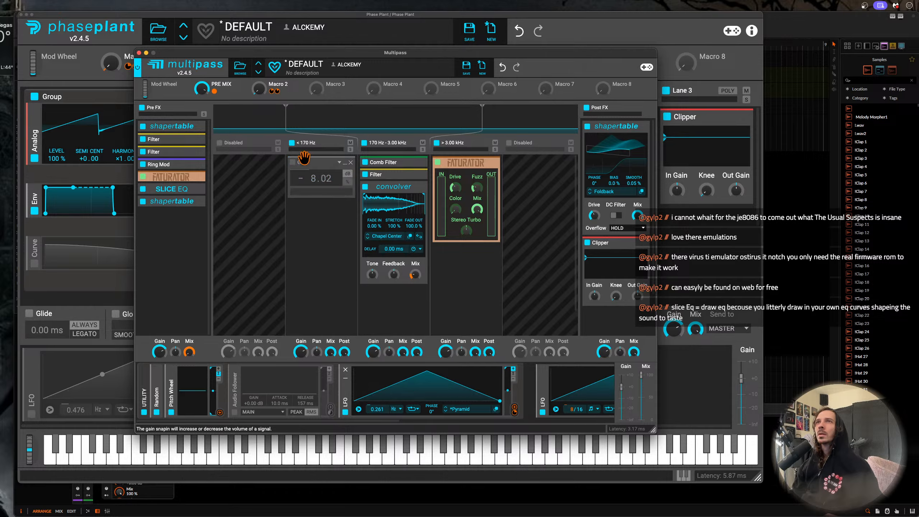
pyautogui.click(350, 149)
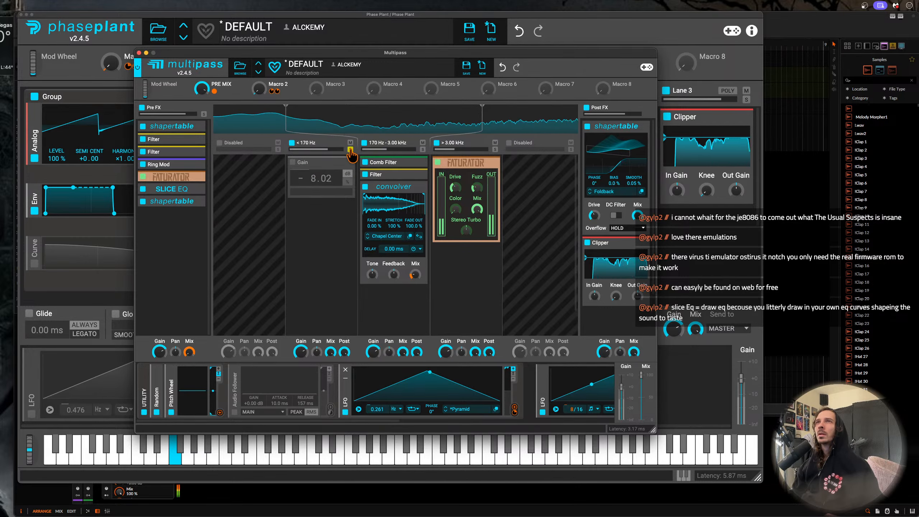
pyautogui.click(351, 149)
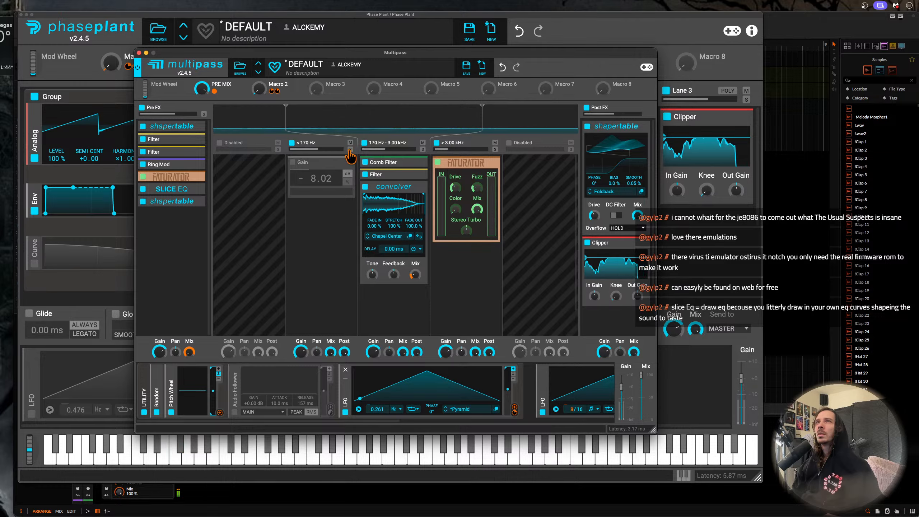
pyautogui.click(292, 162)
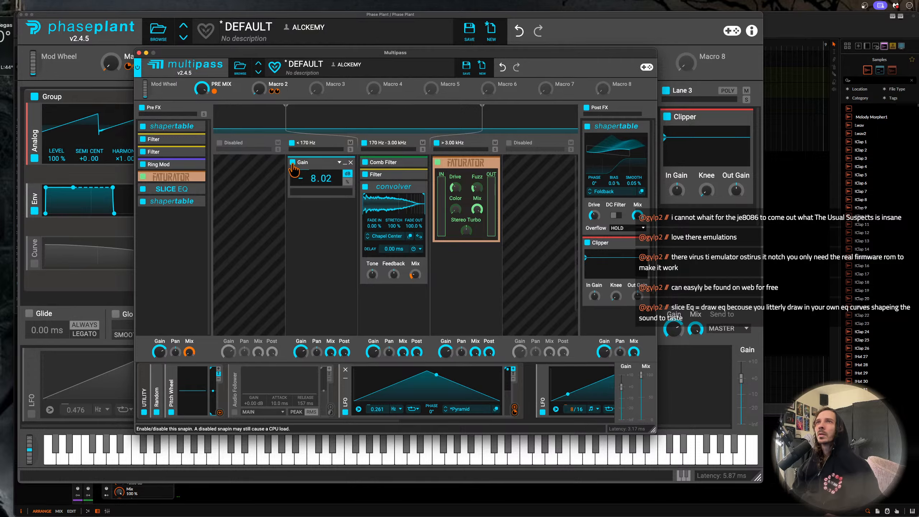
pyautogui.click(234, 412)
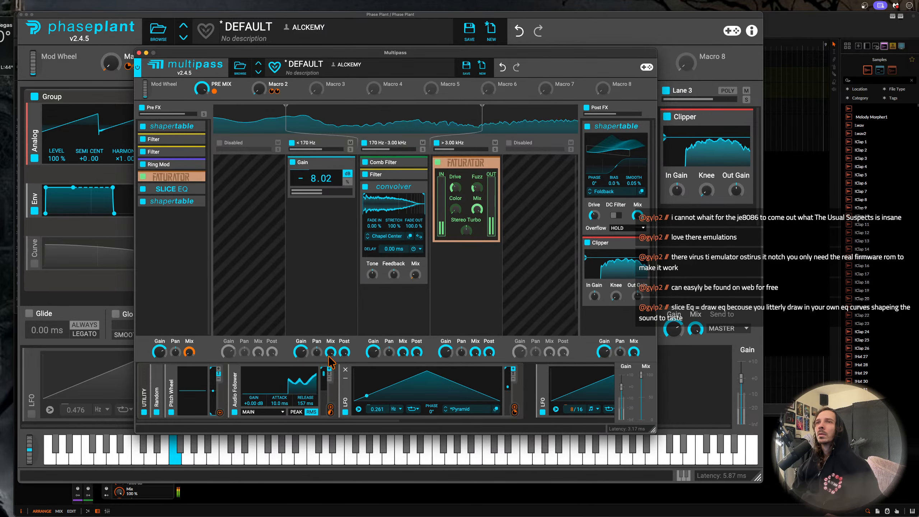
# - Set the Audio Follower gain to +7.98 dB, and trim the end of the Convolver's impulse response before collapsing it
pyautogui.moveTo(255, 403); pyautogui.dragTo(255, 376)
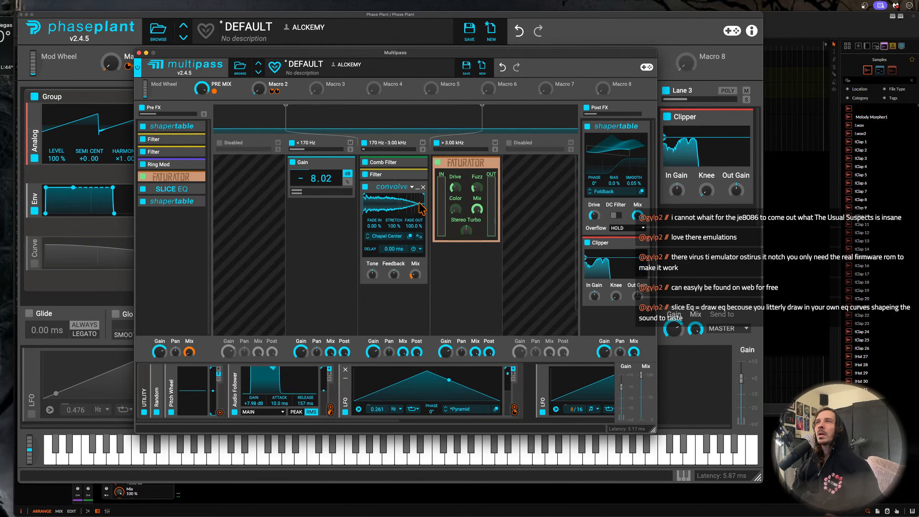
pyautogui.moveTo(427, 200); pyautogui.dragTo(410, 201)
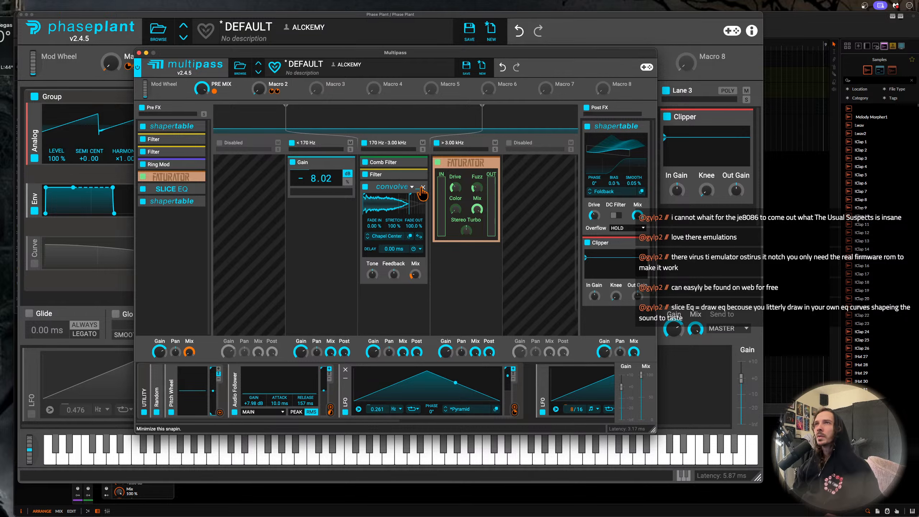
pyautogui.click(418, 187)
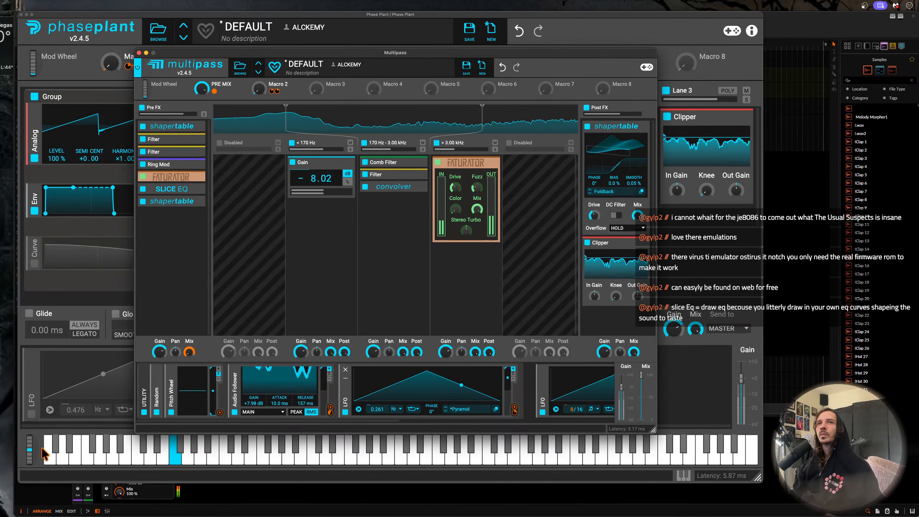
# - Add a Slice EQ at the start of Post FX and open its curve editor in full view
pyautogui.click(613, 121)
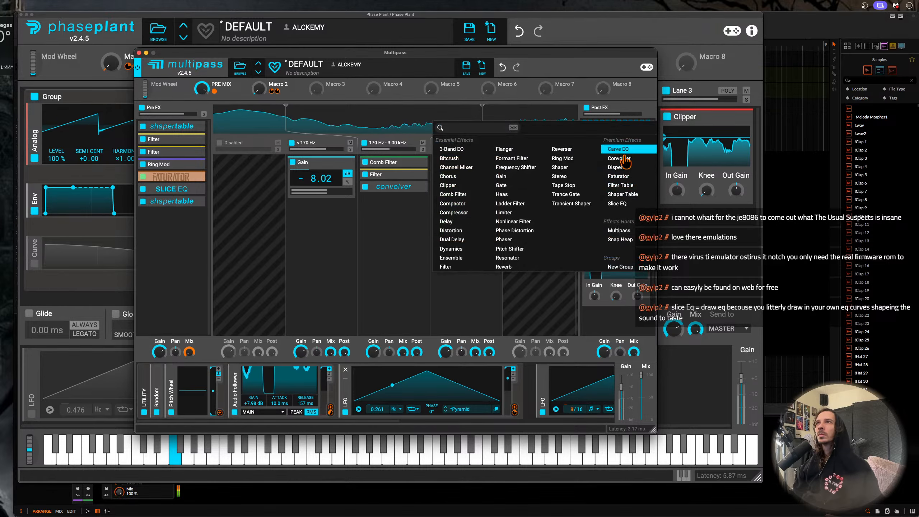
pyautogui.click(618, 198)
pyautogui.click(641, 140)
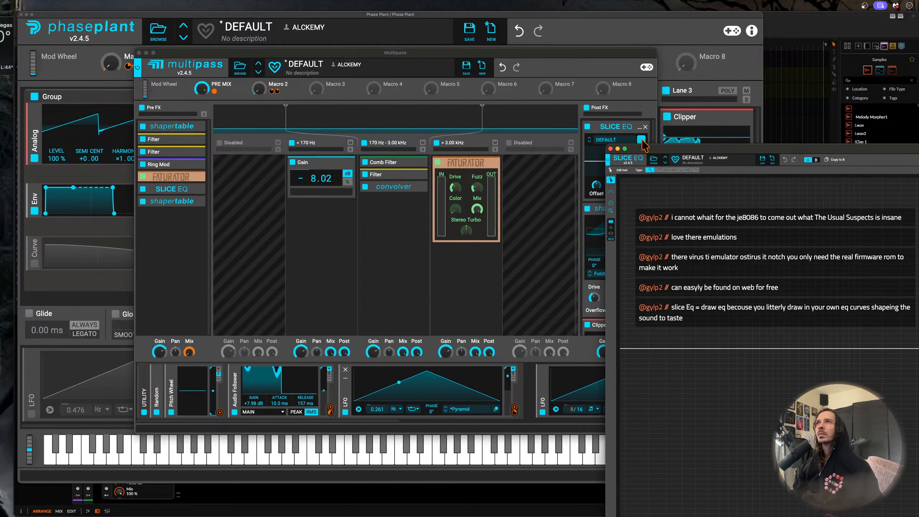
pyautogui.moveTo(676, 149); pyautogui.dragTo(81, 96)
# - Shape the Post FX Slice EQ curve with two peaks and several deep notches, and close its editor
pyautogui.moveTo(237, 294); pyautogui.dragTo(250, 184)
pyautogui.moveTo(218, 294); pyautogui.dragTo(218, 455)
pyautogui.moveTo(285, 295); pyautogui.dragTo(285, 399)
pyautogui.moveTo(354, 295); pyautogui.dragTo(353, 190)
pyautogui.moveTo(380, 294); pyautogui.dragTo(379, 445)
pyautogui.moveTo(179, 294); pyautogui.dragTo(178, 358)
pyautogui.click(14, 93)
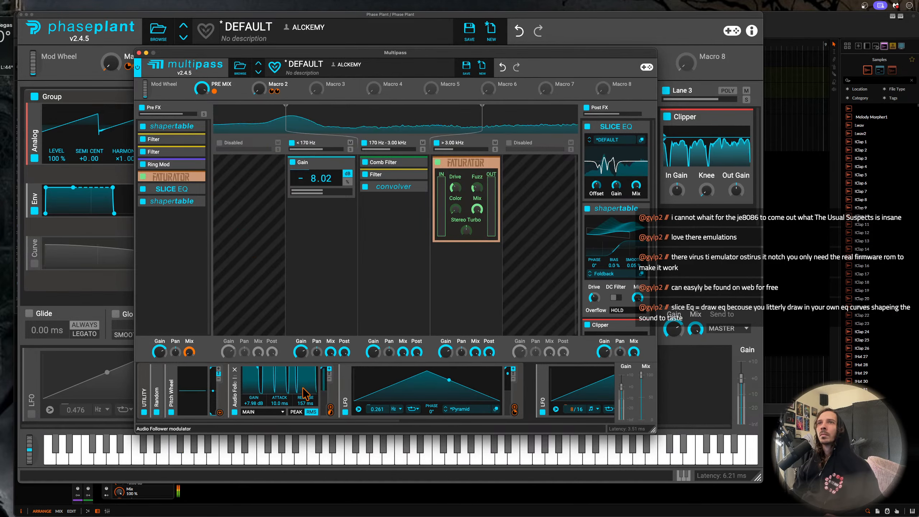
# - Modulate the Post FX Slice EQ's Offset with the second-to-last 8/16 Pyramid LFO, and collapse the effect
pyautogui.hscroll(5, 373, 390)
pyautogui.moveTo(439, 391); pyautogui.dragTo(597, 185)
pyautogui.moveTo(596, 185); pyautogui.dragTo(597, 197)
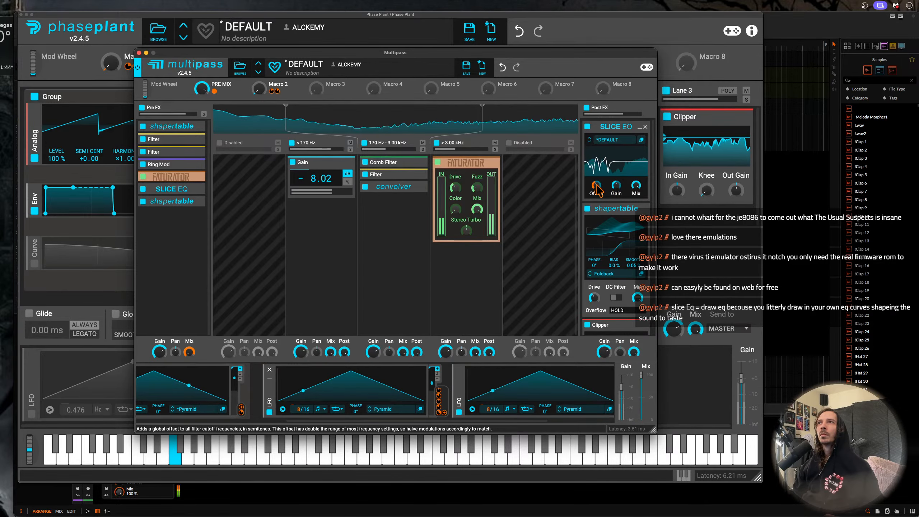
pyautogui.click(626, 128)
# - Add a low-pass Filter after the Post FX Slice EQ with a slope of ×2 and lowered cutoff and Q
pyautogui.click(615, 132)
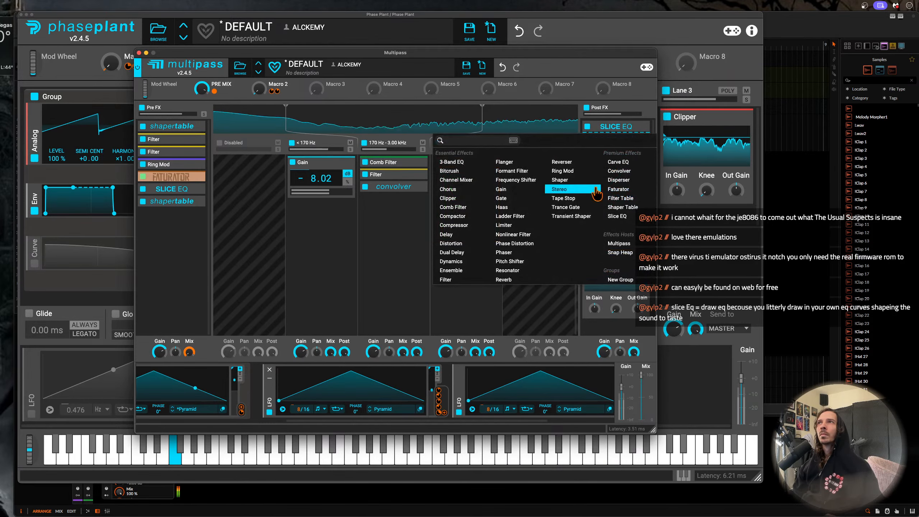
pyautogui.click(449, 280)
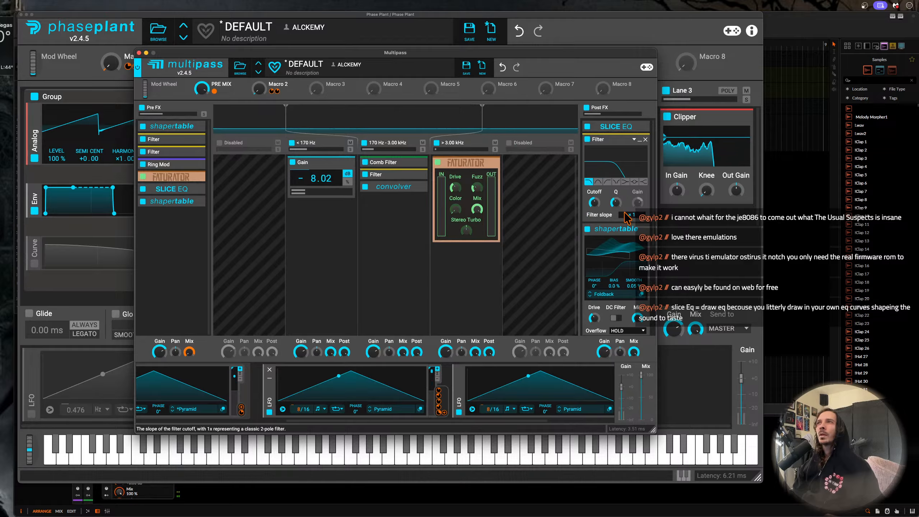
pyautogui.moveTo(616, 204); pyautogui.dragTo(616, 225)
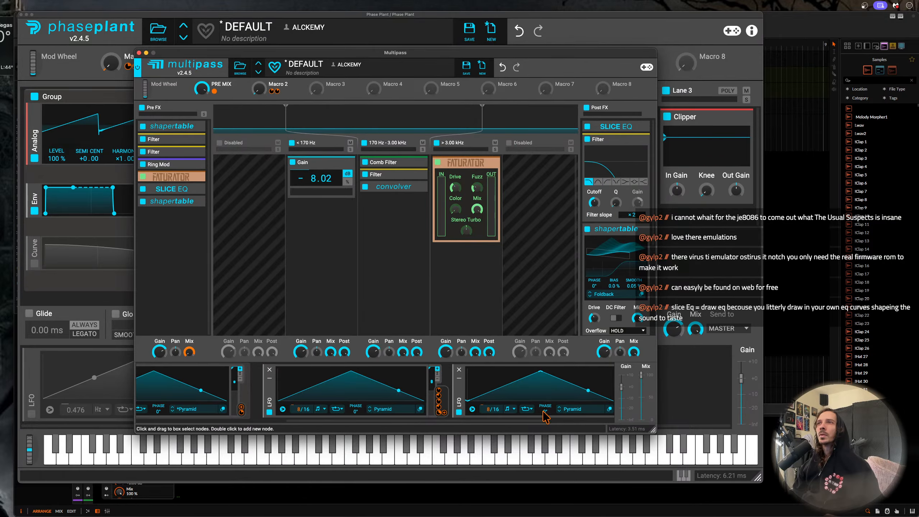
# - Modulate the new Filter's Cutoff with the last 8/16 Pyramid LFO, and collapse the Filter
pyautogui.hscroll(3, 538, 395)
pyautogui.moveTo(569, 413); pyautogui.dragTo(598, 208)
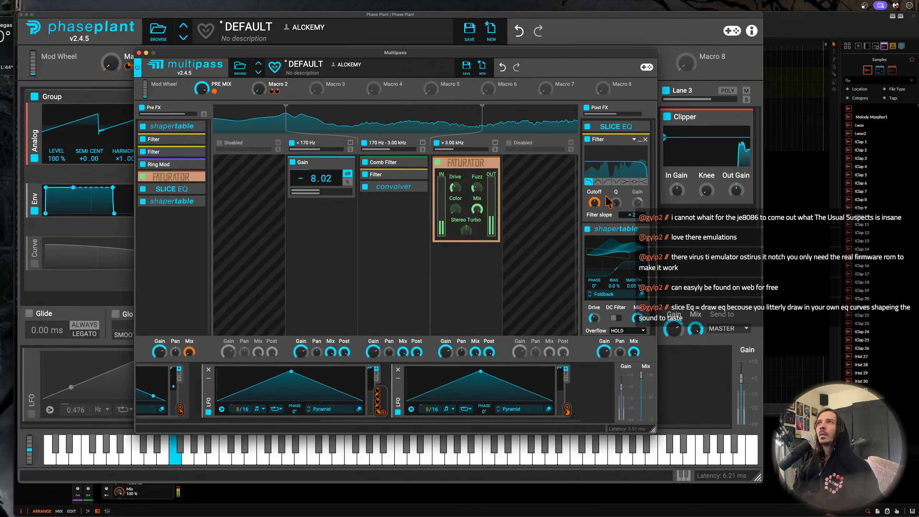
pyautogui.click(640, 140)
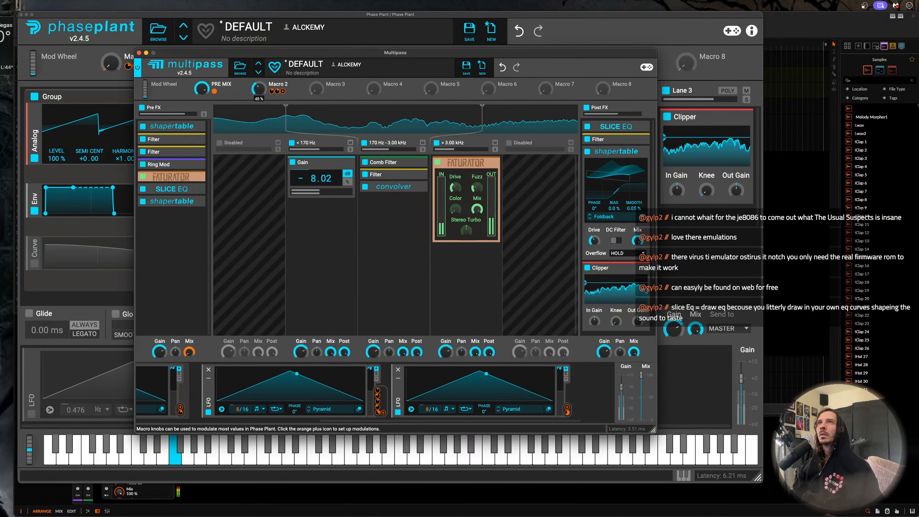
# - Sweep the Multipass Macro 2 and PRE MIX knobs to hear their effect, and close the Multipass editor
pyautogui.moveTo(259, 89); pyautogui.dragTo(259, 58)
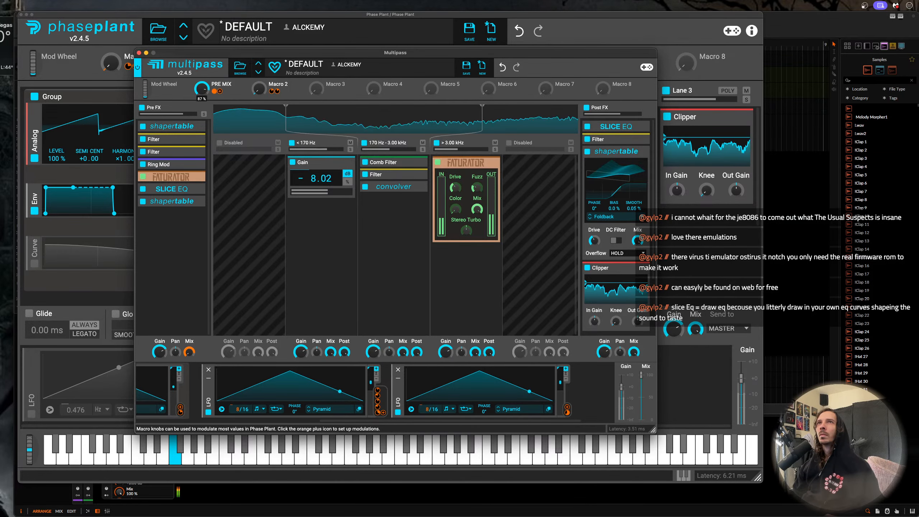
pyautogui.click(138, 53)
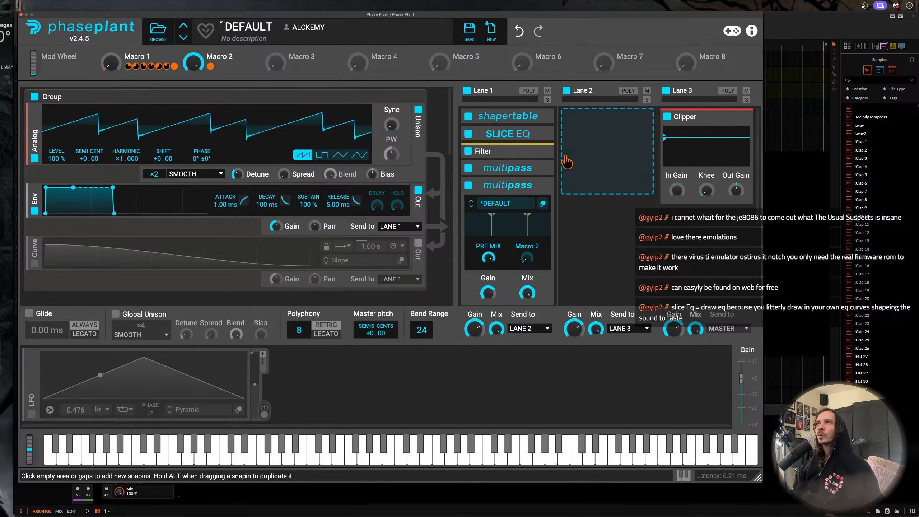
# - Add a Multipass to Lane 2 and load the ALCKEM TT preset into it
pyautogui.click(587, 140)
pyautogui.click(709, 286)
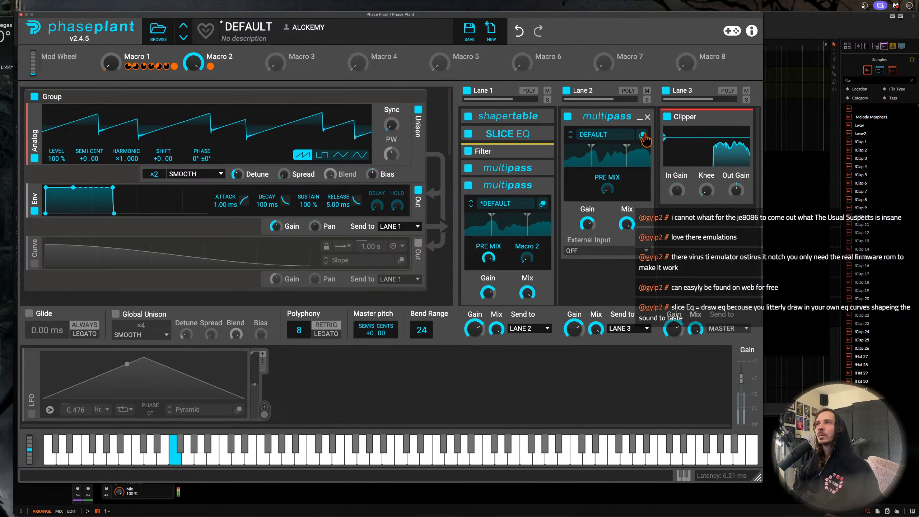
pyautogui.click(629, 137)
pyautogui.click(751, 177)
# - Open the ALCKEM TT Multipass editor, sweep its THRESHOLDS macro to hear the compression, and close the editor
pyautogui.click(642, 134)
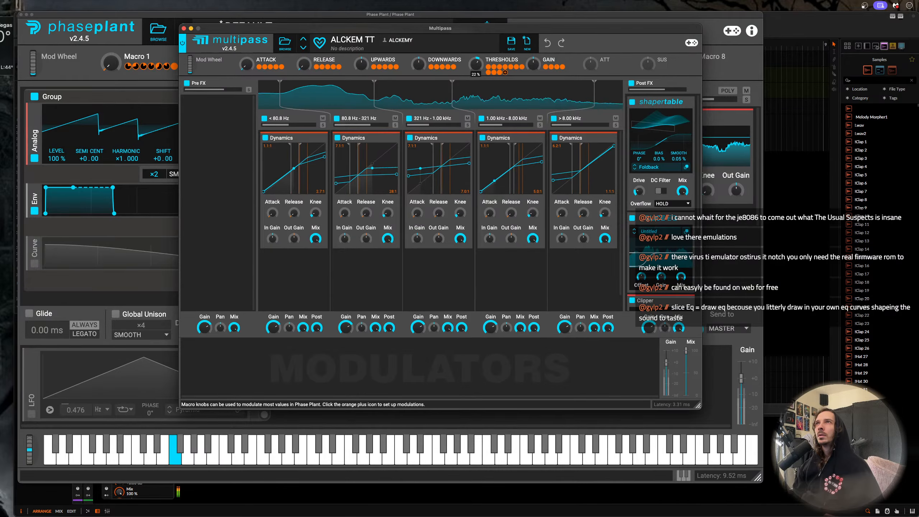
pyautogui.moveTo(478, 71)
pyautogui.mouseDown()
pyautogui.moveTo(478, 45)
pyautogui.moveTo(478, 71)
pyautogui.mouseUp()
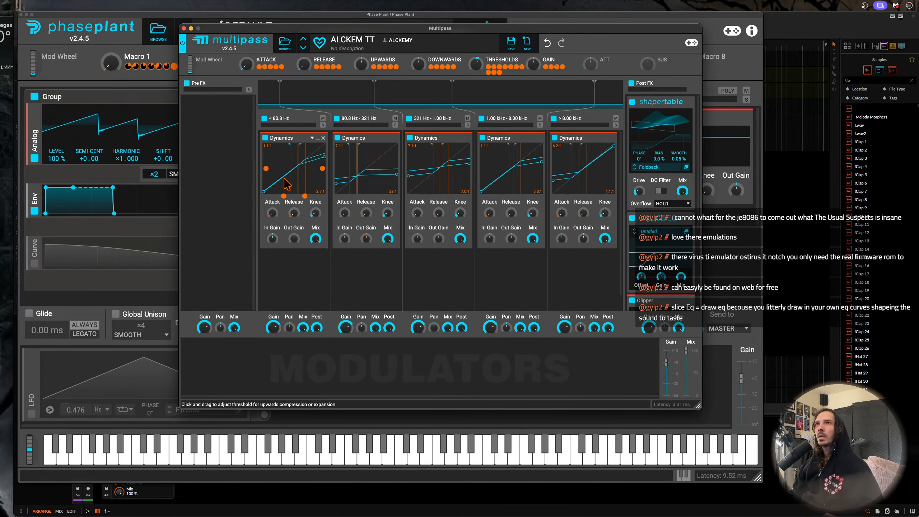
pyautogui.click(185, 29)
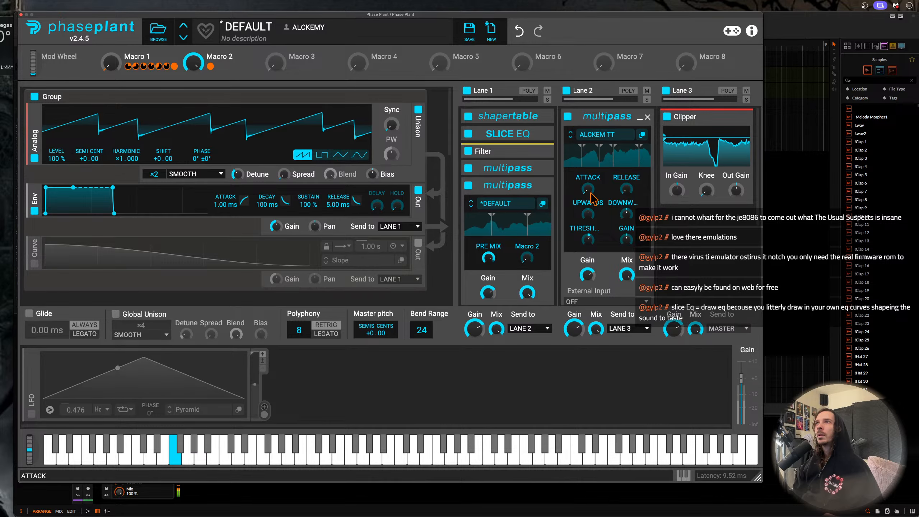
# - Add a Shaper Table after the Lane 2 Multipass, switch off its DC Filter and adjust its Drive
pyautogui.scroll(-4, 599, 206)
pyautogui.click(599, 206)
pyautogui.click(633, 255)
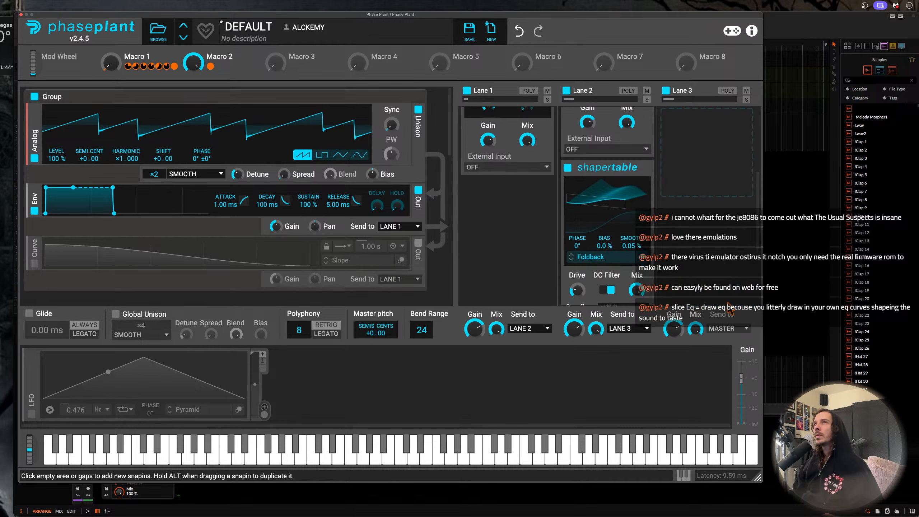
pyautogui.click(610, 276)
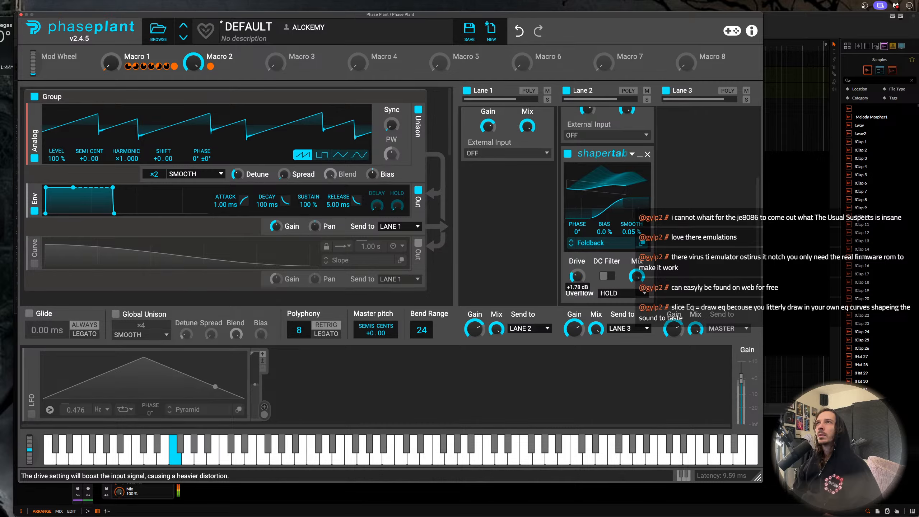
# - Turn down the Mix of the second Multipass in Lane 1 and assign Macro 3 to raise it
pyautogui.scroll(5, 518, 186)
pyautogui.scroll(-1, 522, 236)
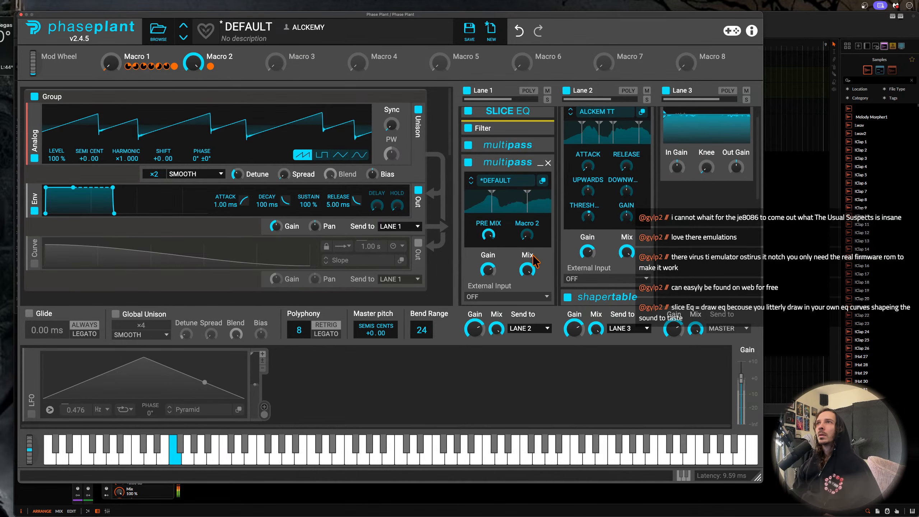
pyautogui.click(541, 163)
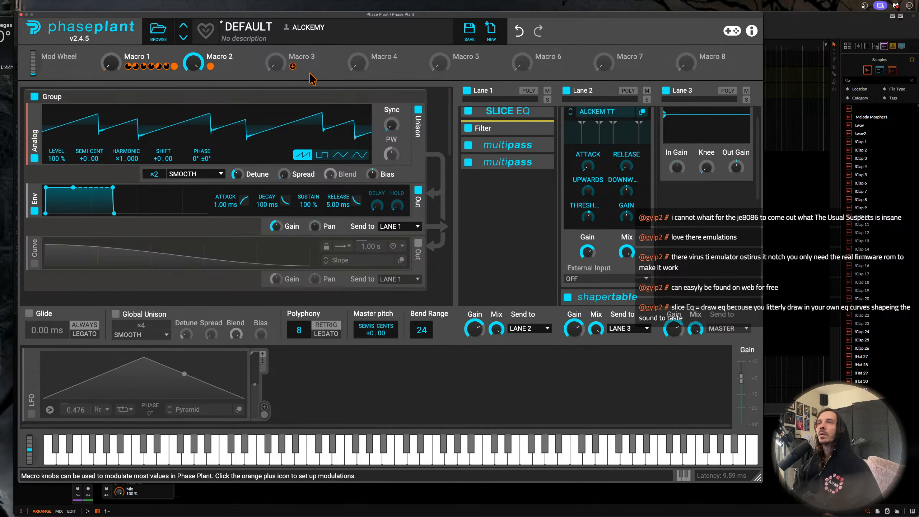
pyautogui.scroll(1, 495, 111)
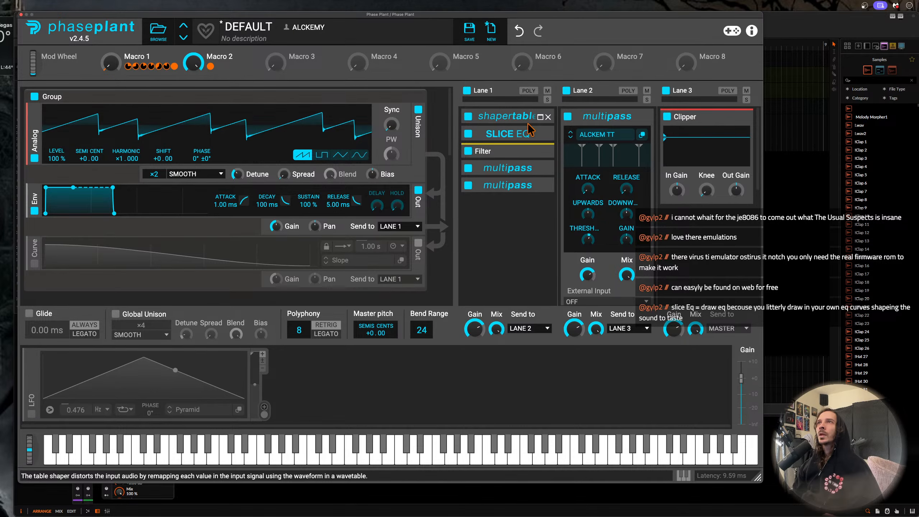
pyautogui.click(540, 186)
pyautogui.moveTo(294, 72)
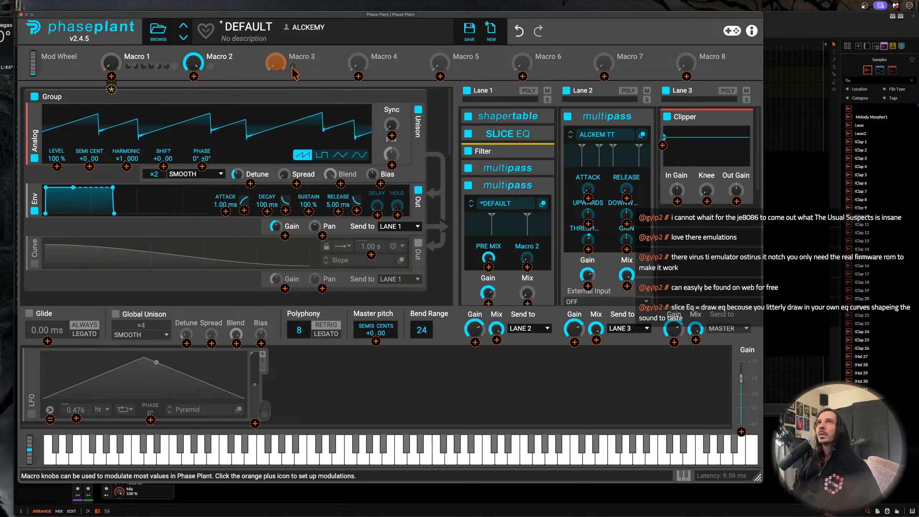
pyautogui.scroll(-2, 487, 226)
pyautogui.moveTo(527, 261); pyautogui.dragTo(527, 232)
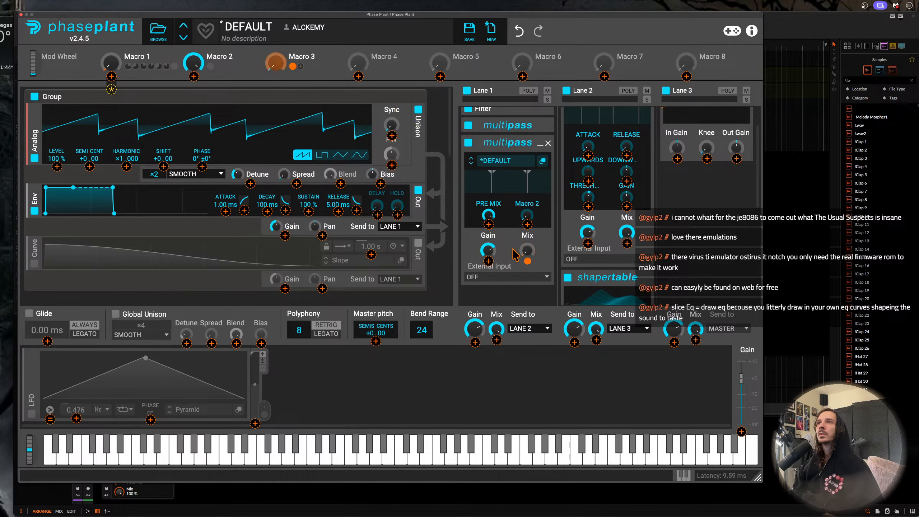
pyautogui.click(515, 255)
pyautogui.scroll(2, 518, 236)
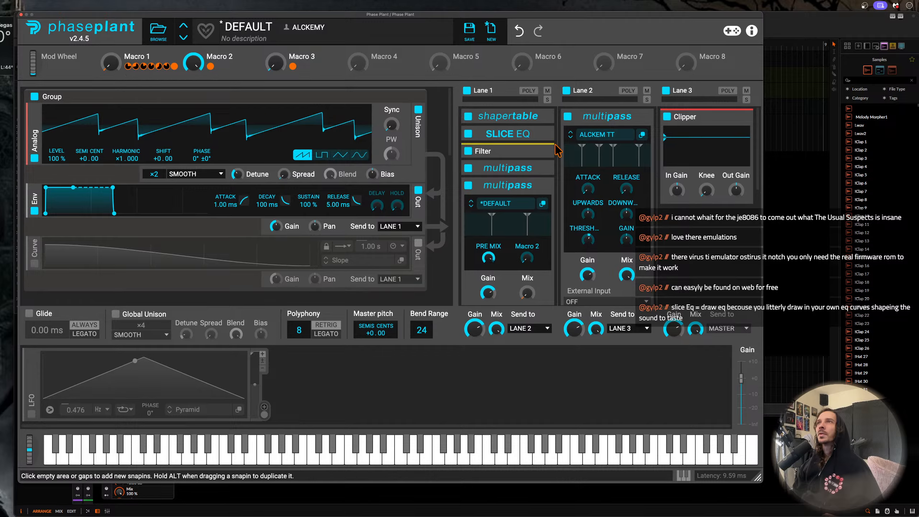
# - Expand the Filter and Slice EQ in Lane 1 and assign Macro 3 to the Slice EQ's Mix
pyautogui.scroll(-2, 543, 177)
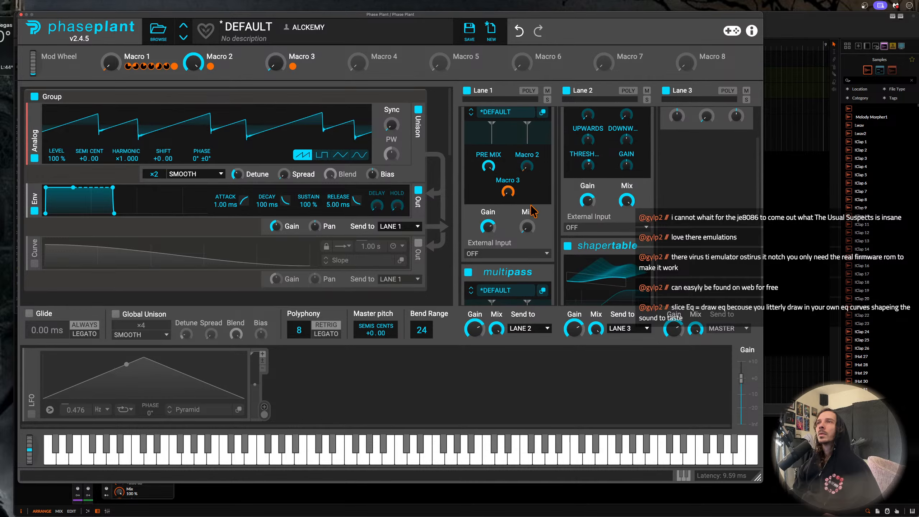
pyautogui.scroll(2, 539, 223)
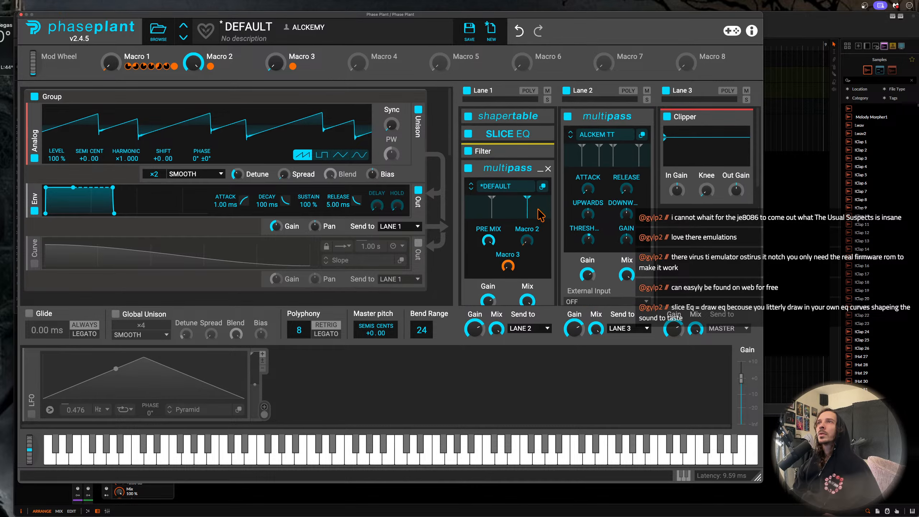
pyautogui.click(540, 169)
pyautogui.click(541, 152)
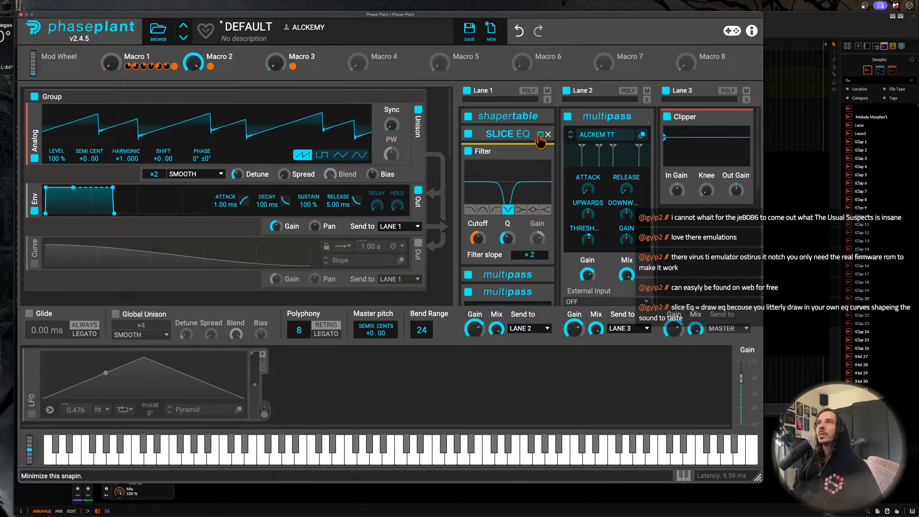
pyautogui.click(541, 134)
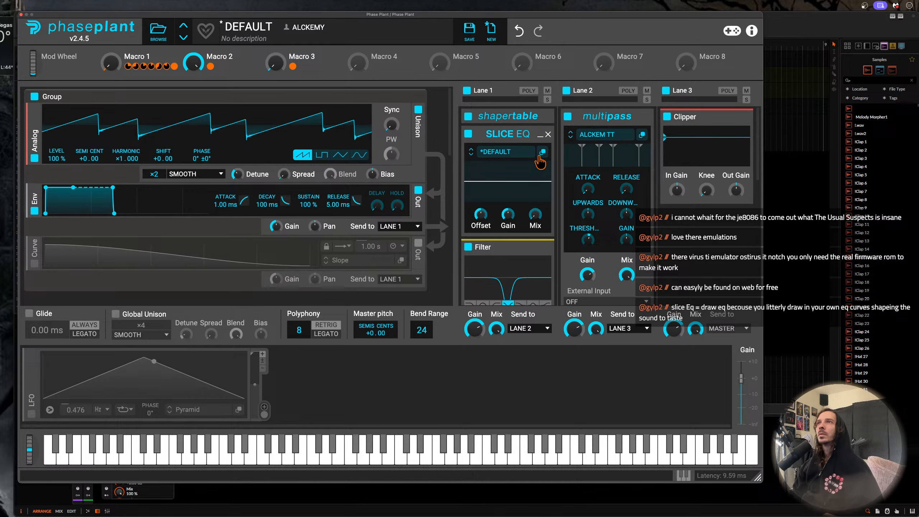
pyautogui.click(540, 134)
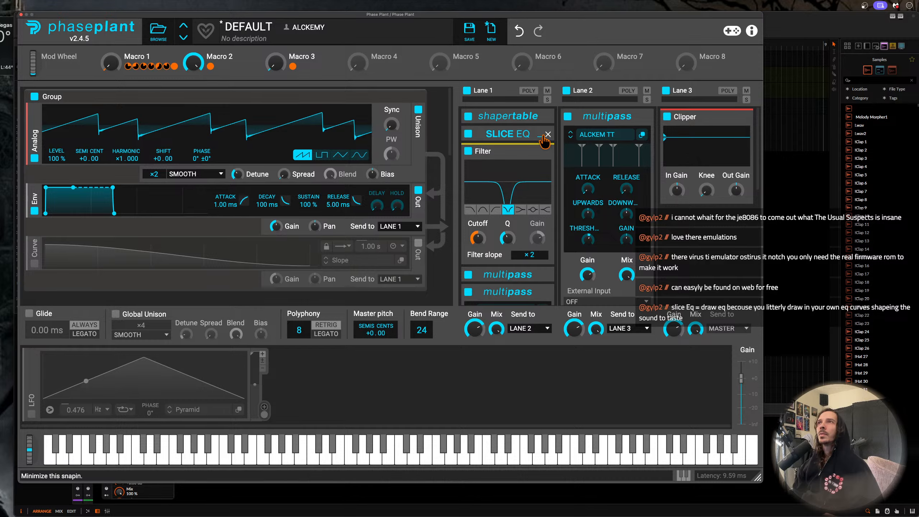
pyautogui.click(544, 141)
pyautogui.click(302, 67)
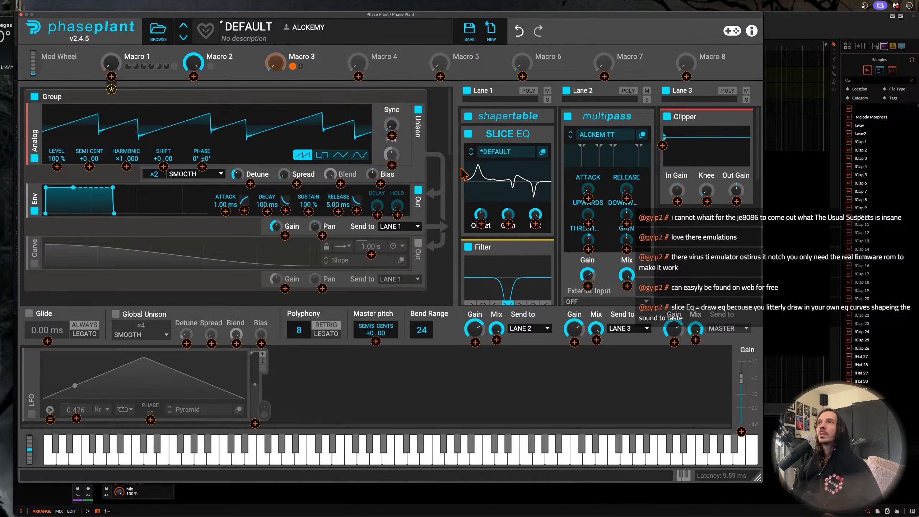
pyautogui.scroll(-2, 538, 200)
pyautogui.click(536, 188)
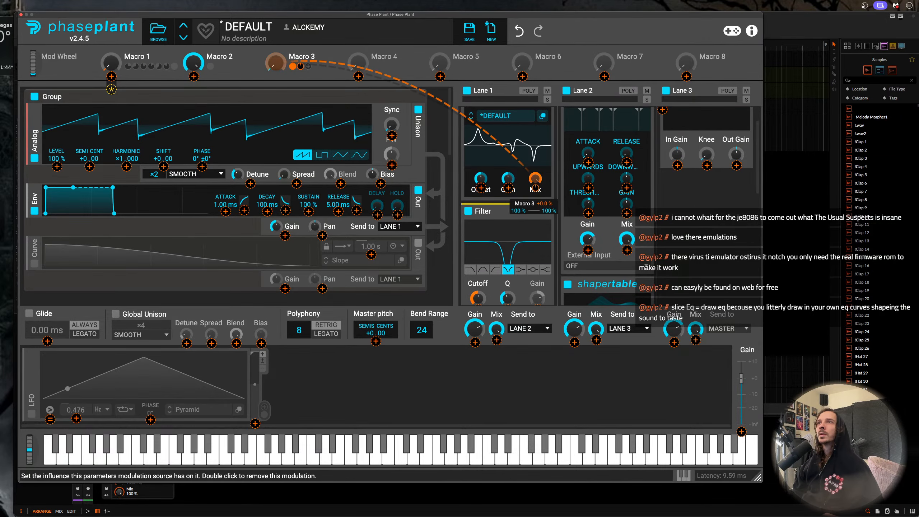
# - Assign Macro 3 to the Mix of the first Multipass in Lane 1, and collapse that Multipass
pyautogui.scroll(-6, 538, 198)
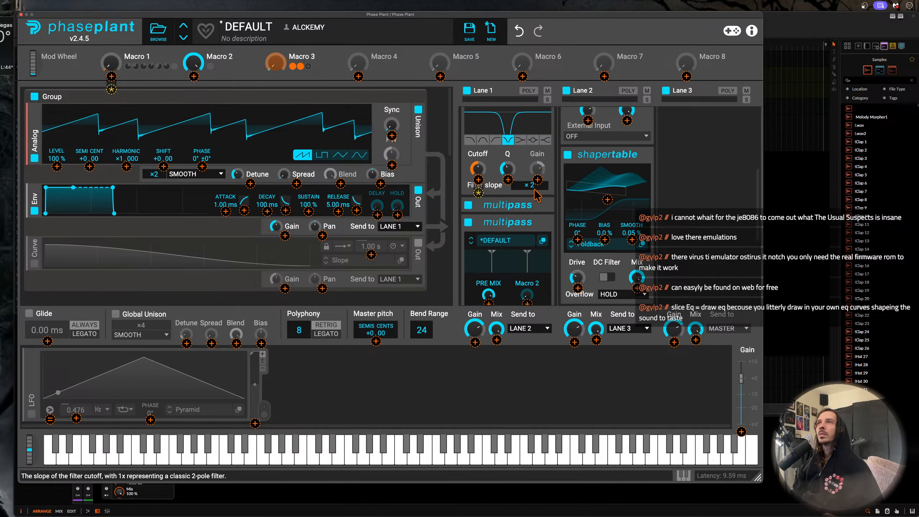
pyautogui.click(308, 66)
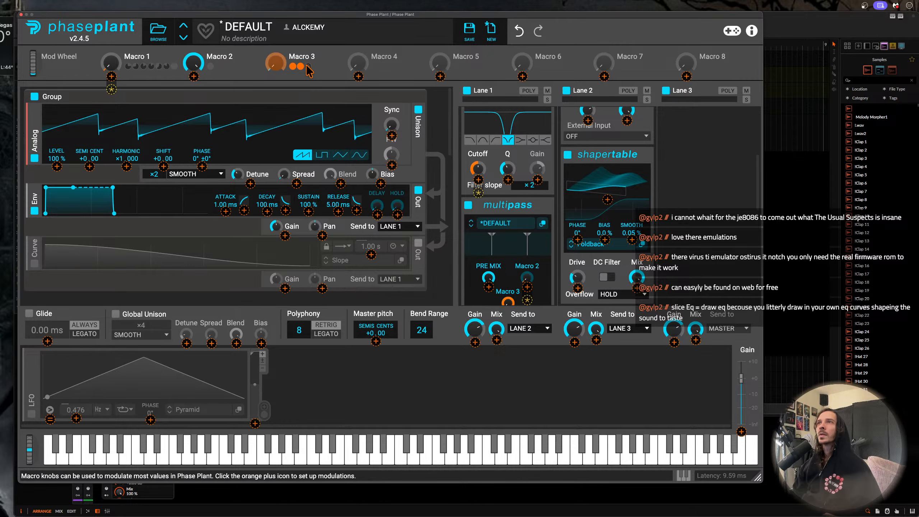
pyautogui.scroll(-5, 521, 237)
pyautogui.click(527, 238)
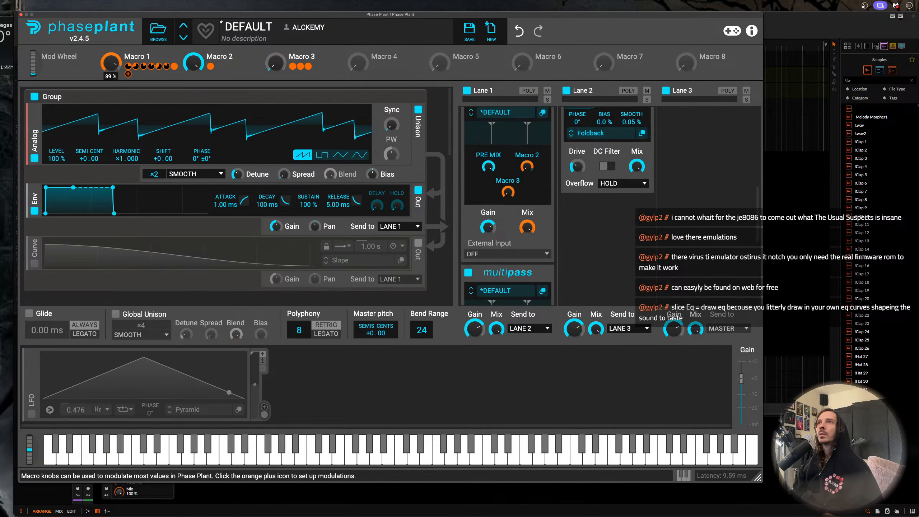
pyautogui.scroll(3, 536, 236)
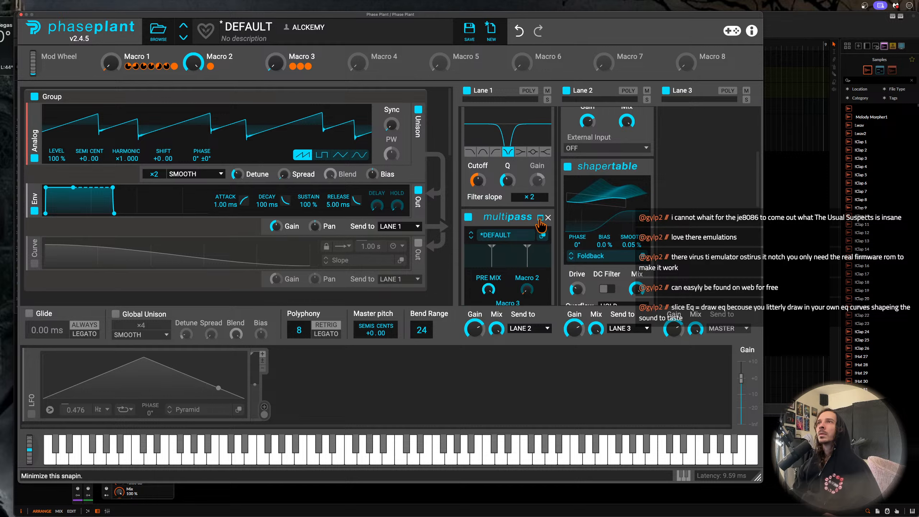
pyautogui.click(540, 218)
# - Turn the Macro 2 knob down to its minimum, keeping the name Macro 2
pyautogui.doubleClick(225, 57)
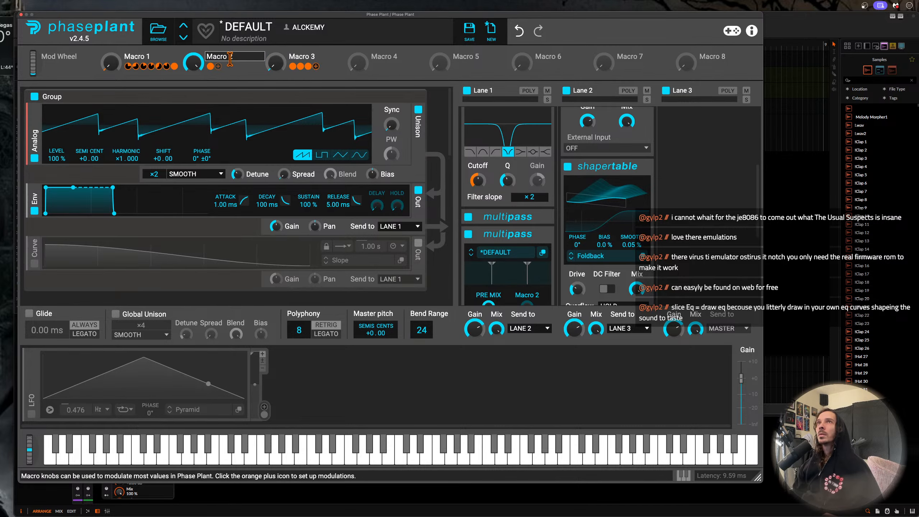
pyautogui.write('2')
pyautogui.press('Return')
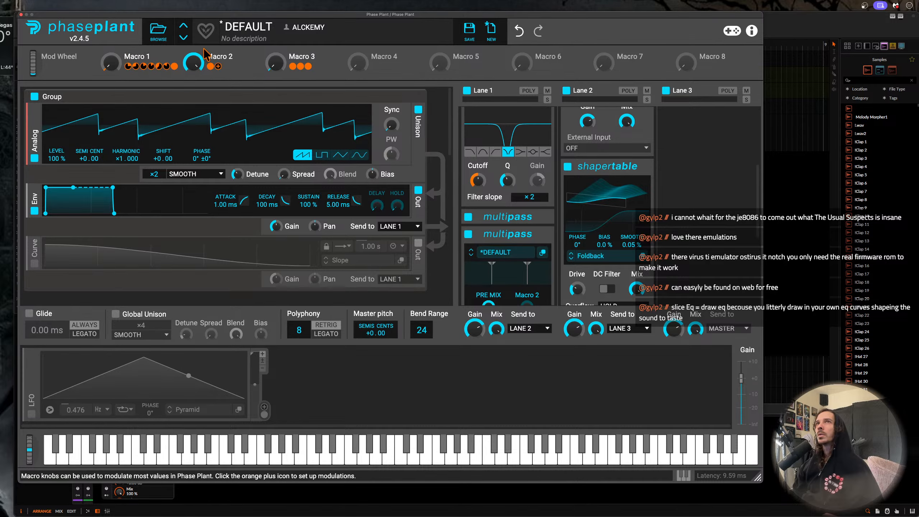
pyautogui.doubleClick(214, 57)
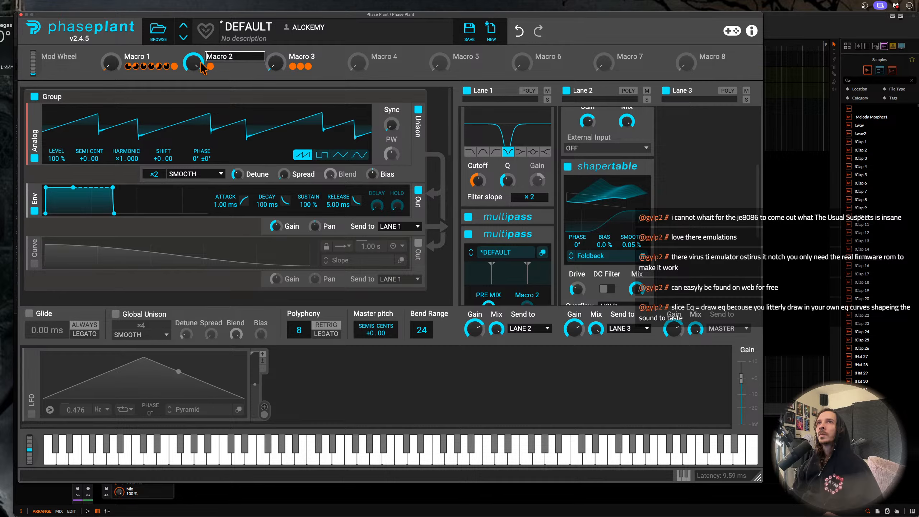
pyautogui.press('Return')
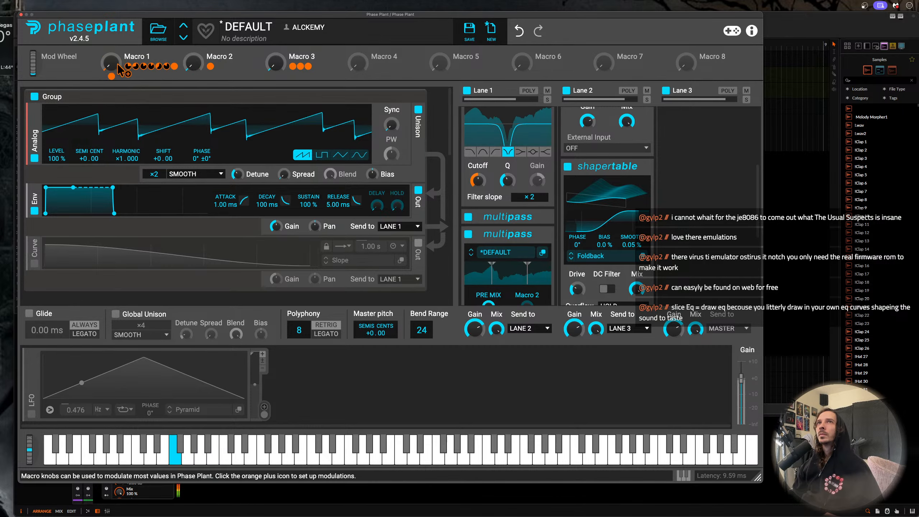
# - Sweep Macro 1 up from its minimum and back to audition the modulated bass
pyautogui.moveTo(113, 66); pyautogui.dragTo(114, 36)
pyautogui.moveTo(29, 450)
pyautogui.mouseDown()
pyautogui.moveTo(27, 463)
pyautogui.moveTo(11, 437)
pyautogui.moveTo(12, 444)
pyautogui.mouseUp()
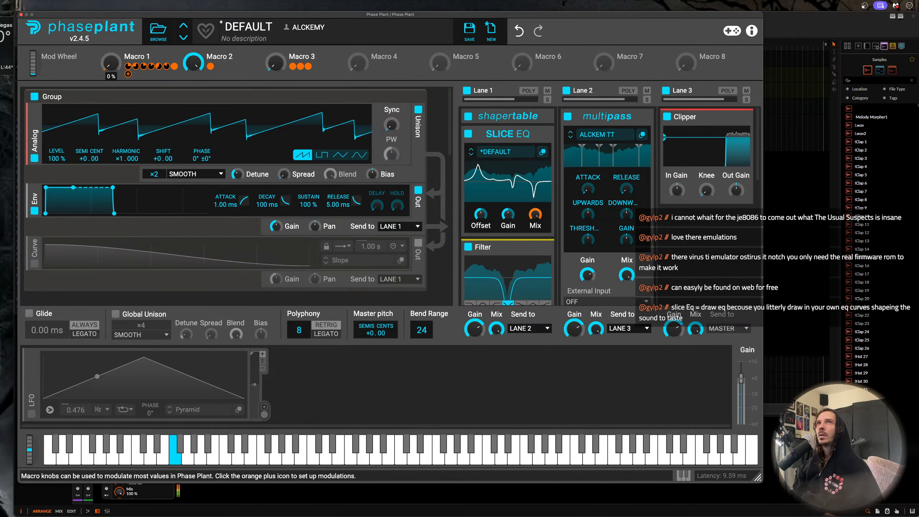
pyautogui.moveTo(111, 63); pyautogui.dragTo(112, 22)
# - Set the noise group's high-pass filter cutoff to 3.46 kHz and the noise level to 44 %
pyautogui.scroll(10, 105, 206)
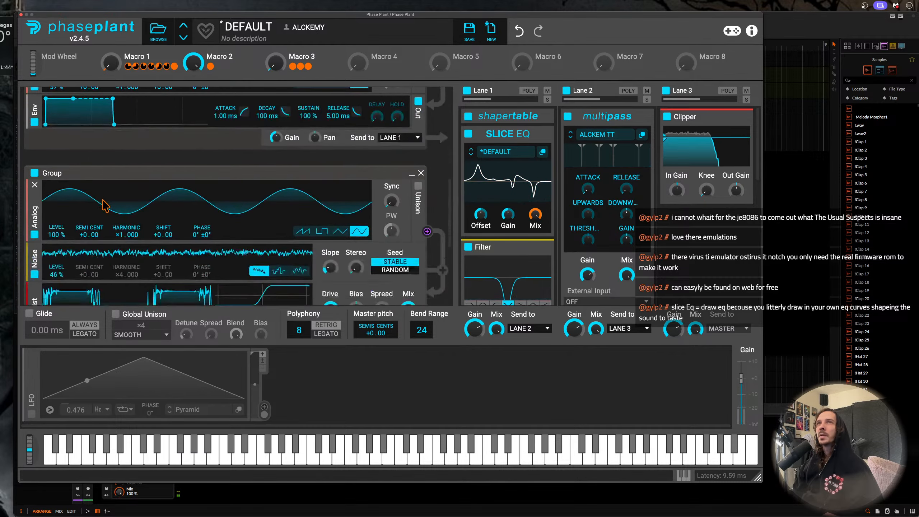
pyautogui.scroll(-5, 105, 205)
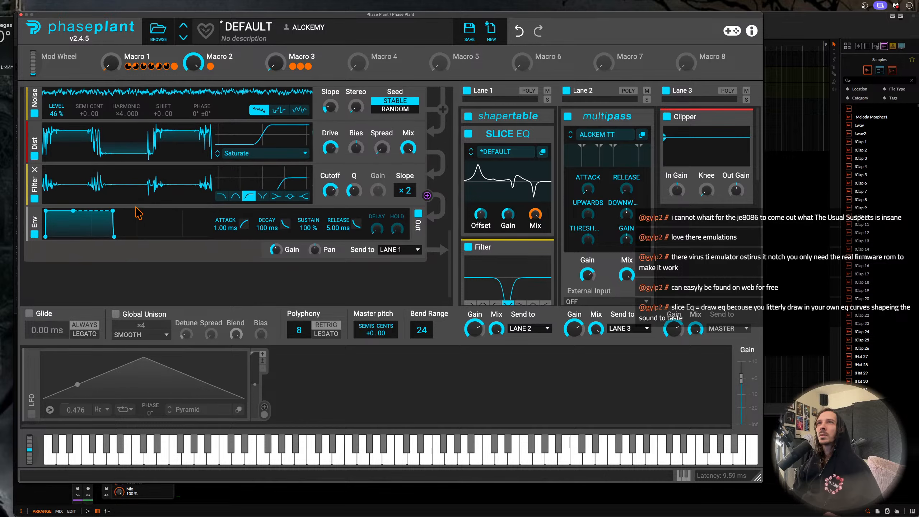
pyautogui.click(282, 253)
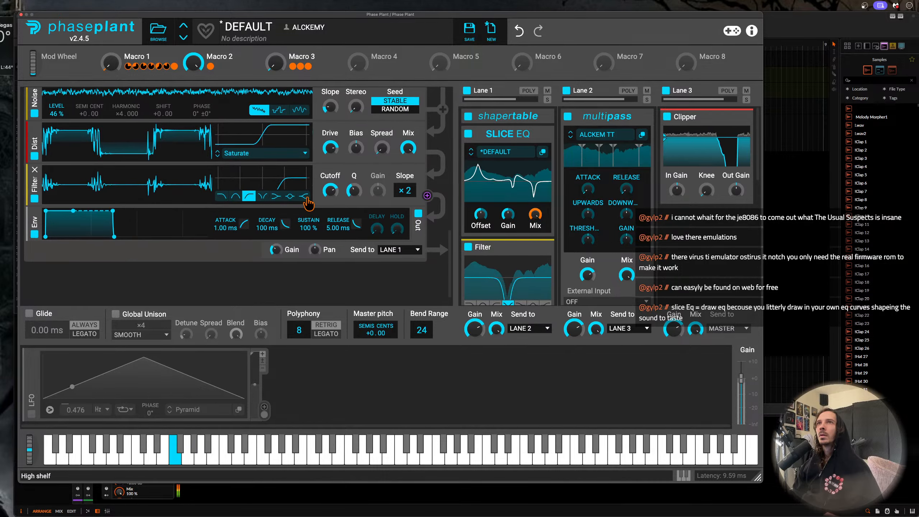
pyautogui.moveTo(330, 190); pyautogui.dragTo(330, 209)
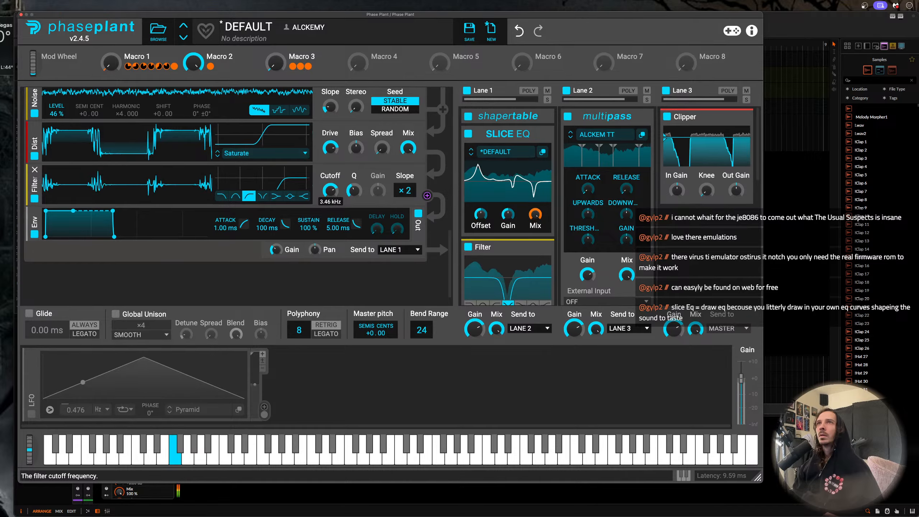
pyautogui.scroll(4, 158, 147)
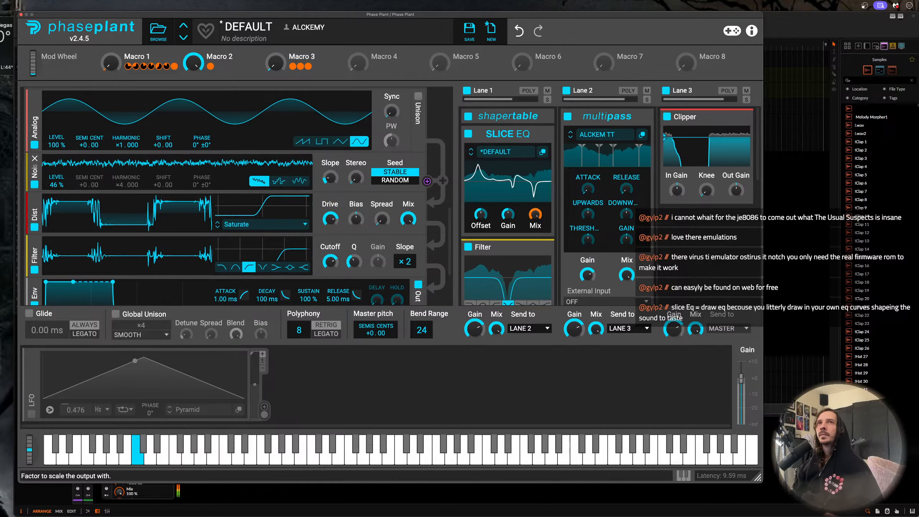
pyautogui.moveTo(57, 184); pyautogui.dragTo(57, 176)
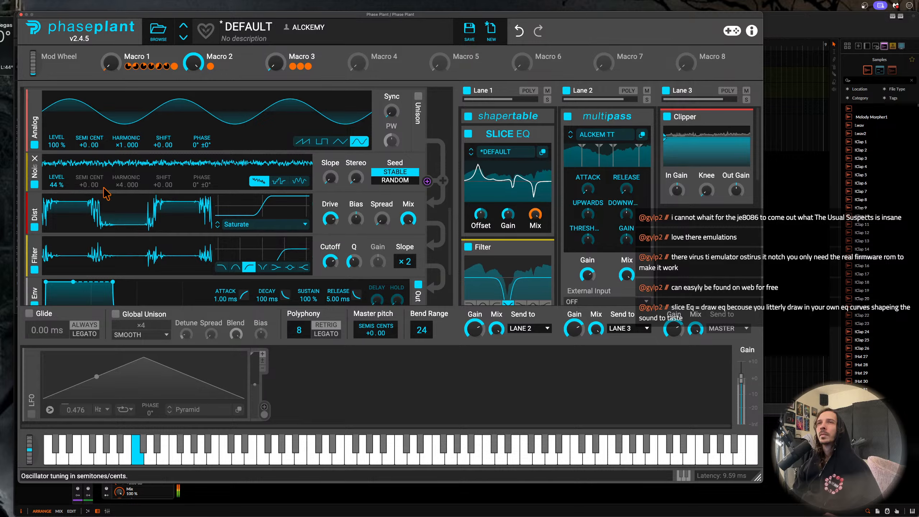
# - Insert a Filter between the Distortion and the high-pass filter in the noise group and make it a low shelf
pyautogui.scroll(-3, 108, 196)
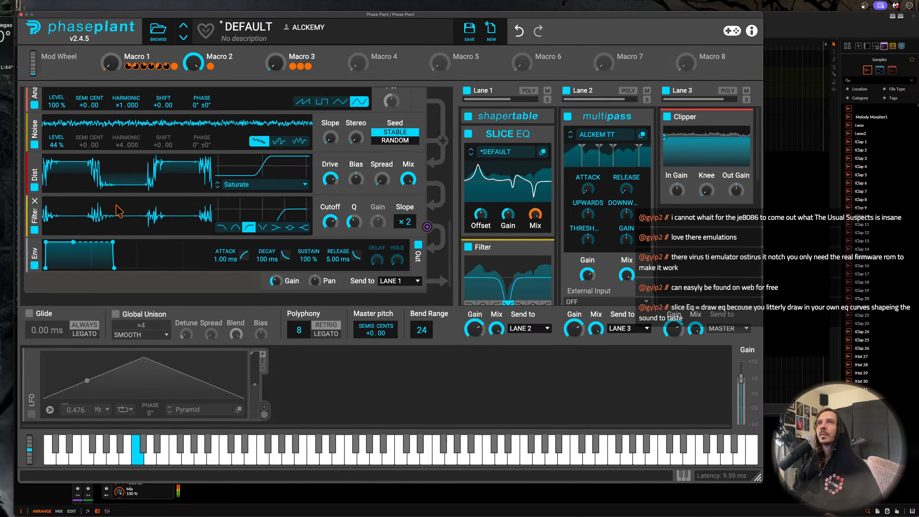
pyautogui.click(112, 195)
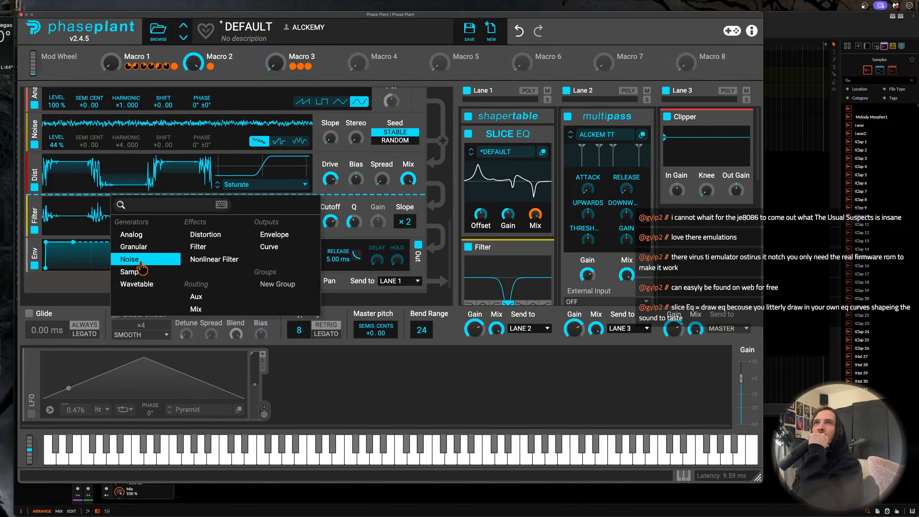
pyautogui.click(194, 248)
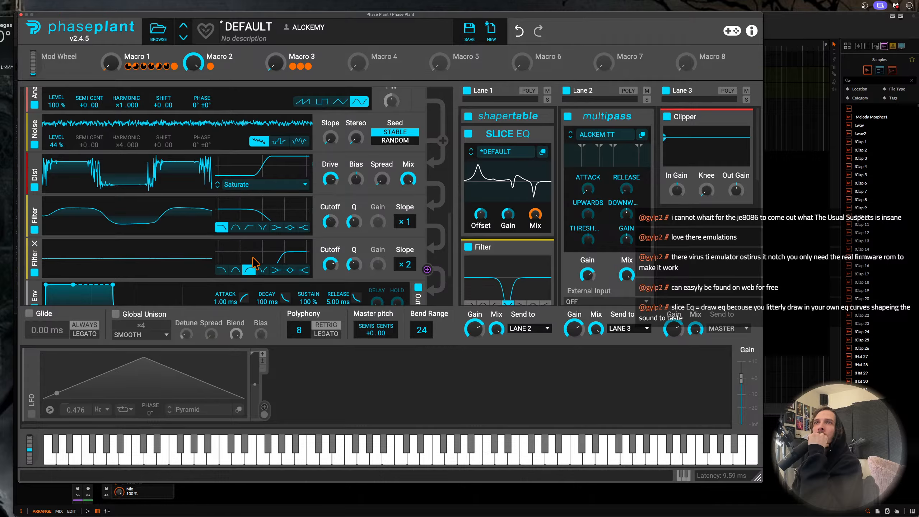
pyautogui.click(277, 228)
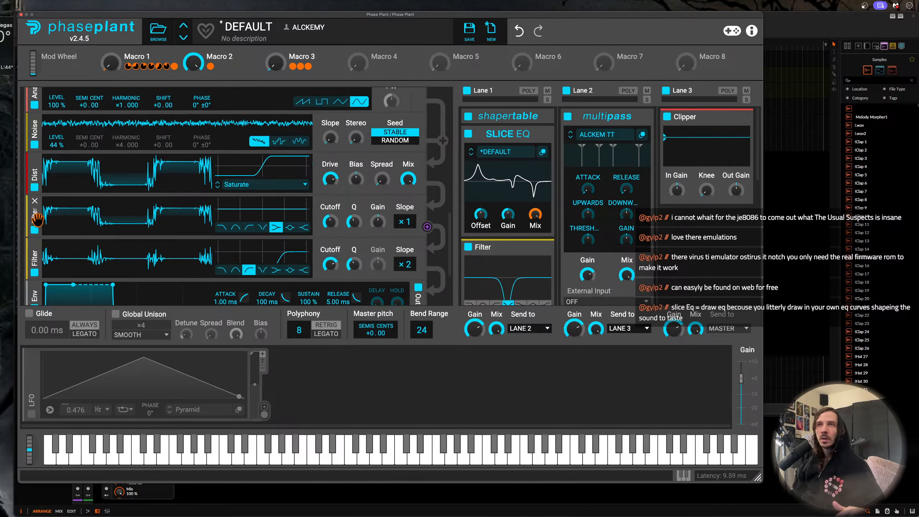
# - Duplicate the low-shelf filter in the noise group, raise the first copy's Gain and adjust its Cutoff
pyautogui.press('super+d')
pyautogui.moveTo(383, 218); pyautogui.dragTo(383, 198)
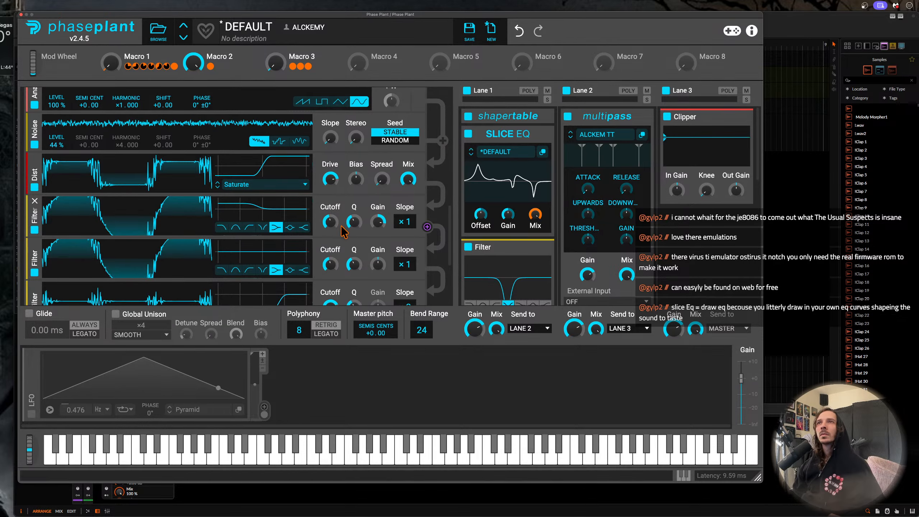
pyautogui.moveTo(330, 222); pyautogui.dragTo(378, 231)
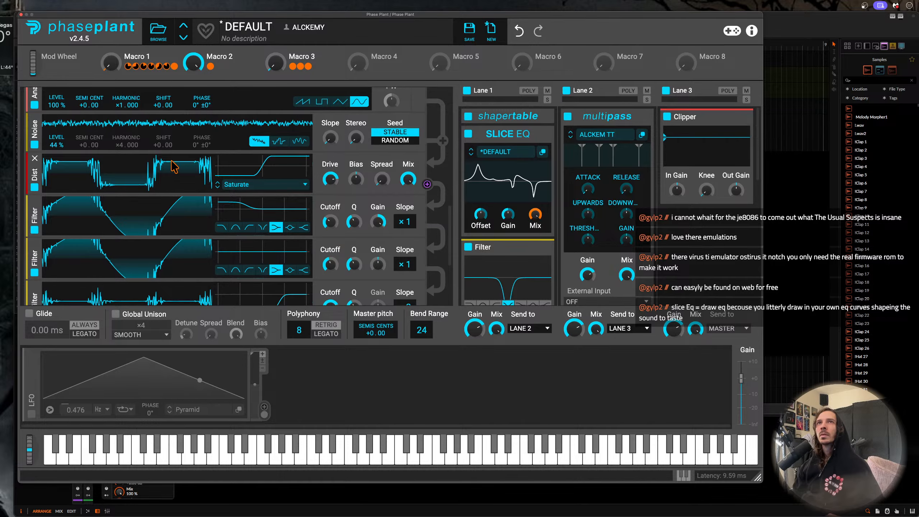
# - Disable the saw and sine oscillator groups to hear the noise group on its own
pyautogui.scroll(5, 176, 167)
pyautogui.scroll(5, 65, 149)
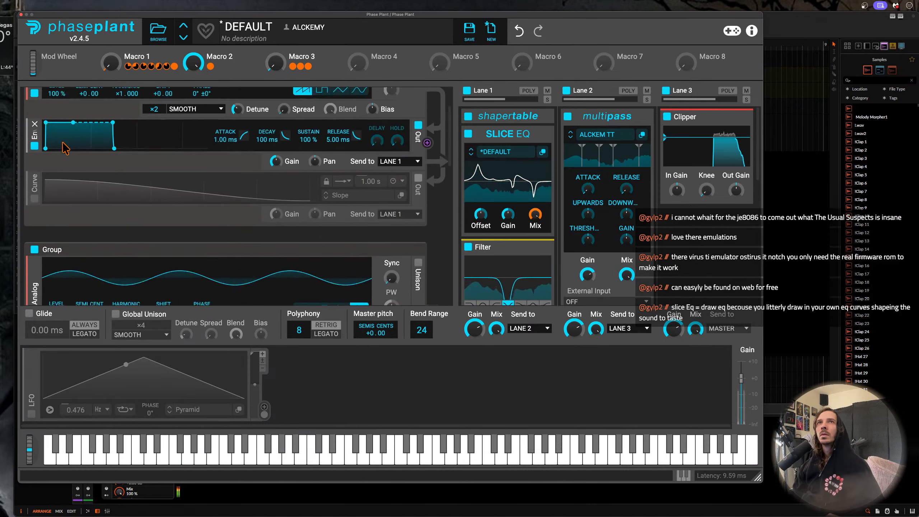
pyautogui.click(34, 97)
pyautogui.scroll(-5, 32, 172)
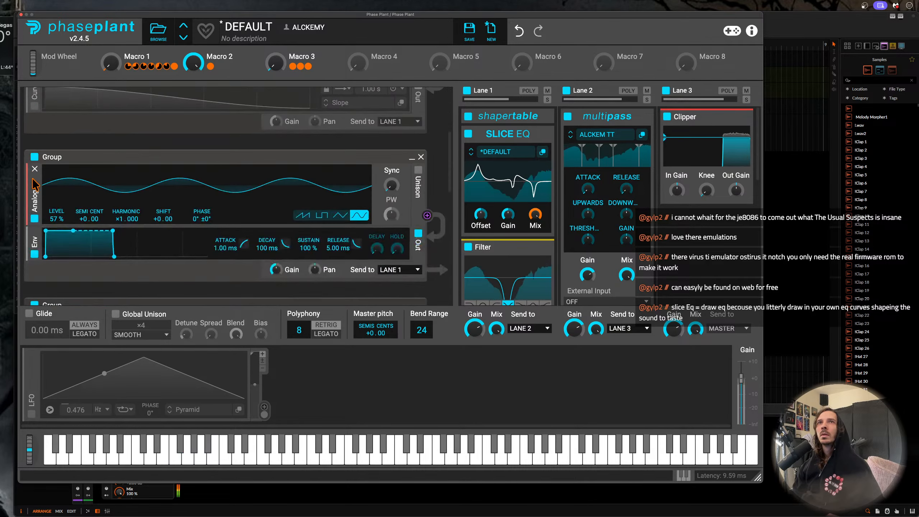
pyautogui.click(34, 156)
pyautogui.scroll(-2, 44, 181)
pyautogui.scroll(-10, 48, 188)
pyautogui.scroll(15, 84, 109)
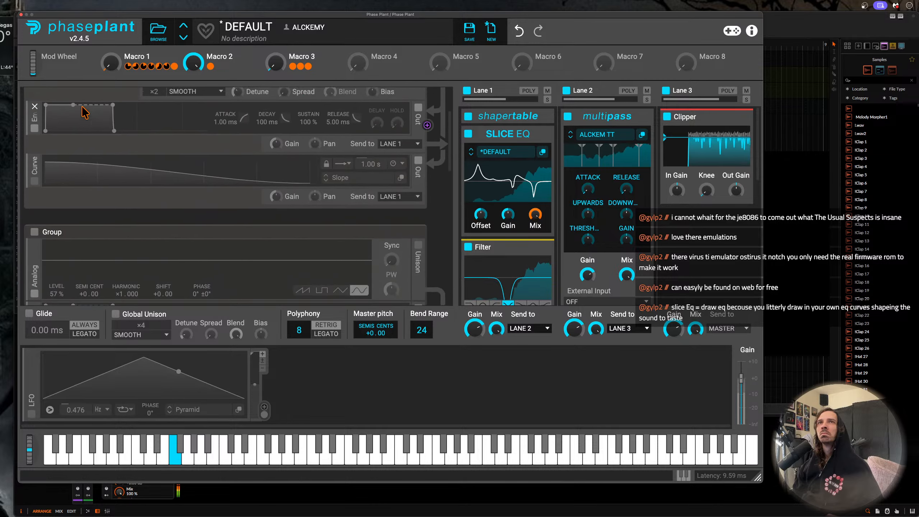
# - Re-enable the saw and sine oscillator groups
pyautogui.click(34, 96)
pyautogui.scroll(-5, 37, 100)
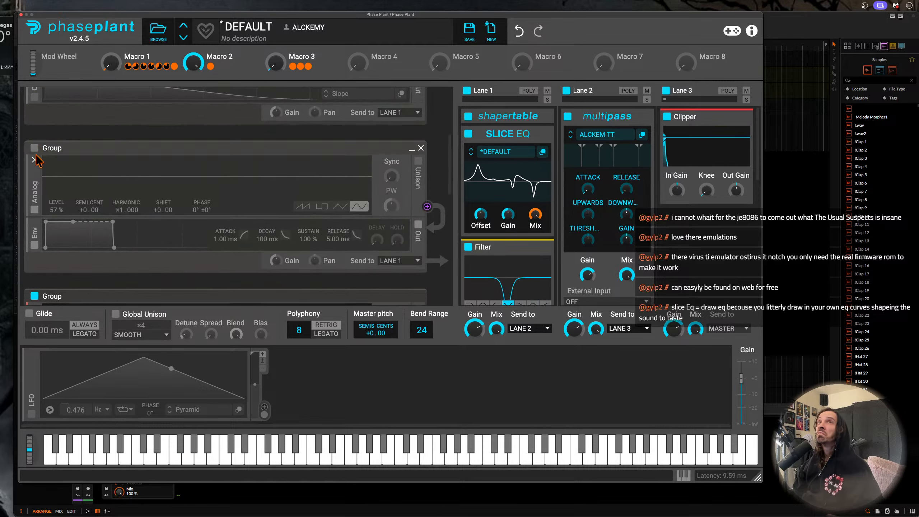
pyautogui.click(35, 148)
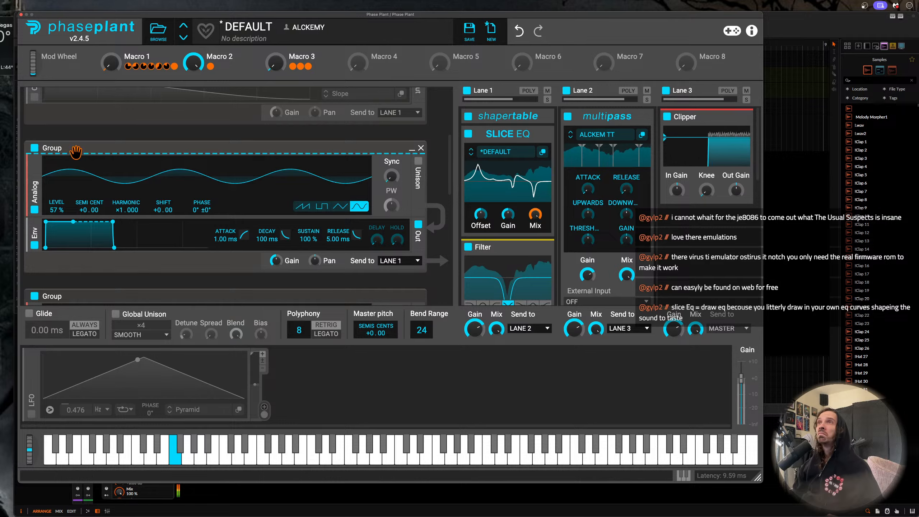
pyautogui.scroll(-8, 254, 225)
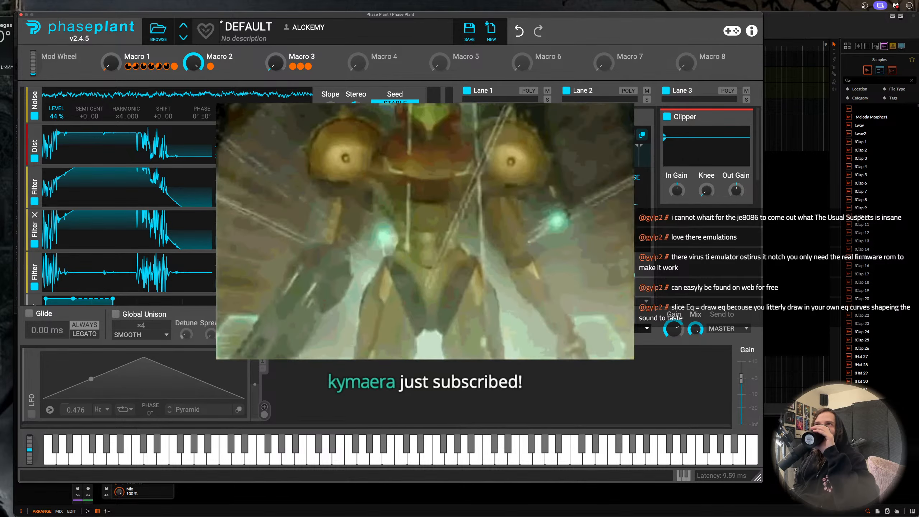
# - In the ALCKEM TT Multipass, adjust the Dynamics compression of the > 8.00 kHz band and briefly solo the 1.00 kHz - 8.00 kHz band
pyautogui.moveTo(474, 73); pyautogui.dragTo(591, 92)
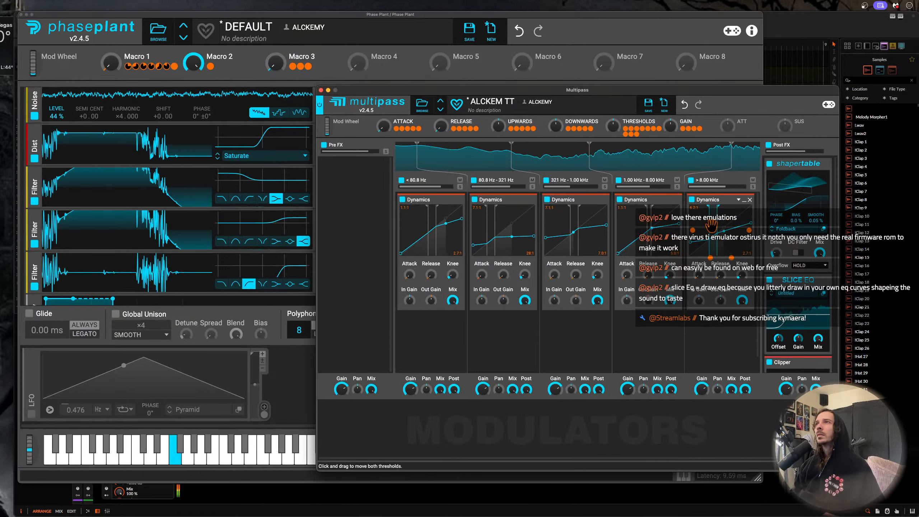
pyautogui.moveTo(714, 236); pyautogui.dragTo(737, 218)
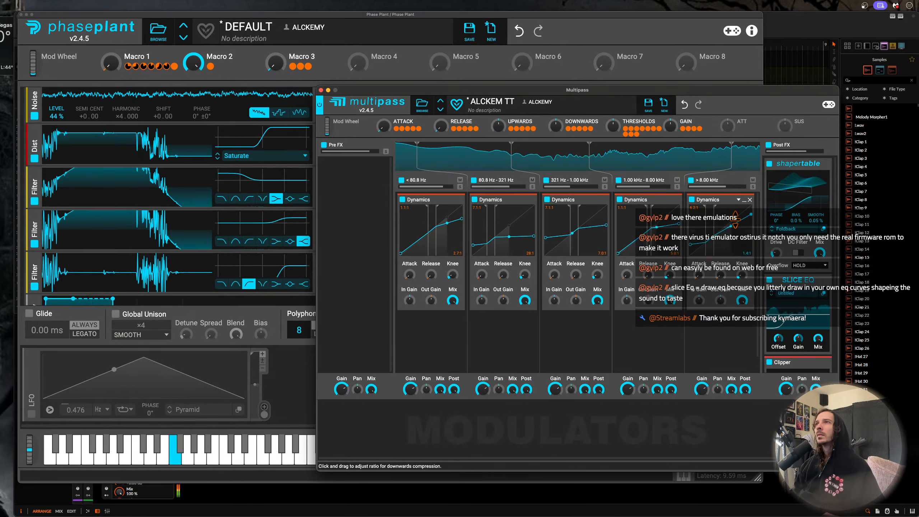
pyautogui.click(677, 187)
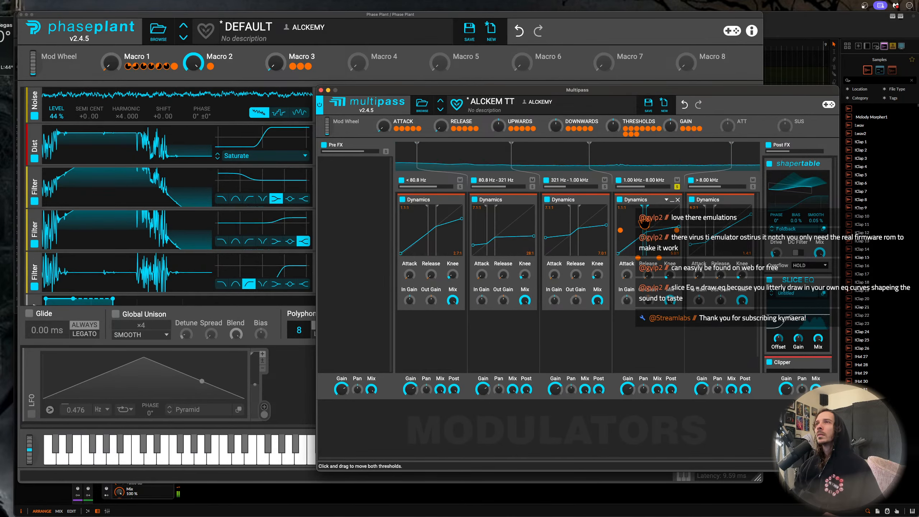
pyautogui.click(678, 187)
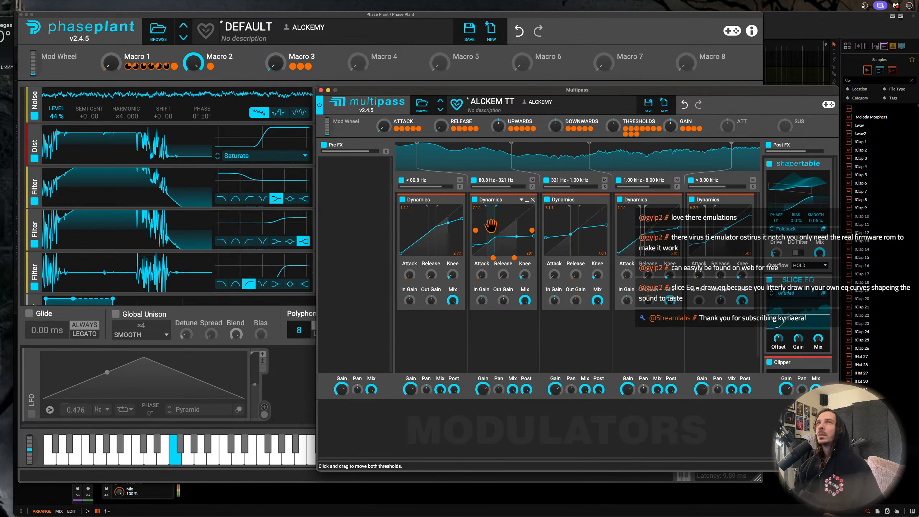
# - Adjust the Dynamics thresholds of the 80.8 Hz - 321 Hz band while soloing it, unsolo it, and close the Multipass editor
pyautogui.moveTo(491, 225); pyautogui.dragTo(504, 221)
pyautogui.click(533, 186)
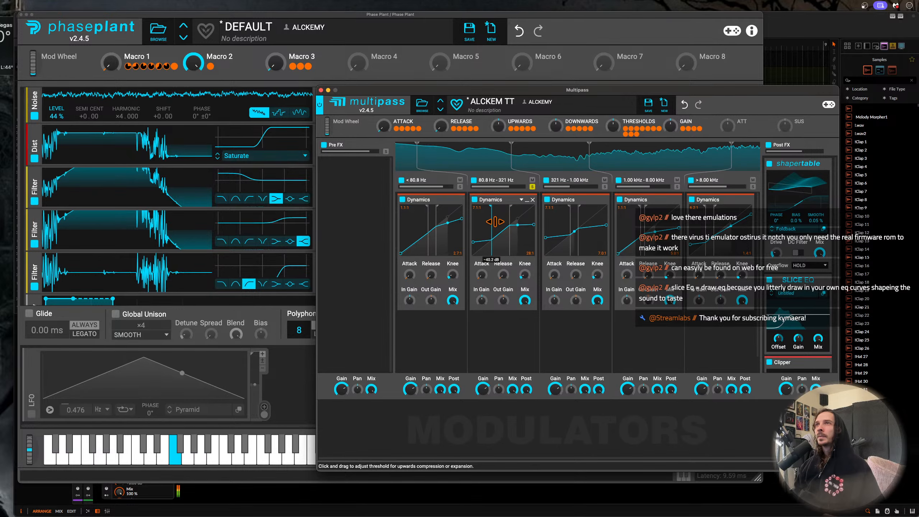
pyautogui.moveTo(506, 222); pyautogui.dragTo(493, 222)
pyautogui.click(533, 187)
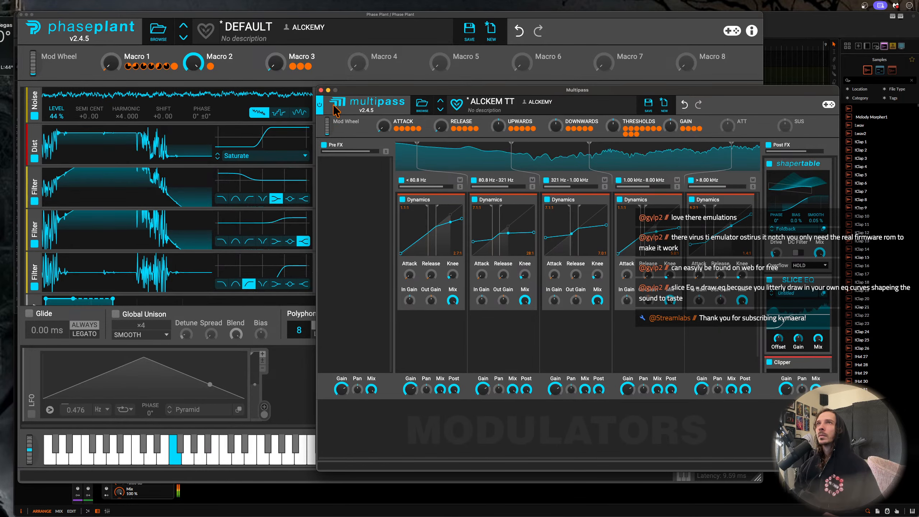
pyautogui.click(321, 90)
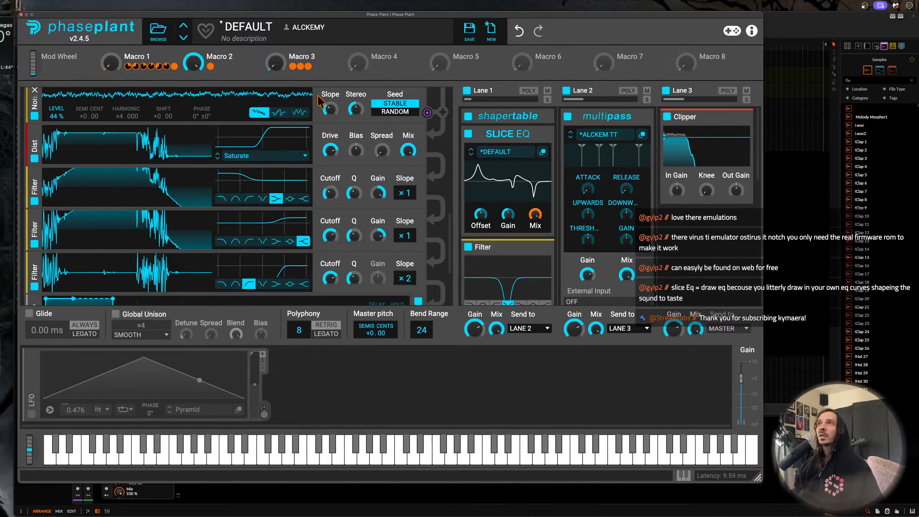
# - Sweep Macro 1 up to 100 % and back to its minimum to test the full patch
pyautogui.moveTo(110, 65)
pyautogui.mouseDown()
pyautogui.moveTo(109, 19)
pyautogui.moveTo(109, 48)
pyautogui.mouseUp()
pyautogui.scroll(-6, 523, 199)
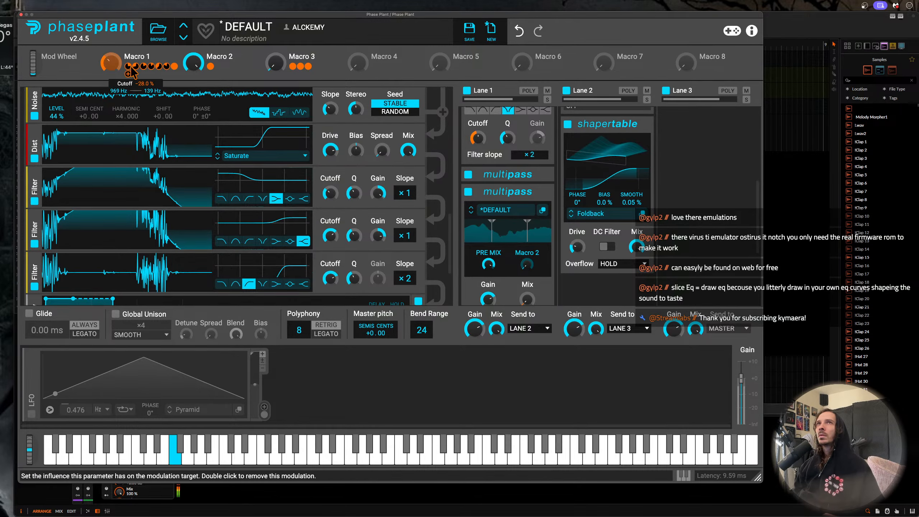
pyautogui.moveTo(110, 63)
pyautogui.mouseDown()
pyautogui.moveTo(111, 33)
pyautogui.moveTo(111, 80)
pyautogui.mouseUp()
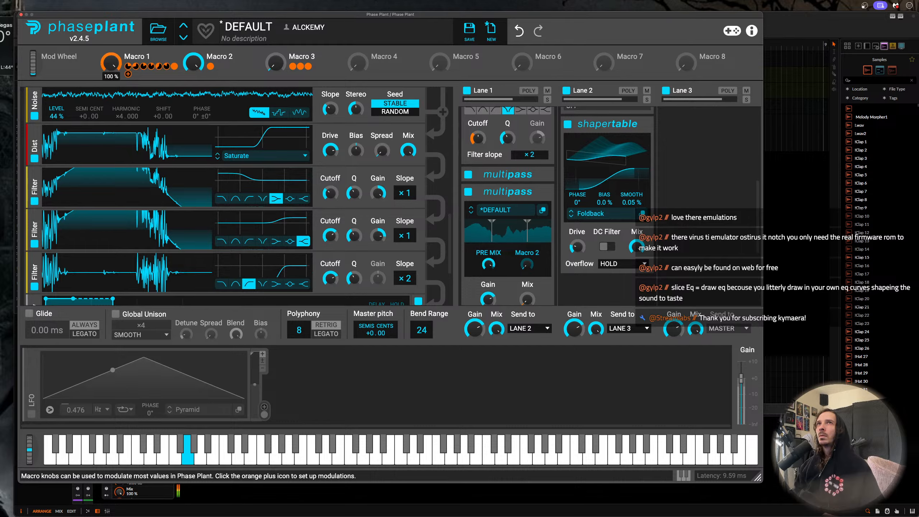
# - Add a low-pass Filter at the end of Lane 1 with filter slope × 2 and raise its Cutoff
pyautogui.scroll(-4, 514, 217)
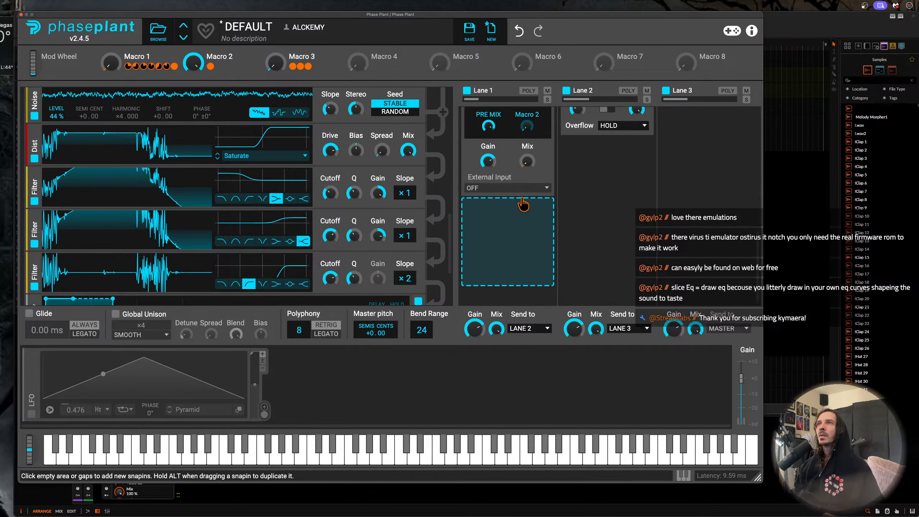
pyautogui.click(492, 213)
pyautogui.click(491, 421)
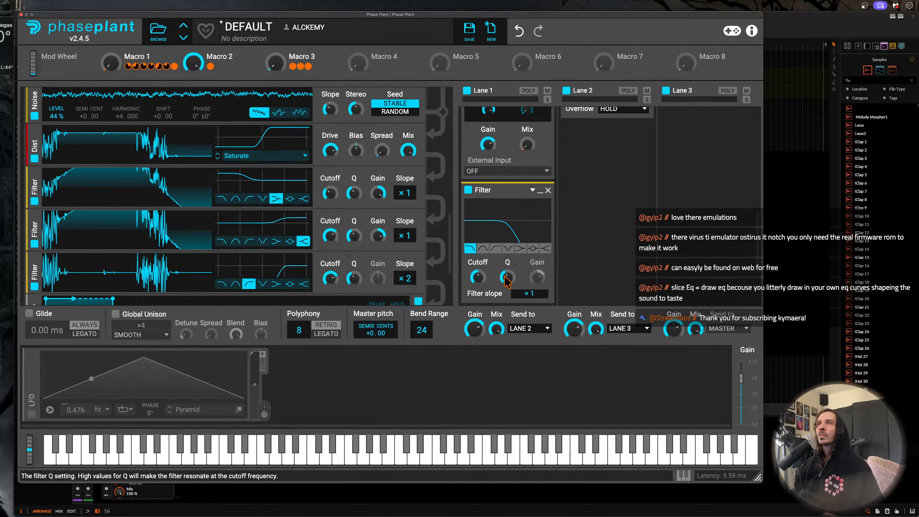
pyautogui.click(531, 295)
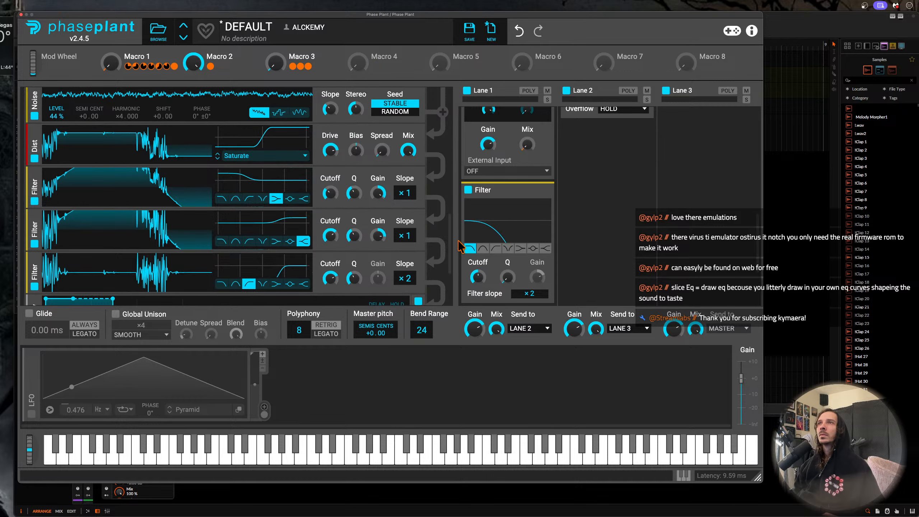
pyautogui.moveTo(478, 277); pyautogui.dragTo(476, 279)
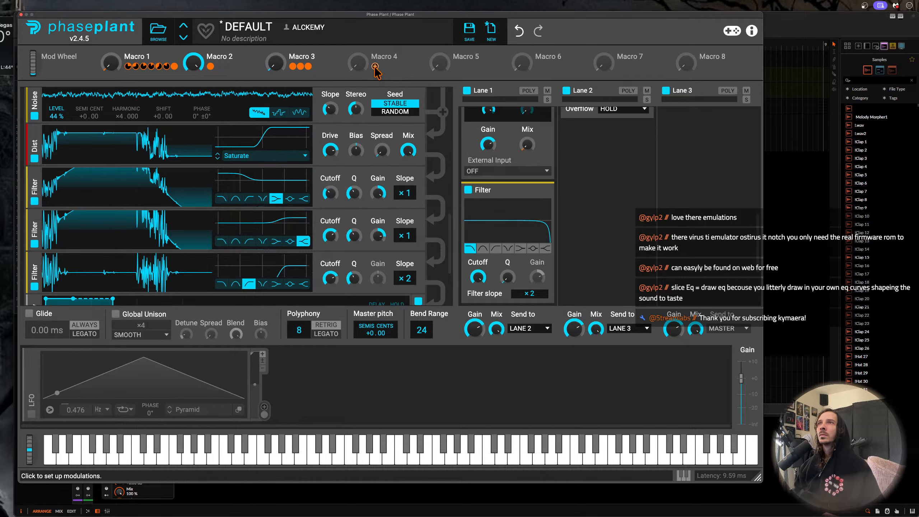
# - Assign Macro 4 to lower the Cutoff of the last Filter in Lane 1, and sweep Macros 4 and 1 to audition it
pyautogui.moveTo(375, 66); pyautogui.dragTo(478, 326)
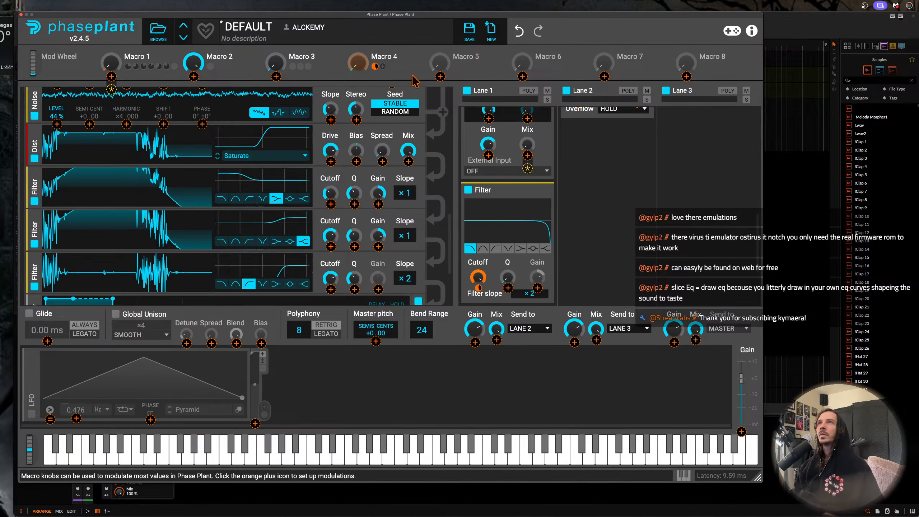
pyautogui.click(412, 76)
pyautogui.moveTo(361, 66)
pyautogui.mouseDown()
pyautogui.moveTo(360, 44)
pyautogui.moveTo(359, 66)
pyautogui.mouseUp()
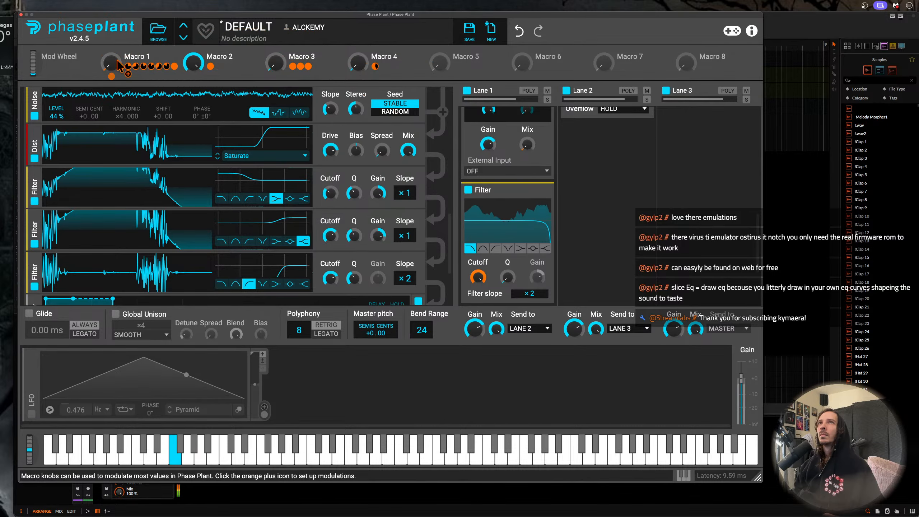
pyautogui.moveTo(111, 63)
pyautogui.mouseDown()
pyautogui.moveTo(110, 37)
pyautogui.moveTo(110, 67)
pyautogui.mouseUp()
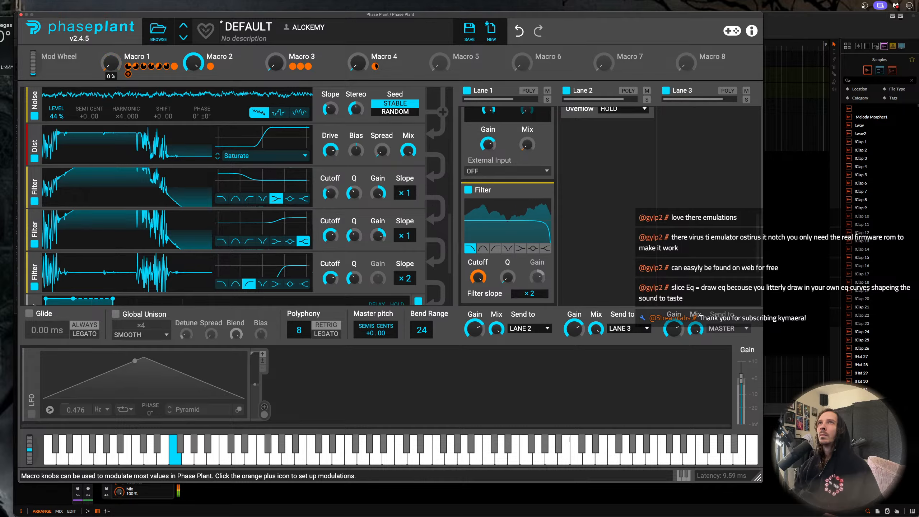
# - Reset Macro 2 to its minimum and raise Macro 3 to its maximum
pyautogui.doubleClick(197, 67)
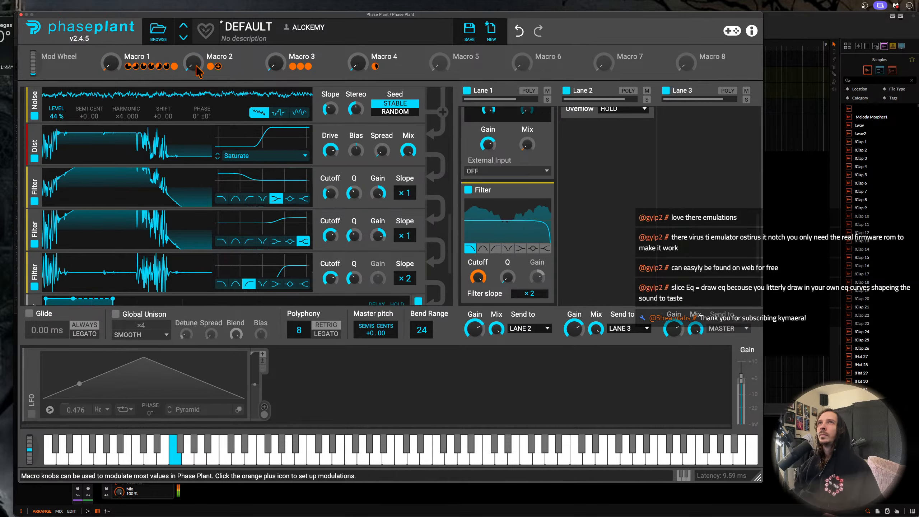
pyautogui.scroll(4, 147, 174)
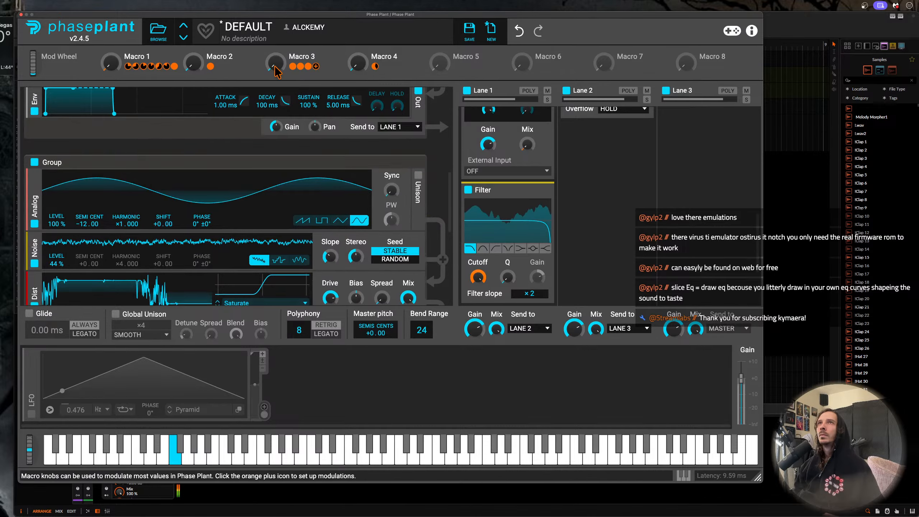
pyautogui.moveTo(277, 71); pyautogui.dragTo(277, 47)
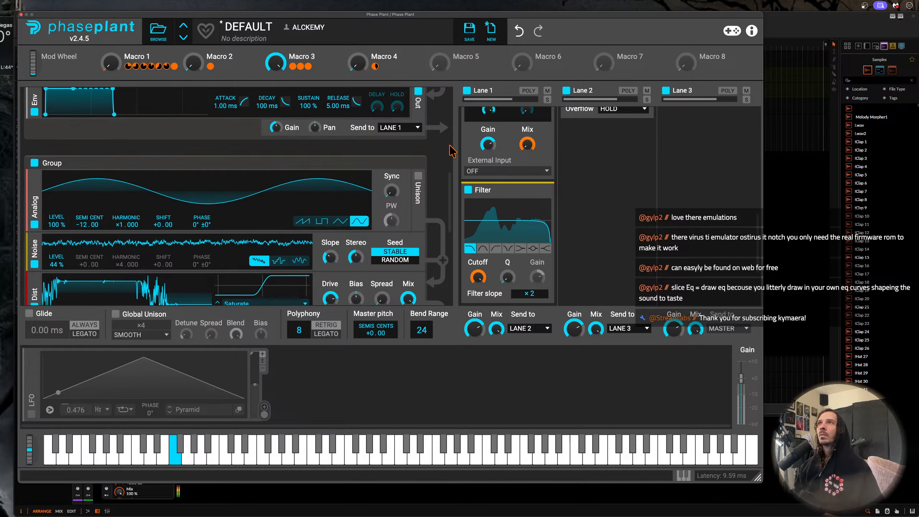
# - Open the editor of the last Multipass in Lane 1, reposition its window, and test the patch with the pitch wheel
pyautogui.scroll(3, 273, 95)
pyautogui.scroll(4, 505, 175)
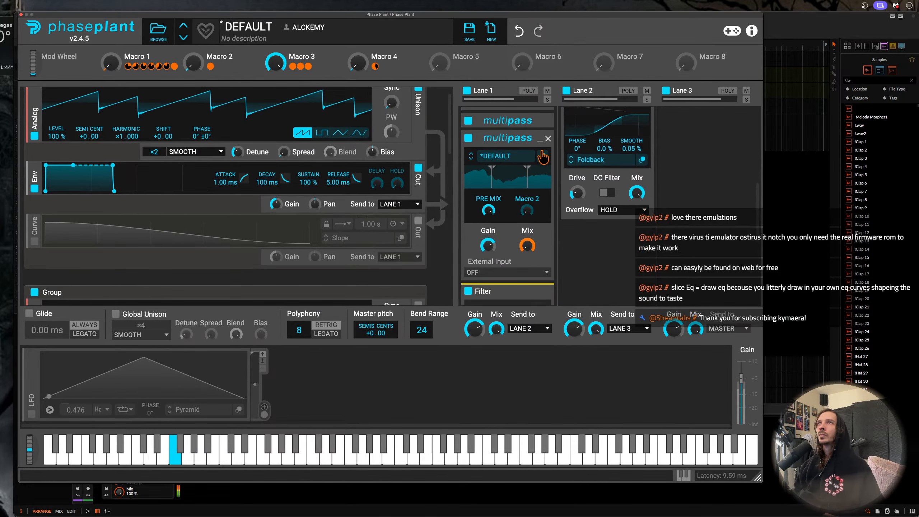
pyautogui.click(543, 165)
pyautogui.moveTo(572, 172); pyautogui.dragTo(273, 27)
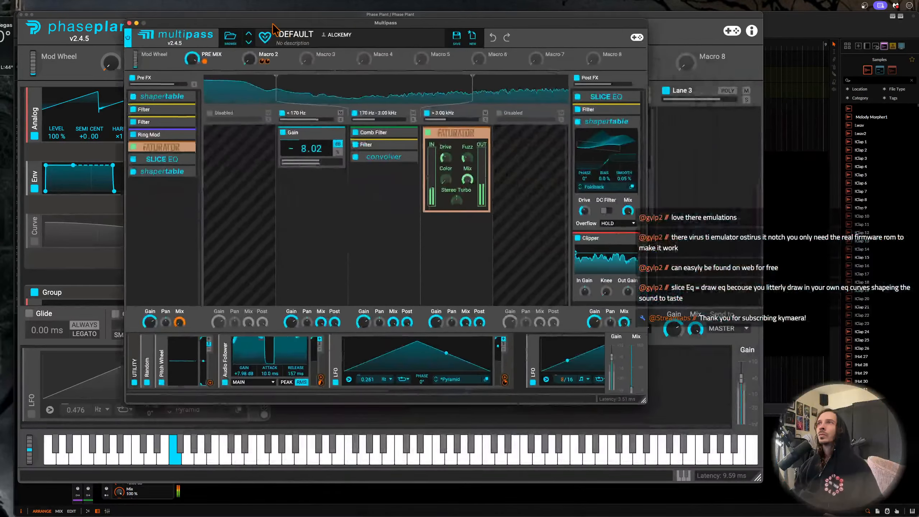
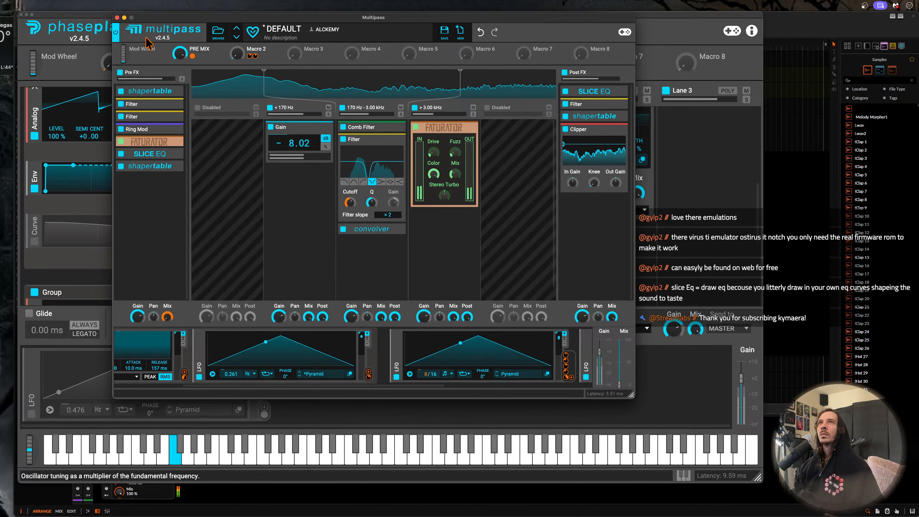
pyautogui.moveTo(26, 462); pyautogui.dragTo(26, 438)
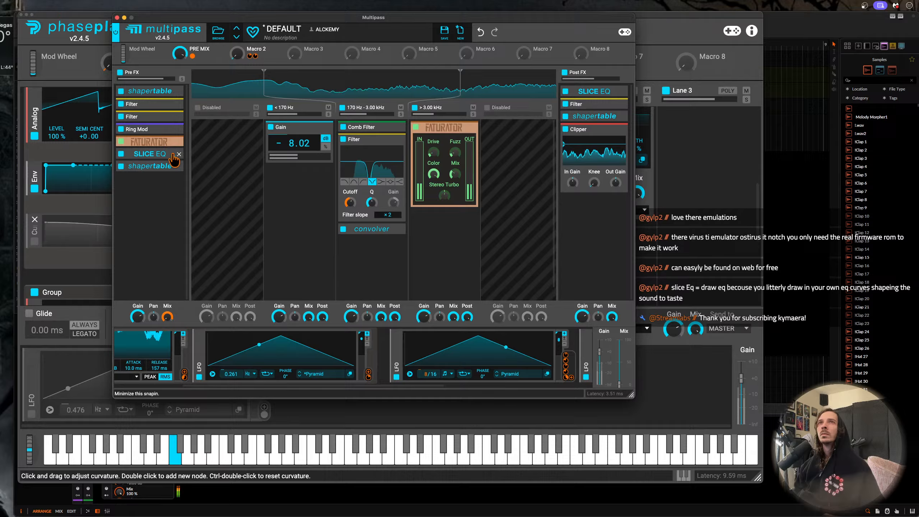
# - Expand the Slice EQs in the Pre FX and Post FX chains and check the Post FX one's Offset modulation
pyautogui.click(150, 154)
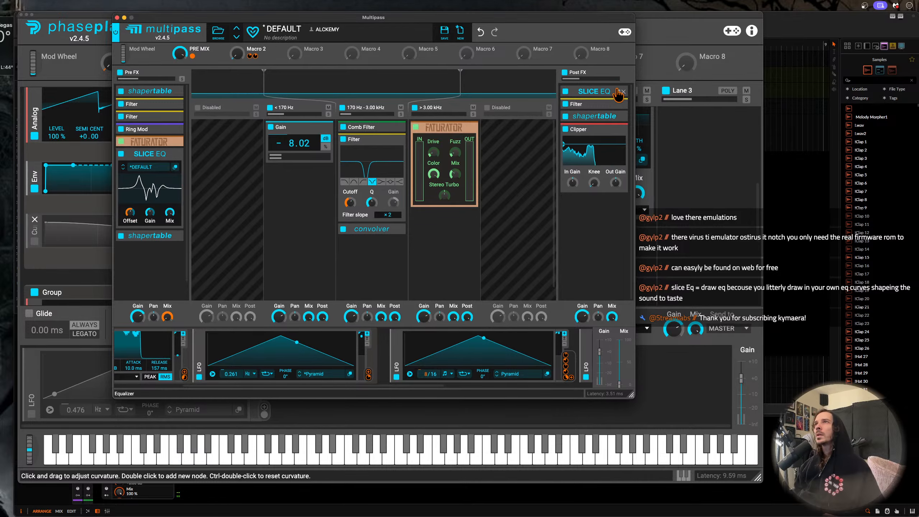
pyautogui.click(619, 92)
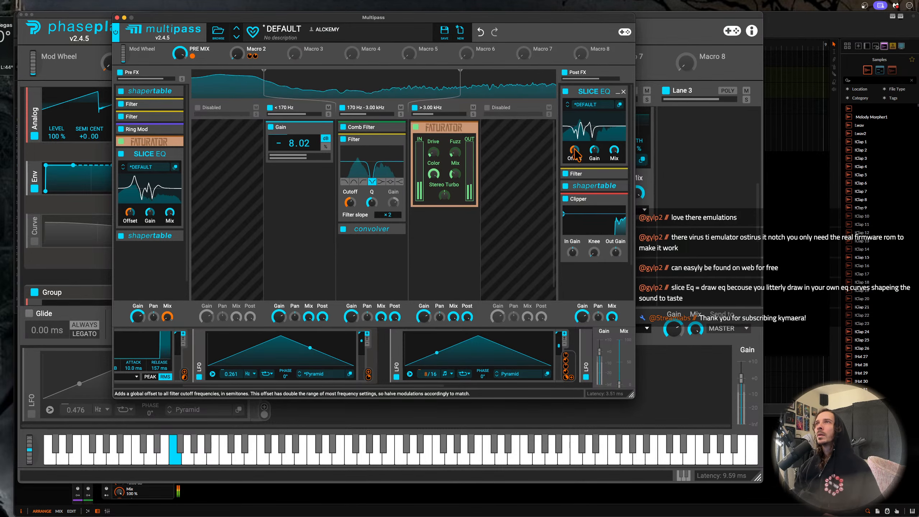
pyautogui.moveTo(575, 149); pyautogui.dragTo(575, 149)
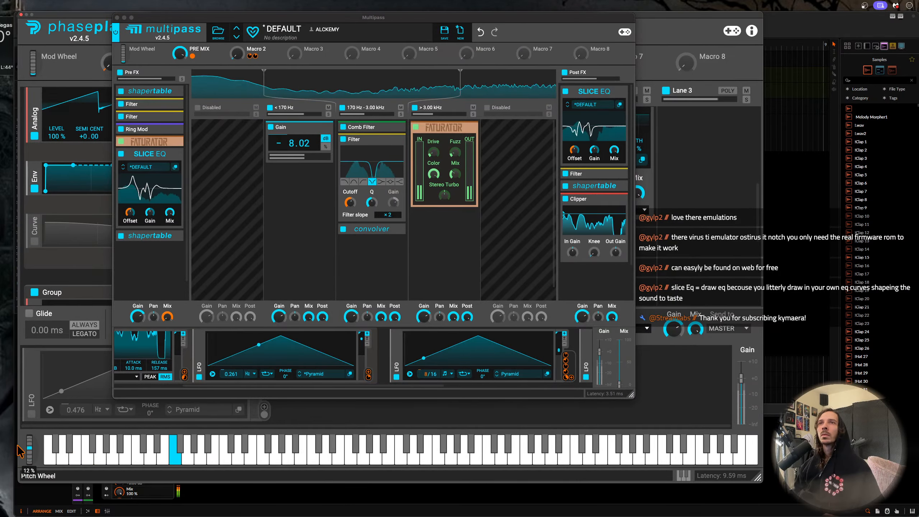
# - Set the Note Trigger of the 0.261 Hz LFO to never trigger from note on
pyautogui.click(267, 374)
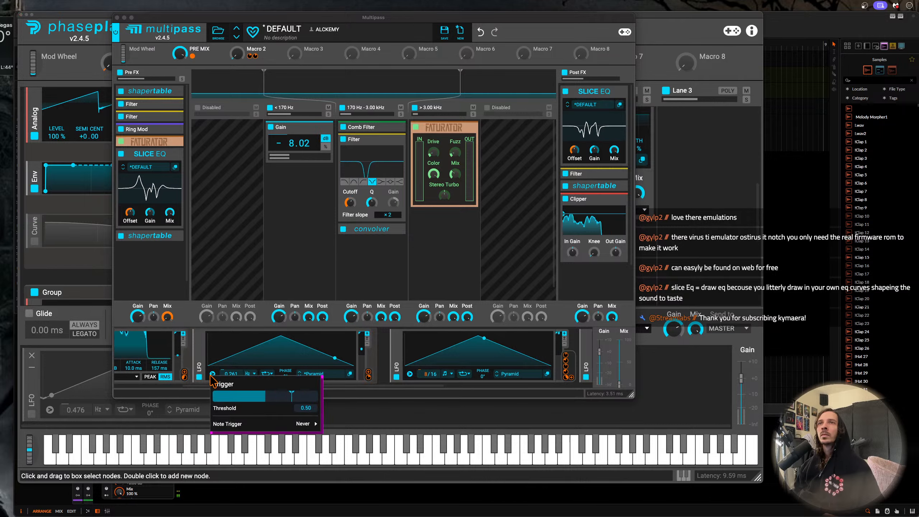
pyautogui.moveTo(304, 424)
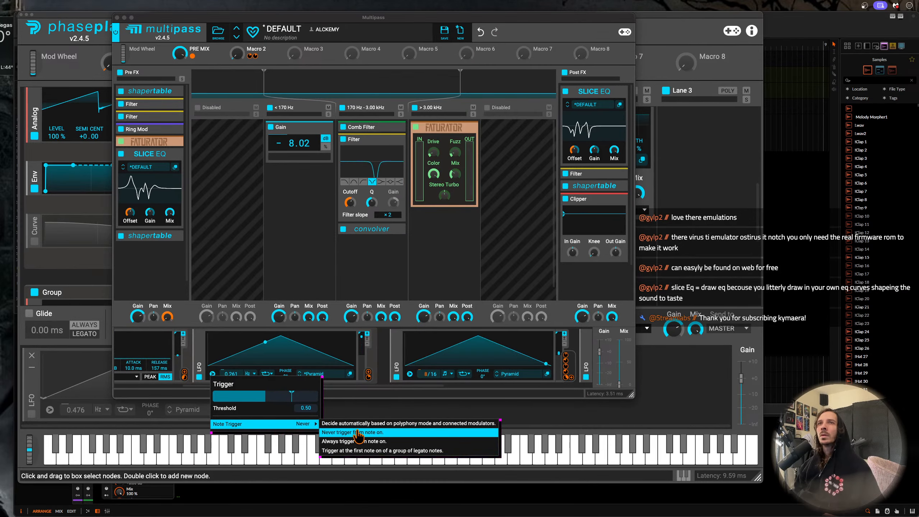
pyautogui.click(358, 432)
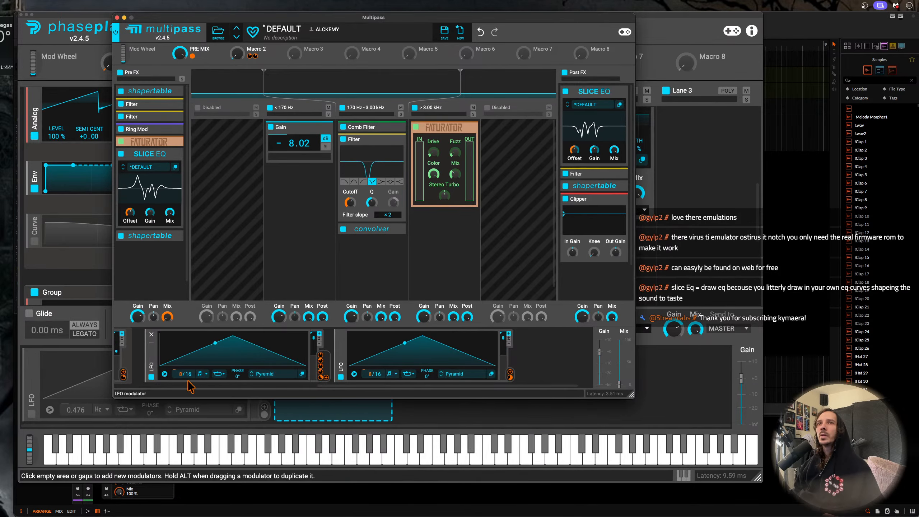
# - Set both 8/16 LFOs to always trigger from note on, and audition the result with the pitch wheel
pyautogui.click(165, 374)
pyautogui.moveTo(199, 423)
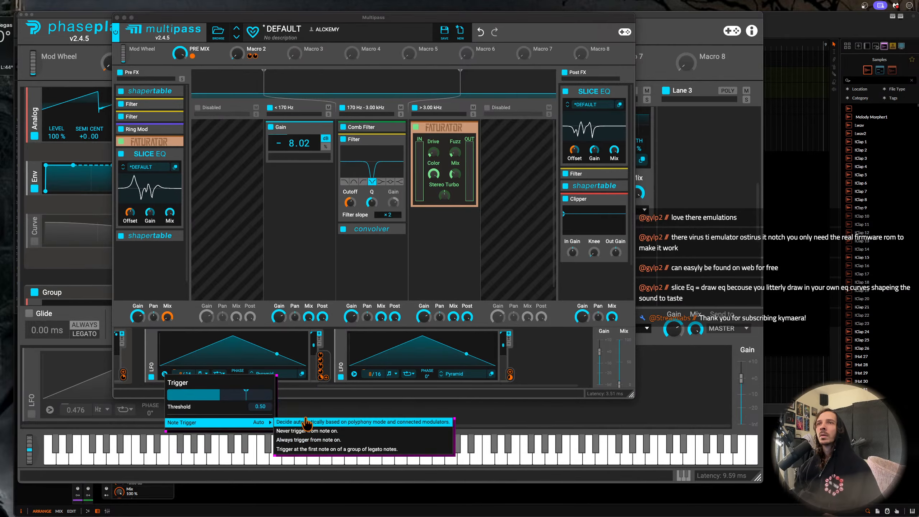
pyautogui.click(317, 440)
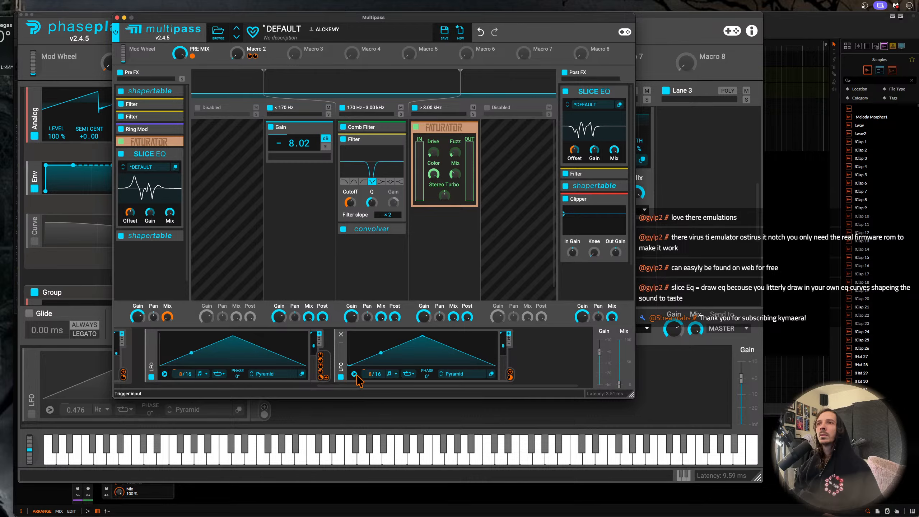
pyautogui.click(355, 375)
pyautogui.moveTo(401, 422)
pyautogui.click(505, 445)
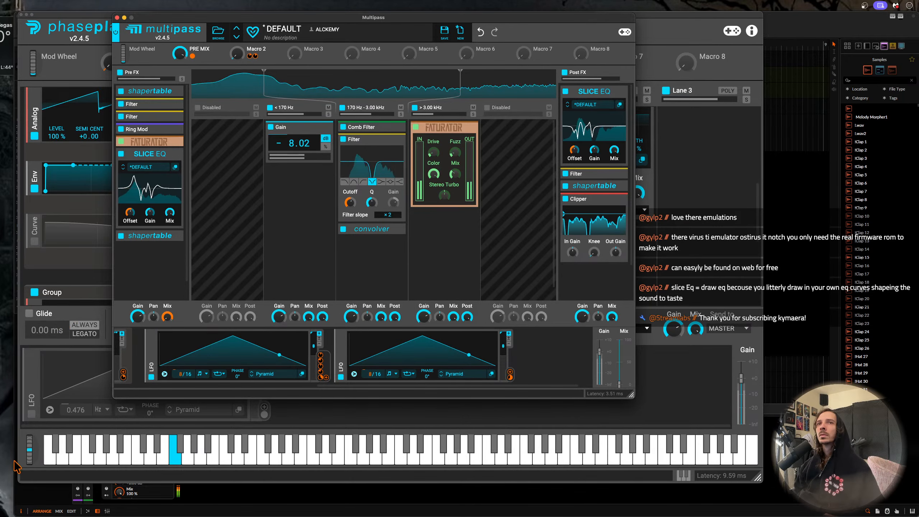
pyautogui.moveTo(29, 450); pyautogui.dragTo(21, 481)
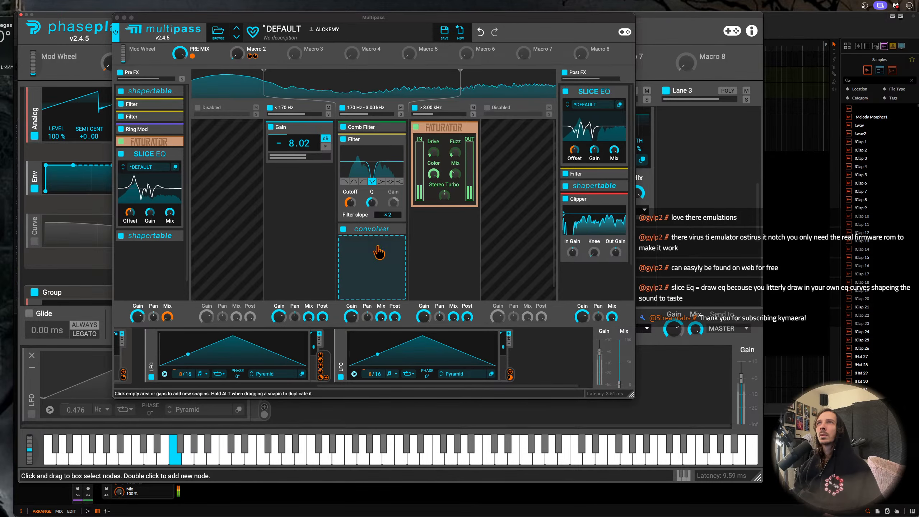
# - Expand the Convolver in the 170 Hz - 3.00 kHz band to check it, and close the Multipass editor
pyautogui.click(396, 230)
pyautogui.scroll(-2, 396, 231)
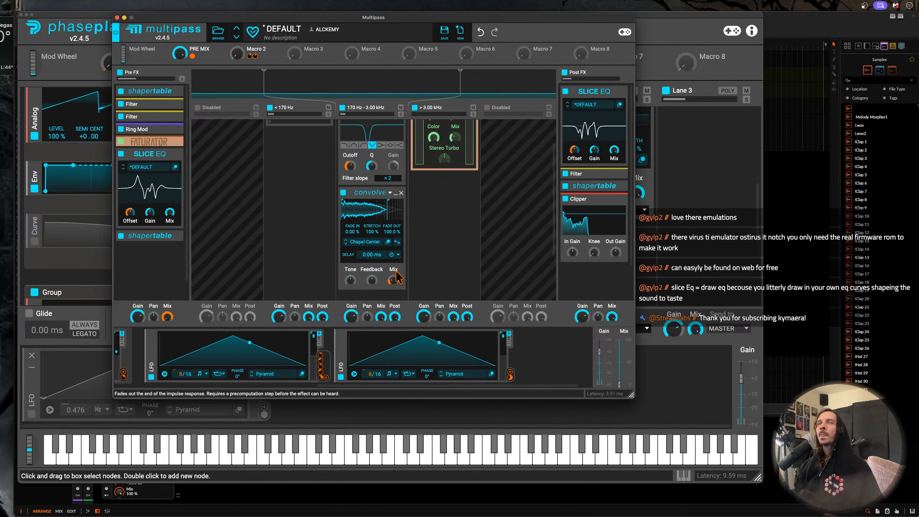
pyautogui.click(117, 18)
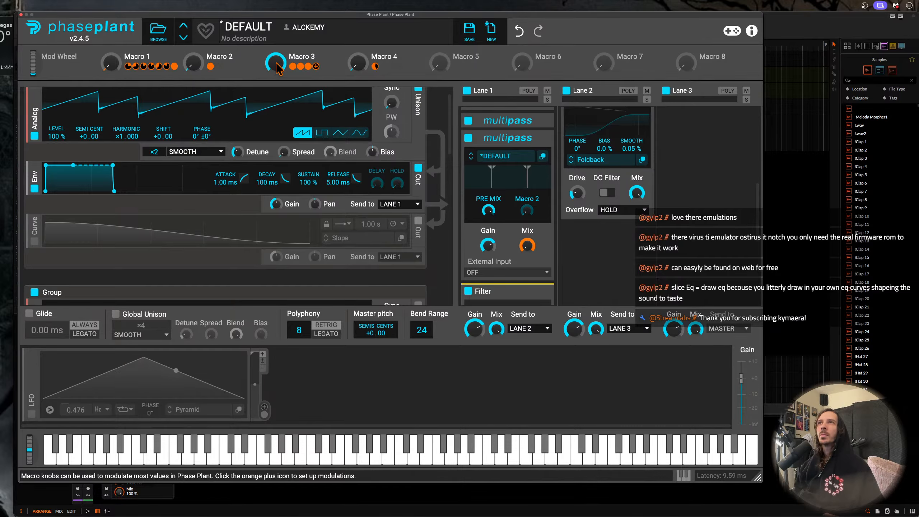
# - Lower Macro 3 to its minimum and assign it to slightly raise the Threshold macro of the Lane 2 Multipass
pyautogui.moveTo(112, 64); pyautogui.dragTo(112, 33)
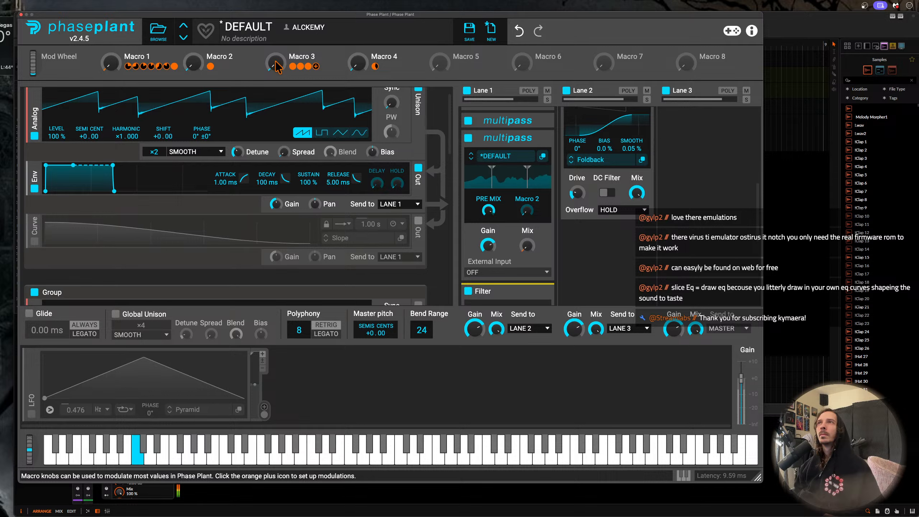
pyautogui.moveTo(475, 118)
pyautogui.scroll(5, 572, 173)
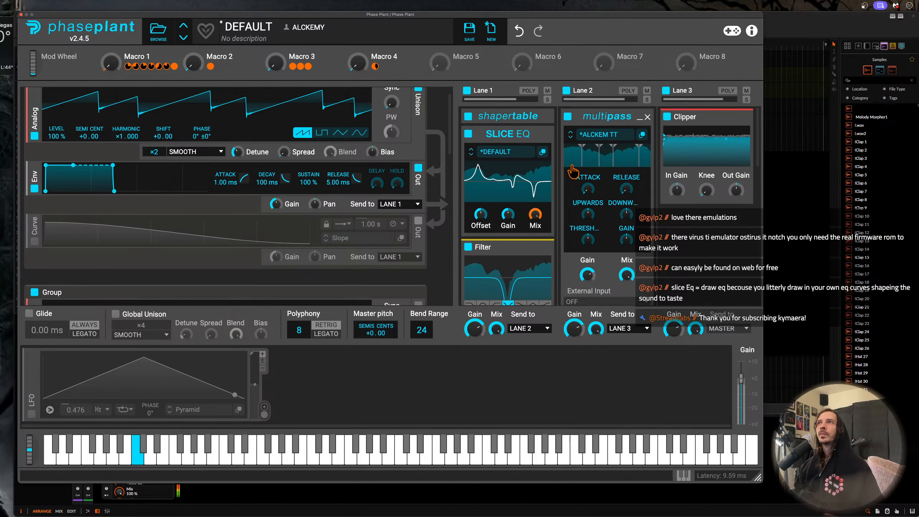
pyautogui.click(316, 67)
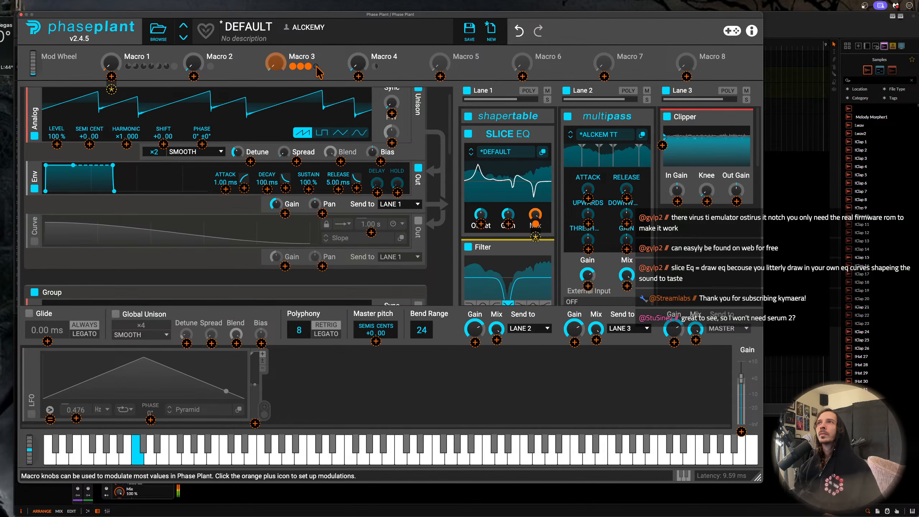
pyautogui.click(588, 249)
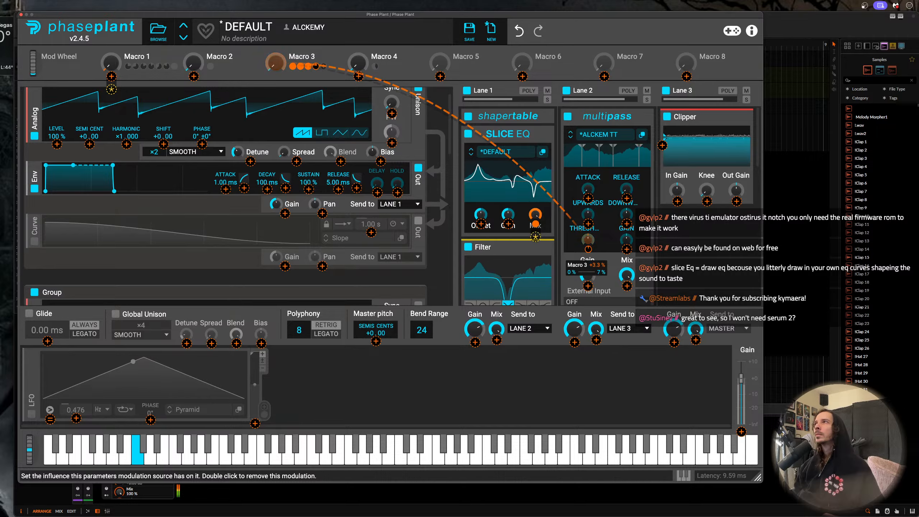
pyautogui.moveTo(588, 249); pyautogui.dragTo(589, 247)
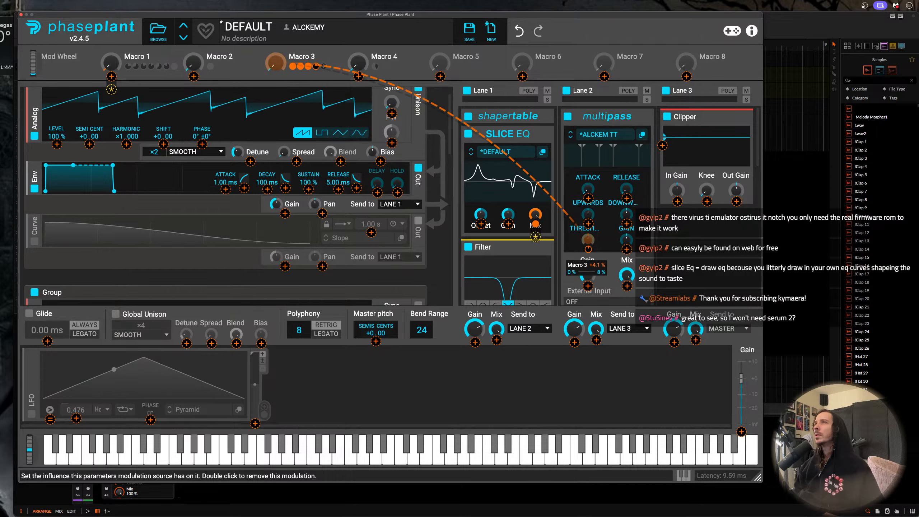
pyautogui.moveTo(589, 249); pyautogui.dragTo(588, 246)
pyautogui.click(607, 264)
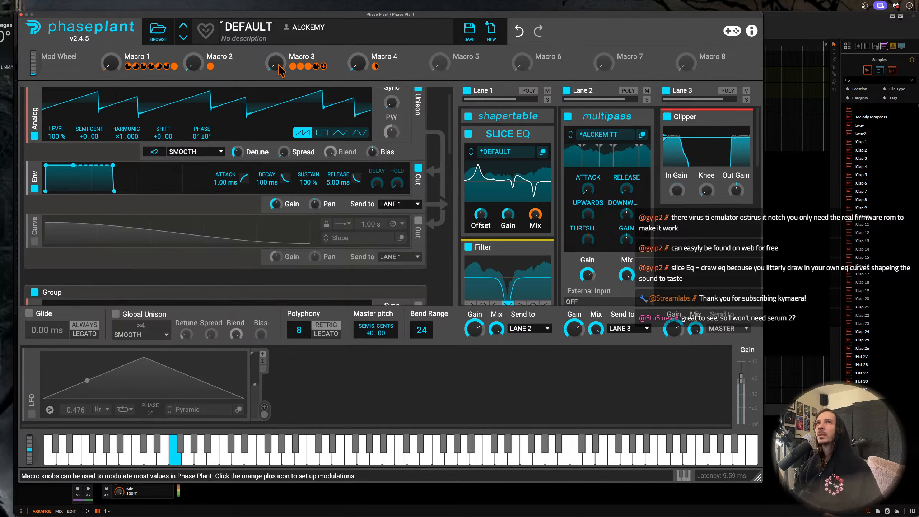
# - Raise Macro 3 to its maximum and increase its modulation of the Lane 2 Multipass Threshold to about +11 %
pyautogui.moveTo(275, 62); pyautogui.dragTo(276, 109)
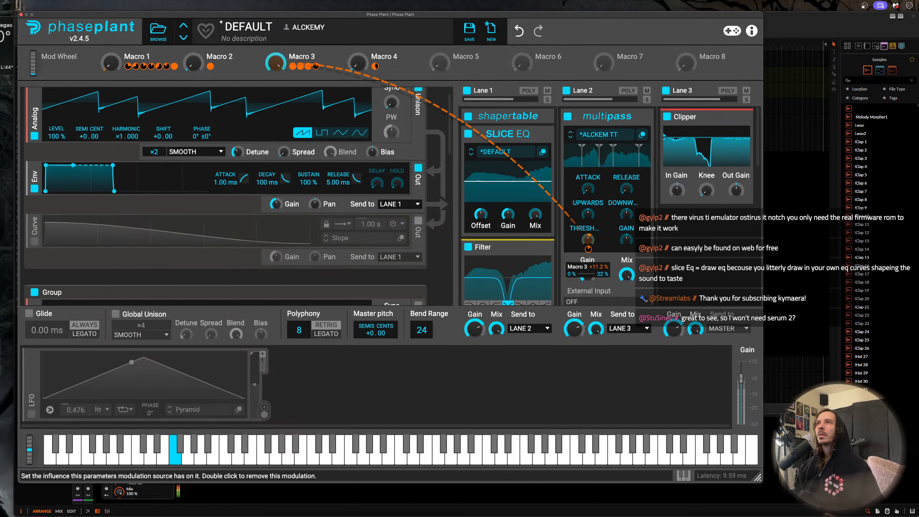
pyautogui.moveTo(588, 249); pyautogui.dragTo(588, 253)
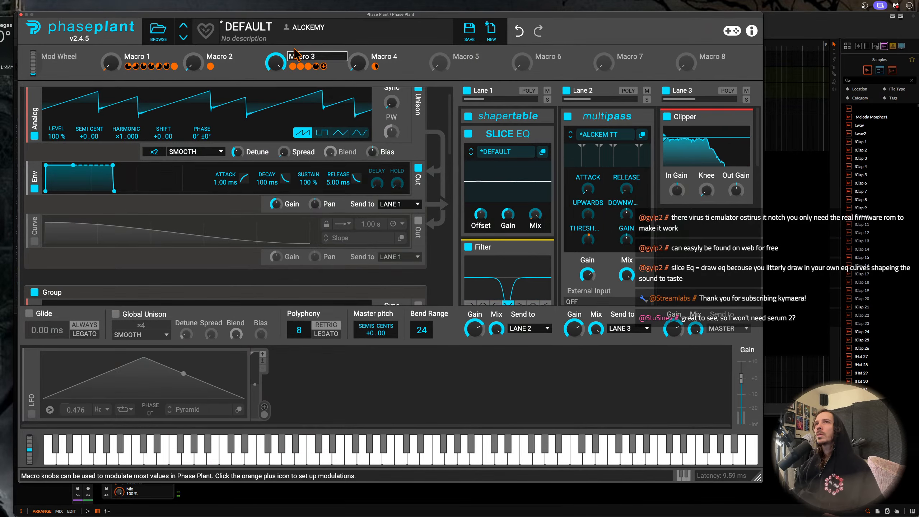
pyautogui.doubleClick(300, 57)
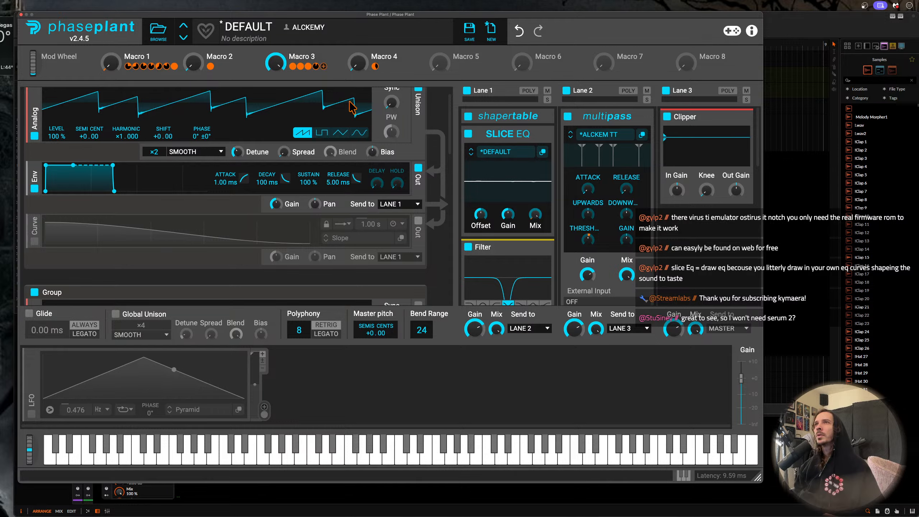
pyautogui.scroll(-10, 487, 180)
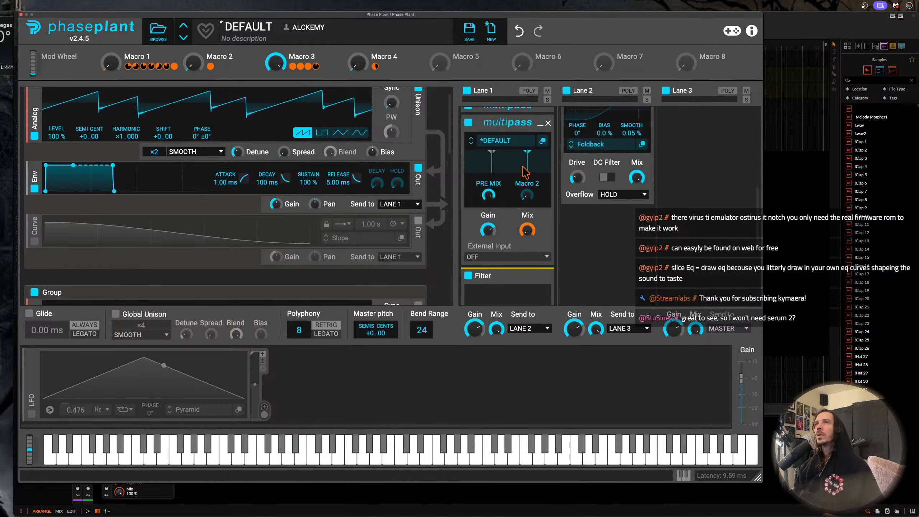
pyautogui.scroll(5, 525, 173)
pyautogui.moveTo(590, 242); pyautogui.dragTo(591, 252)
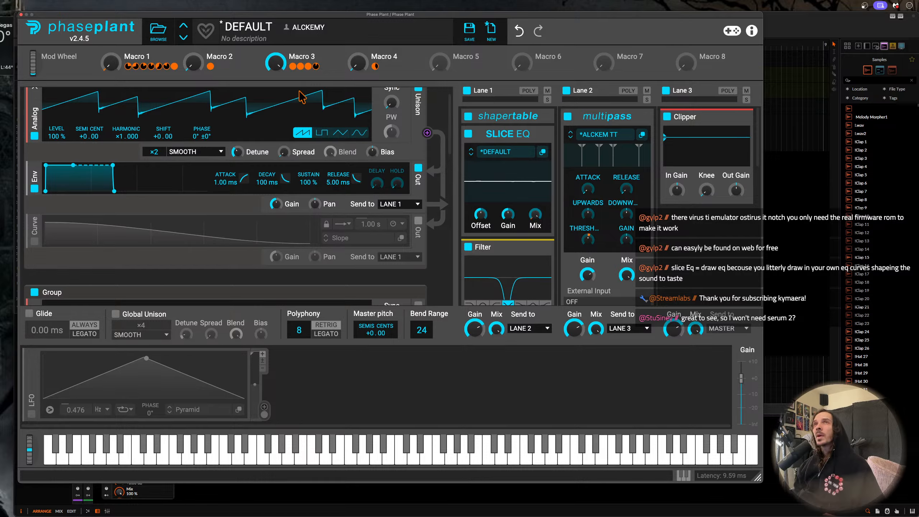
# - Sweep Macro 3 between 100 % and 0 % to audition the new Threshold modulation, ending at 0 %
pyautogui.moveTo(277, 64); pyautogui.dragTo(277, 84)
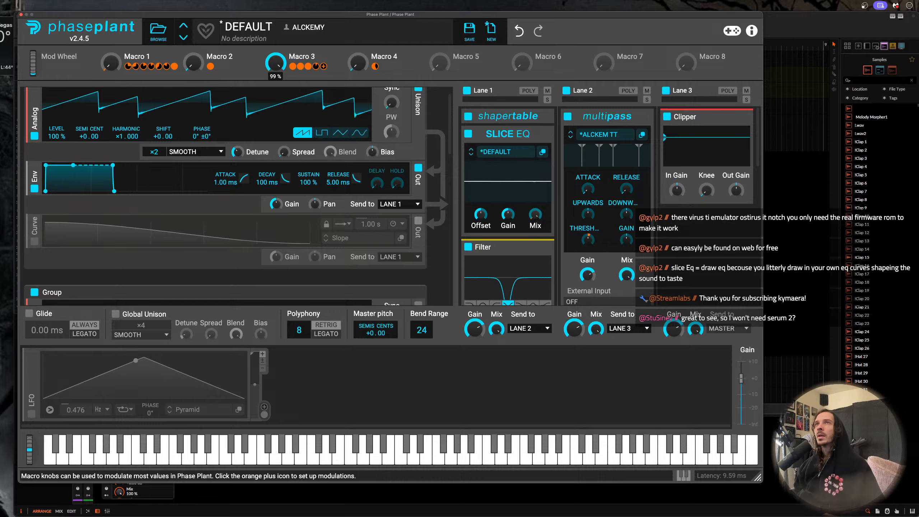
pyautogui.moveTo(275, 64); pyautogui.dragTo(276, 124)
pyautogui.moveTo(276, 64); pyautogui.dragTo(276, 7)
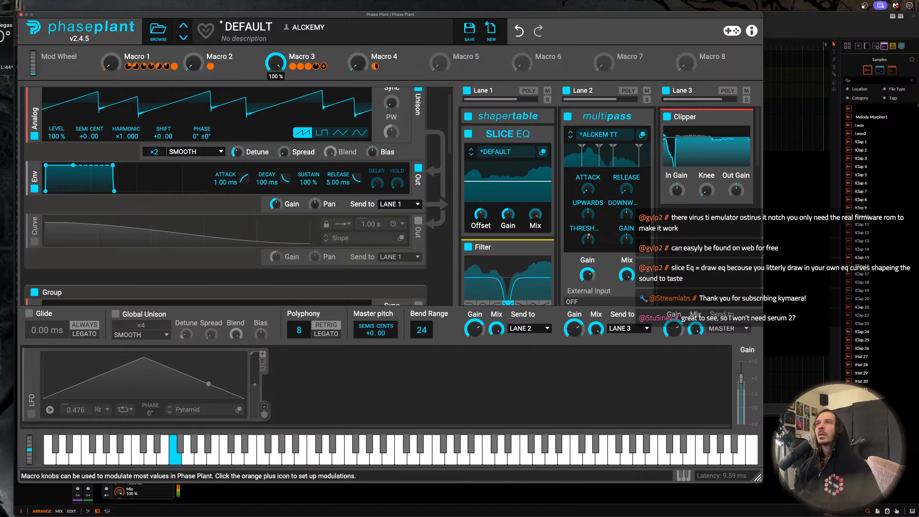
pyautogui.moveTo(276, 63); pyautogui.dragTo(276, 123)
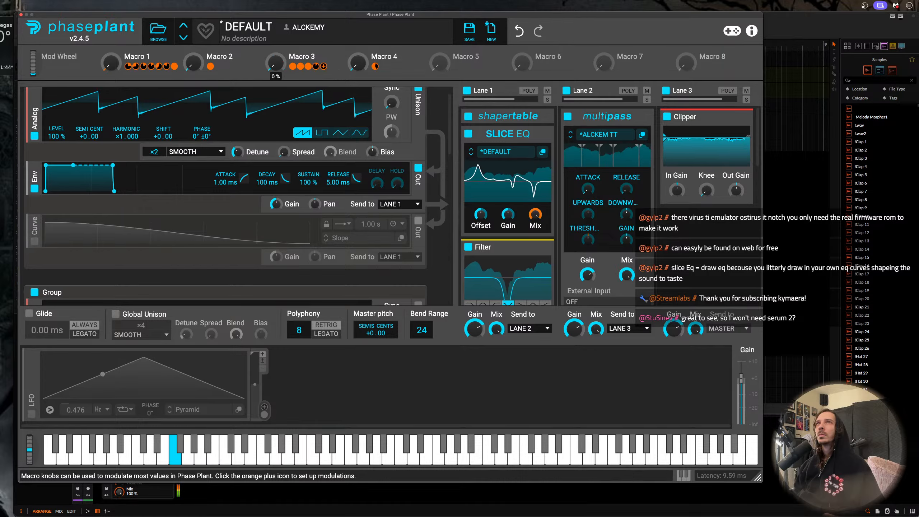
# - Move the master limiter's Pro-L window aside so that the Phase Plant macros and Lane 1 remain accessible
pyautogui.click(271, 64)
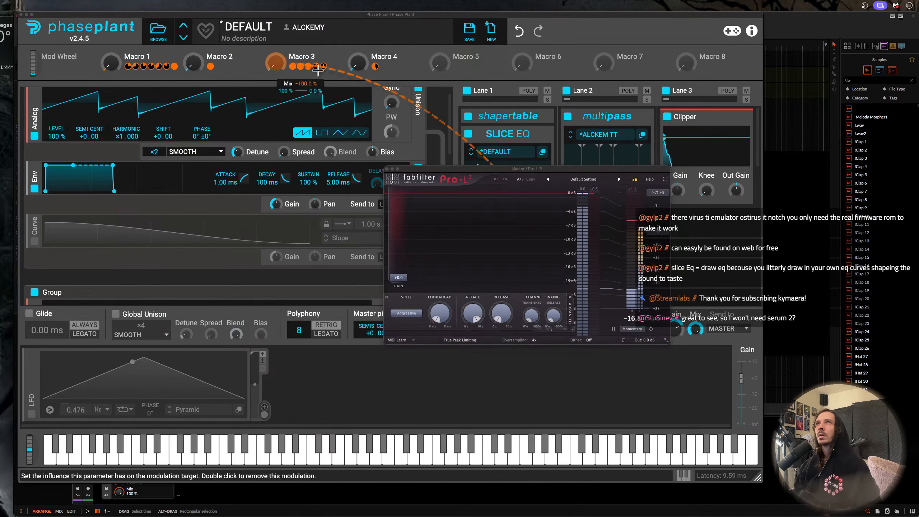
pyautogui.moveTo(507, 167); pyautogui.dragTo(674, 164)
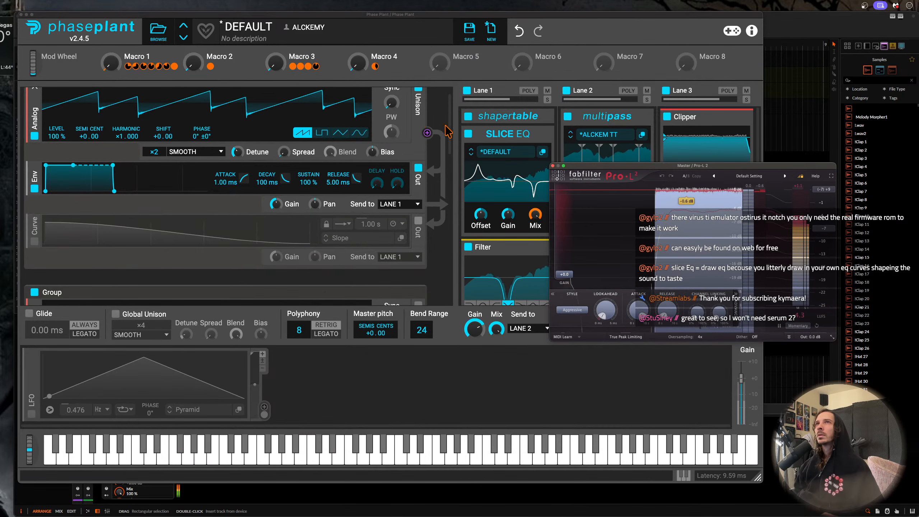
# - Audition the bass by sweeping Macro 3 and Macro 1 and bending the pitch wheel while reviewing the generator chain
pyautogui.doubleClick(295, 56)
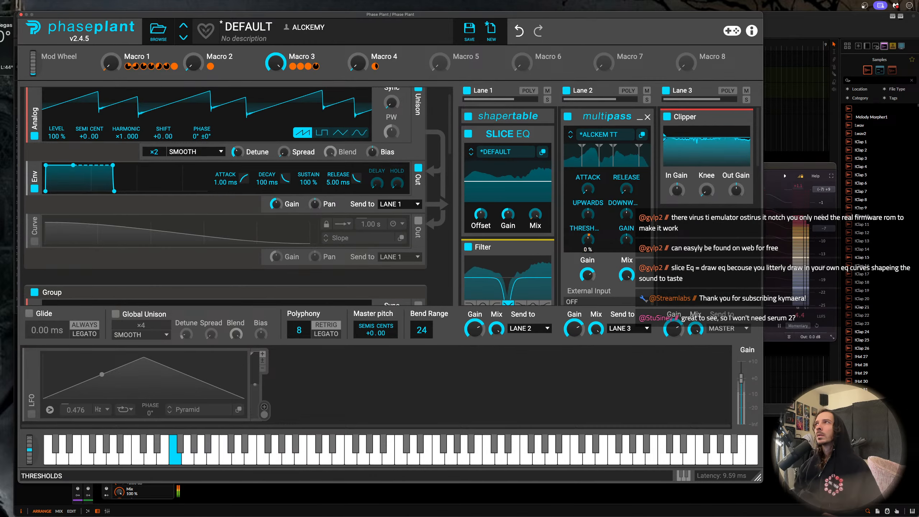
pyautogui.moveTo(588, 240); pyautogui.dragTo(588, 238)
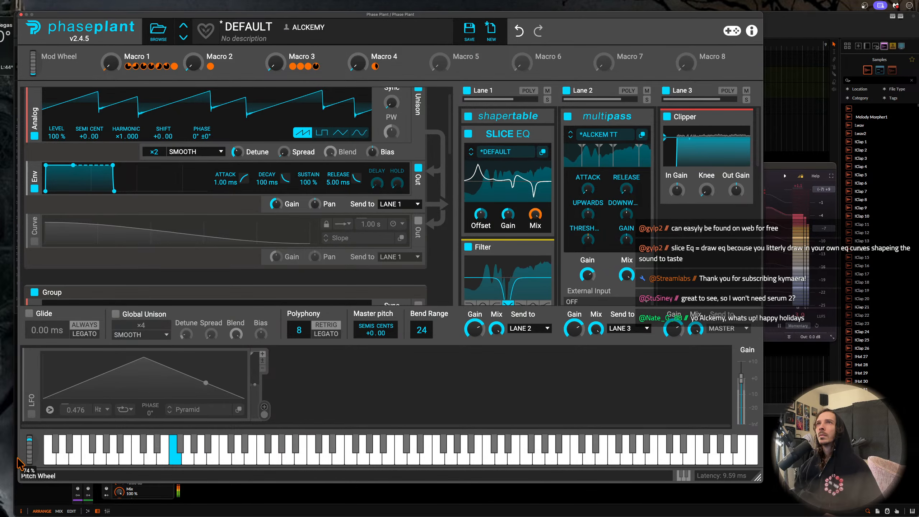
pyautogui.scroll(10, 71, 235)
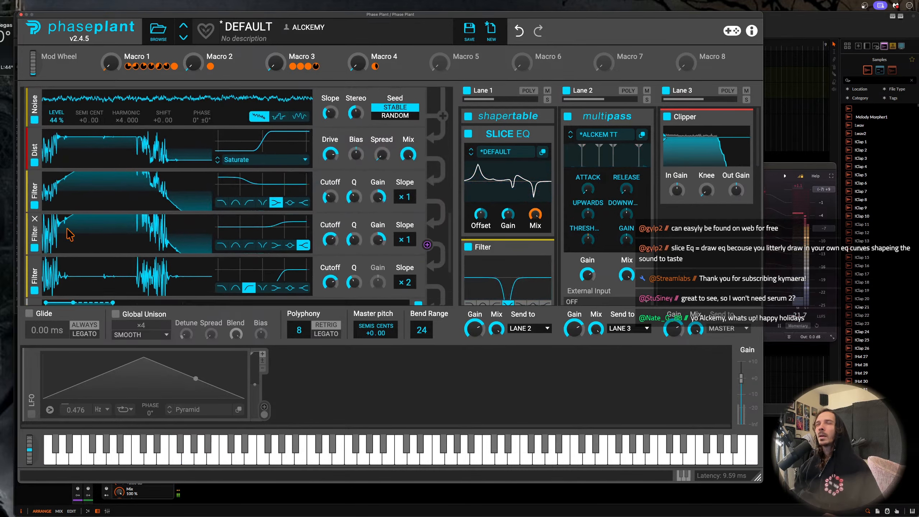
pyautogui.scroll(-1, 70, 235)
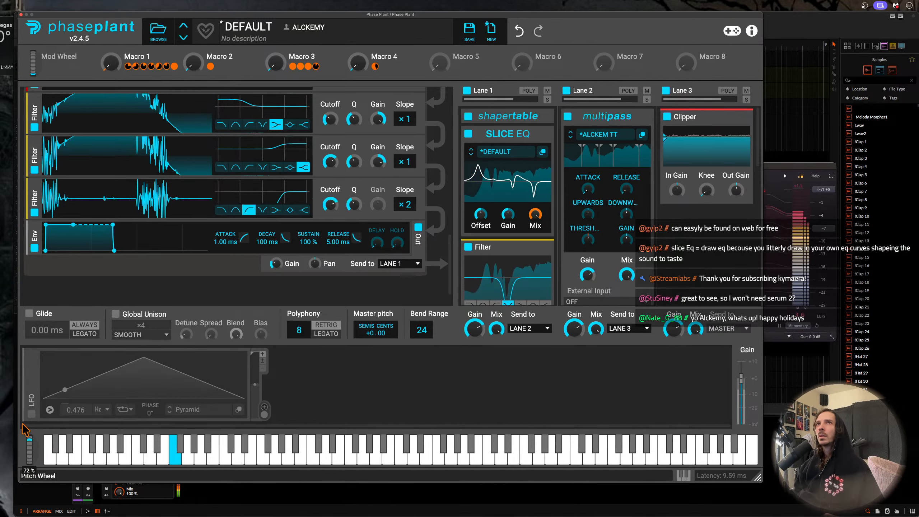
pyautogui.moveTo(23, 424); pyautogui.dragTo(22, 423)
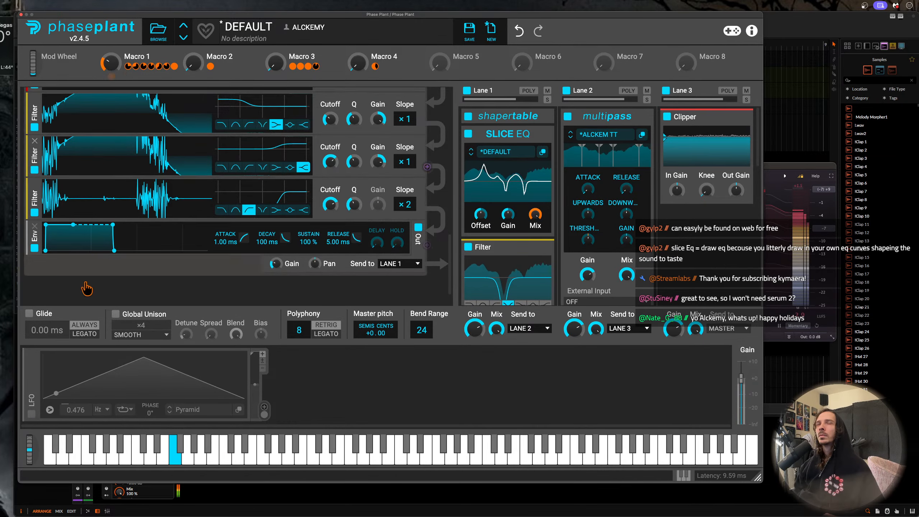
pyautogui.moveTo(28, 450); pyautogui.dragTo(23, 429)
pyautogui.moveTo(111, 65)
pyautogui.mouseDown()
pyautogui.moveTo(112, 40)
pyautogui.moveTo(111, 69)
pyautogui.mouseUp()
# - Open Lane 1's Slice EQ and move its high shelf down in frequency and up to a slight boost beside the upper-mid bell
pyautogui.click(543, 152)
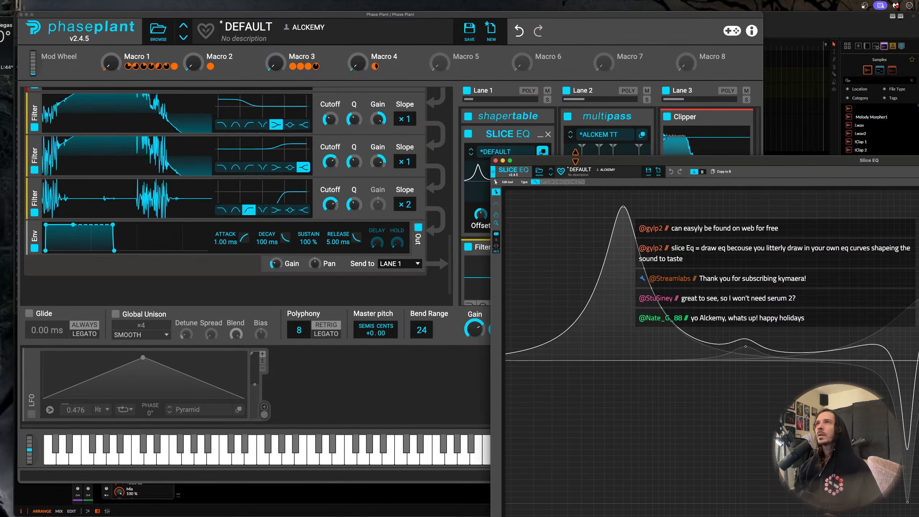
pyautogui.moveTo(696, 188); pyautogui.dragTo(200, 50)
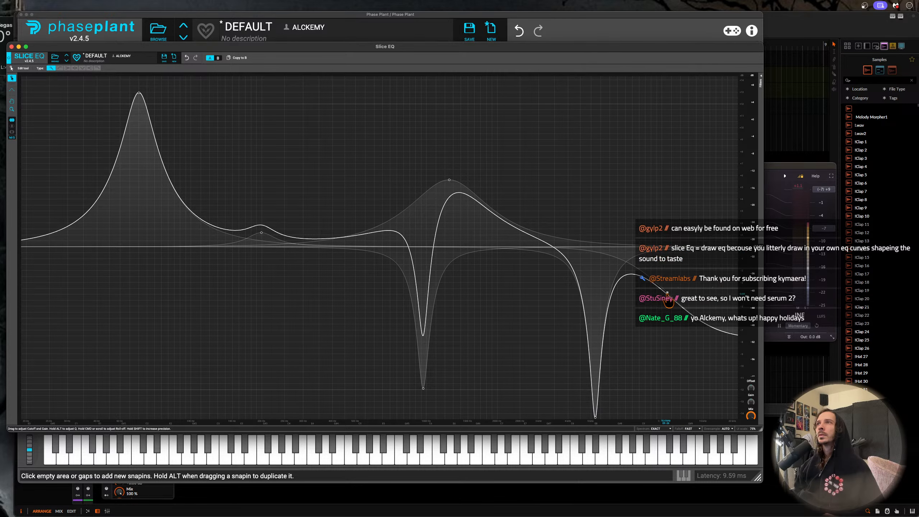
pyautogui.moveTo(656, 238); pyautogui.dragTo(497, 222)
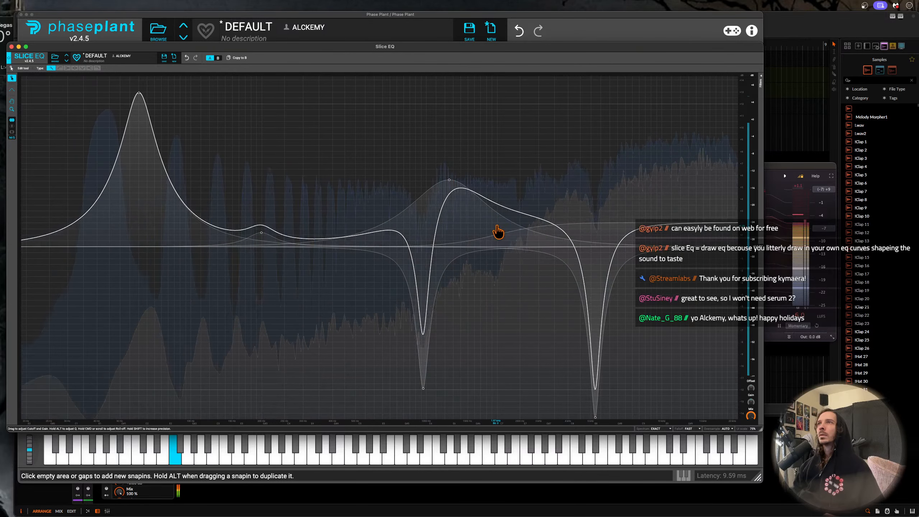
# - Assign Macro 1 to the high shelf's Gain in the Slice EQ filter list, set the modulation amount and close the Slice EQ
pyautogui.click(763, 81)
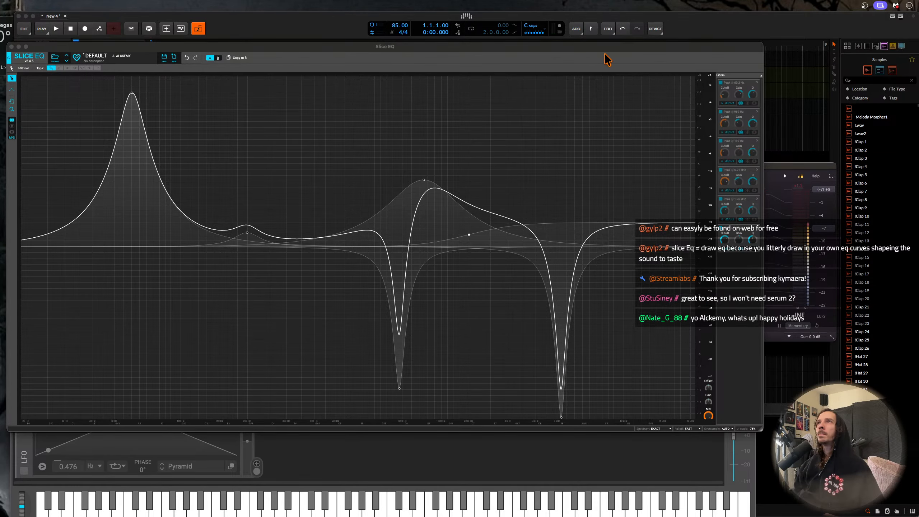
pyautogui.moveTo(605, 56); pyautogui.dragTo(606, 155)
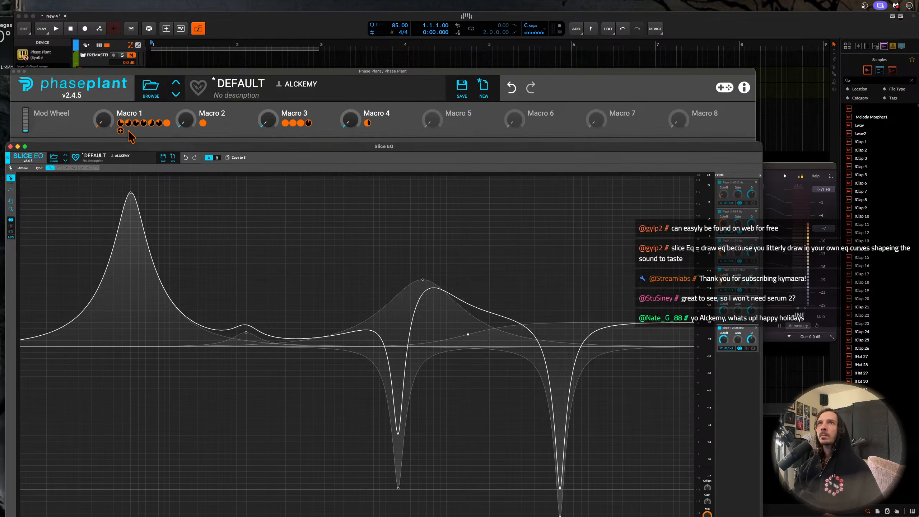
pyautogui.moveTo(121, 130); pyautogui.dragTo(737, 350)
pyautogui.moveTo(737, 347); pyautogui.dragTo(738, 332)
pyautogui.click(10, 146)
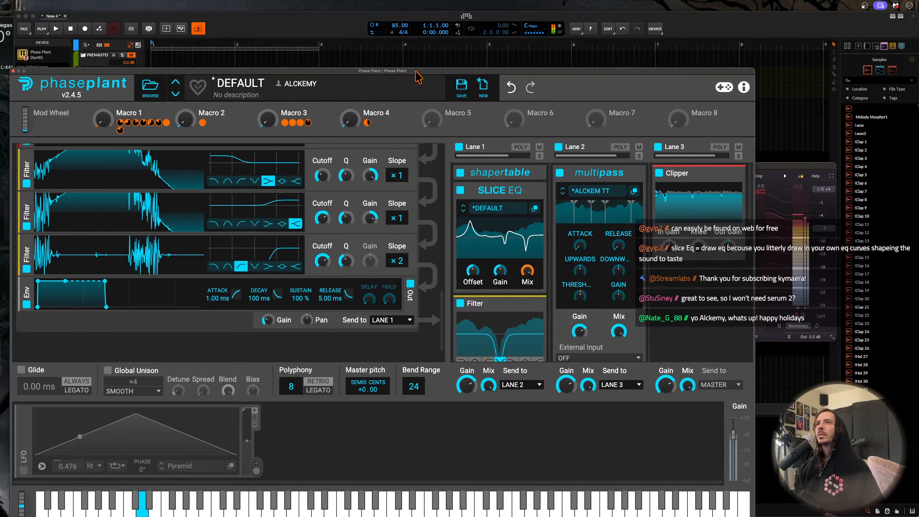
# - Set the synth's polyphony to 1 voice in Legato mode
pyautogui.moveTo(416, 72); pyautogui.dragTo(443, 27)
pyautogui.moveTo(315, 340); pyautogui.dragTo(315, 364)
pyautogui.click(344, 345)
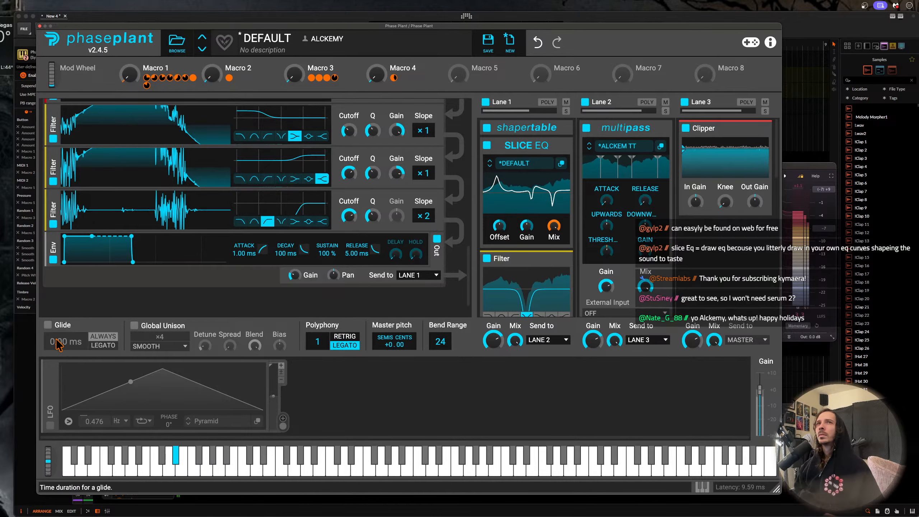
# - Enable Glide with a time of 147 ms for legato notes only and audition it with Macro 1
pyautogui.click(48, 325)
pyautogui.moveTo(59, 342); pyautogui.dragTo(59, 315)
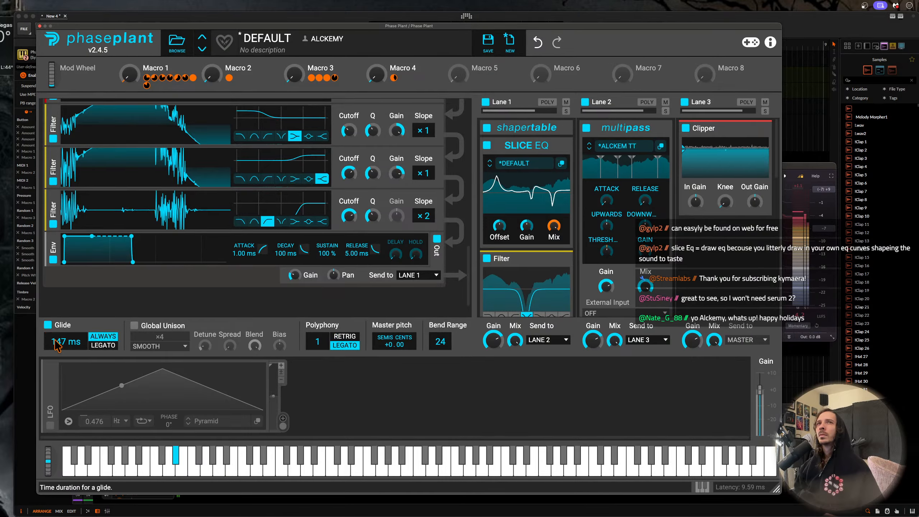
pyautogui.click(102, 345)
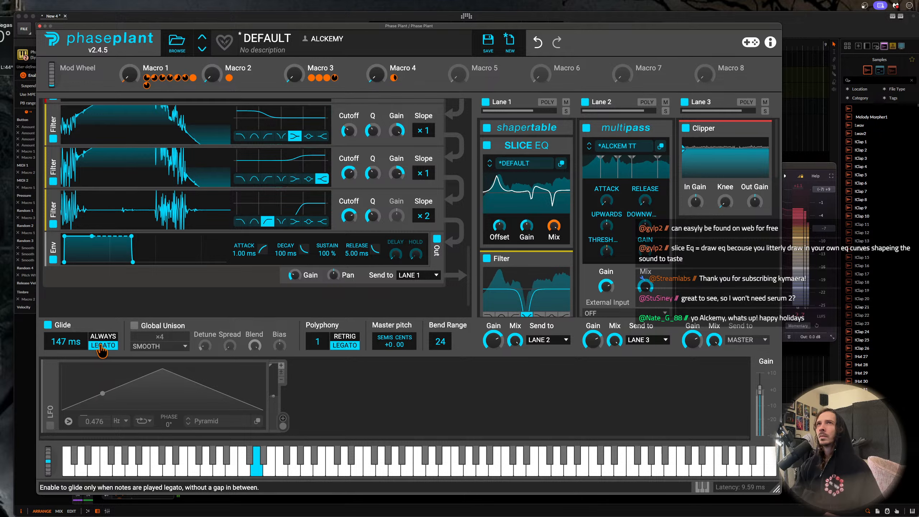
pyautogui.moveTo(130, 75)
pyautogui.mouseDown()
pyautogui.moveTo(130, 54)
pyautogui.moveTo(128, 78)
pyautogui.mouseUp()
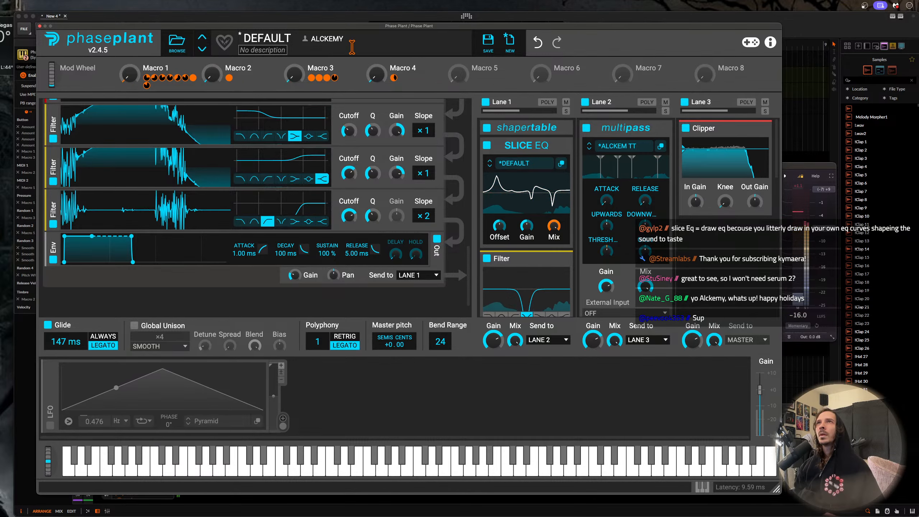
# - Raise Macro 2 and Macro 1 to their maximum and audition the bass with a pitch-wheel bend
pyautogui.moveTo(347, 26); pyautogui.dragTo(326, 18)
pyautogui.doubleClick(305, 60)
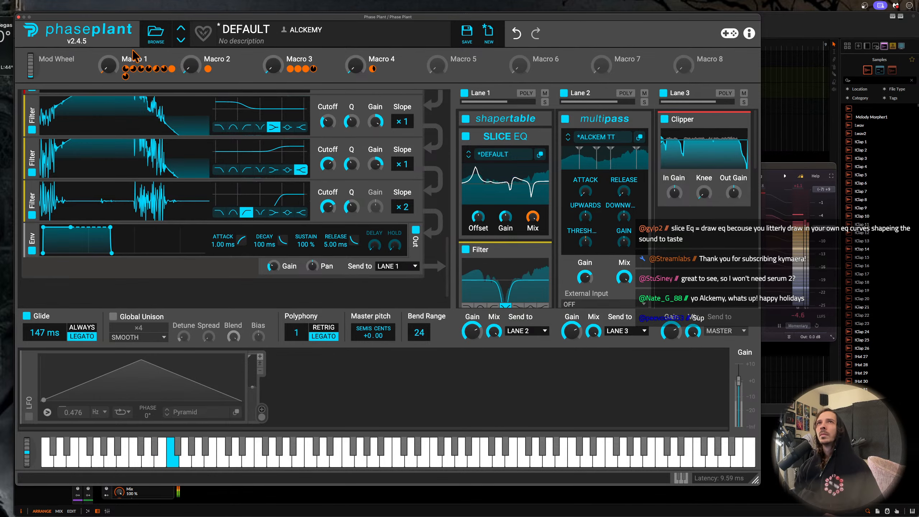
pyautogui.moveTo(110, 64)
pyautogui.mouseDown()
pyautogui.moveTo(110, 18)
pyautogui.moveTo(111, 64)
pyautogui.mouseUp()
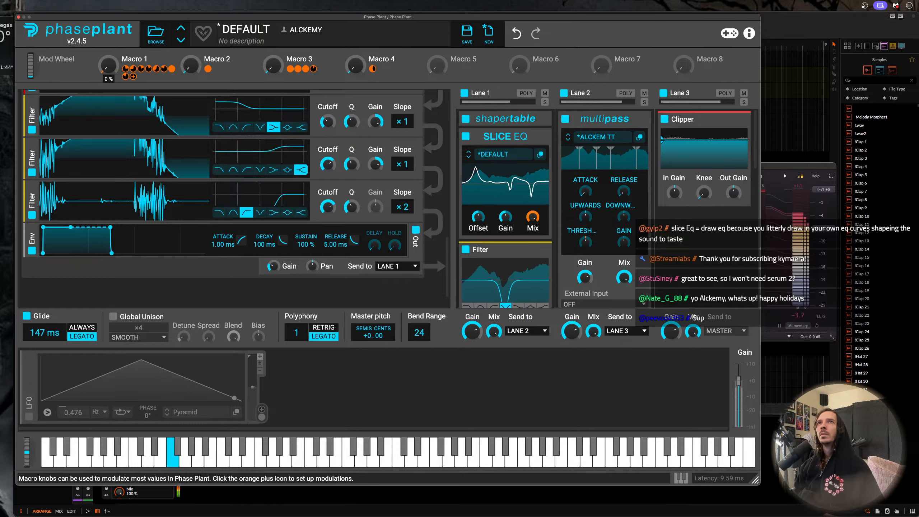
pyautogui.moveTo(192, 65); pyautogui.dragTo(192, 19)
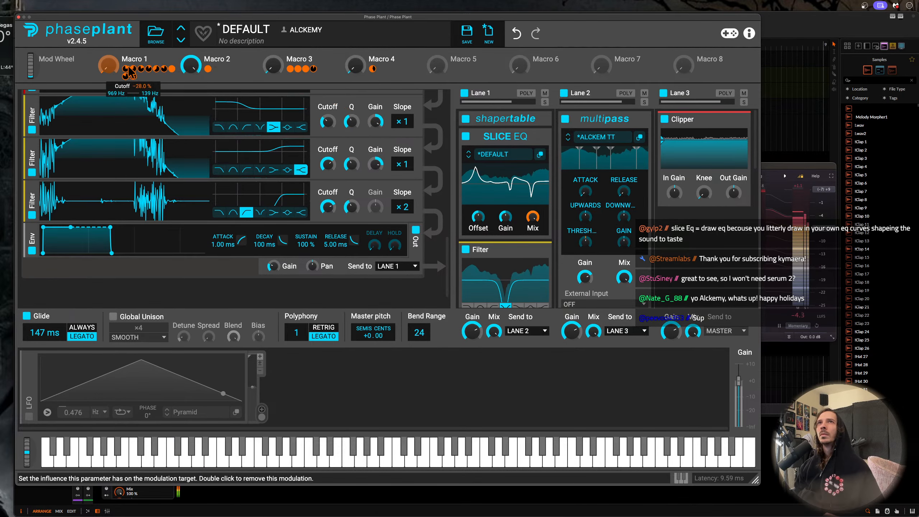
pyautogui.moveTo(109, 64); pyautogui.dragTo(108, 18)
pyautogui.moveTo(27, 453); pyautogui.dragTo(8, 472)
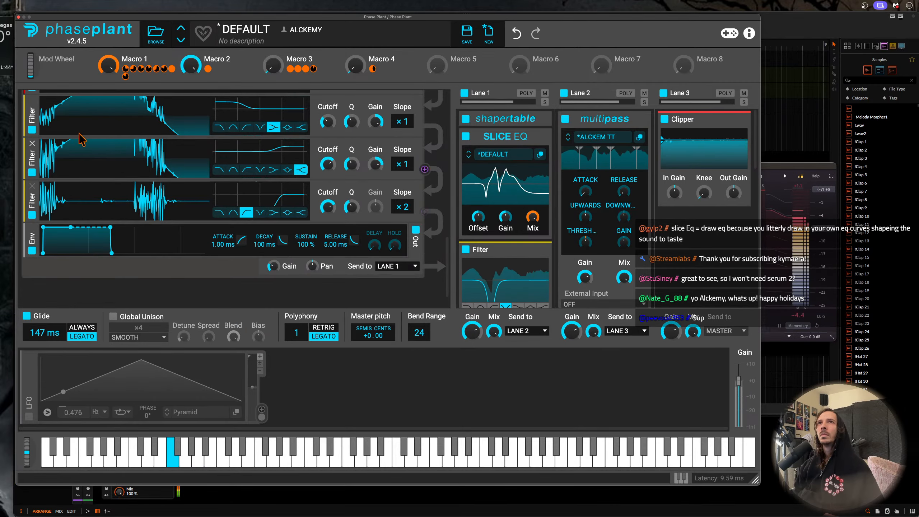
# - Reset Macro 1, enable the Pyramid LFO modulator to move it and audition the bass with a pitch bend
pyautogui.doubleClick(109, 66)
pyautogui.click(29, 417)
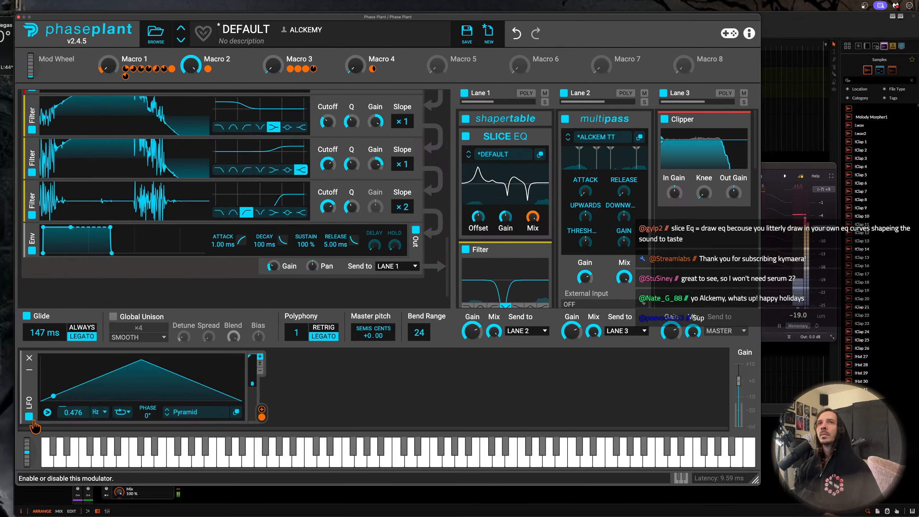
pyautogui.moveTo(26, 453)
pyautogui.mouseDown()
pyautogui.moveTo(11, 436)
pyautogui.moveTo(11, 493)
pyautogui.moveTo(0, 422)
pyautogui.moveTo(27, 449)
pyautogui.mouseUp()
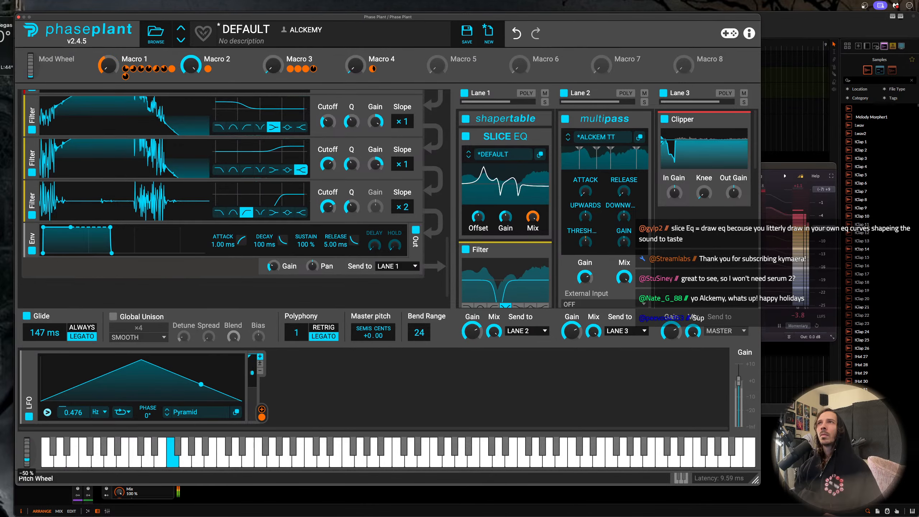
# - Open Lane 2's Multipass, audition the soloed band below 80.8 Hz with pitch bends and turn its solo off
pyautogui.click(640, 137)
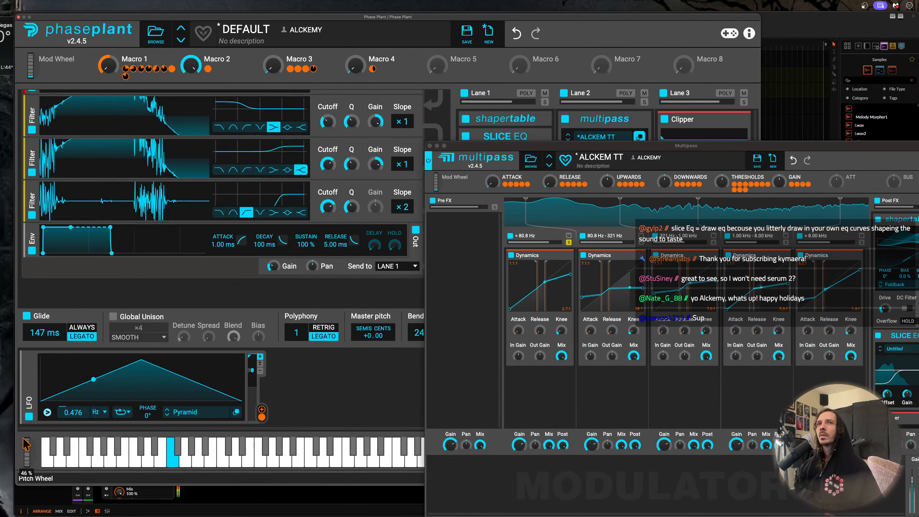
pyautogui.moveTo(29, 451); pyautogui.dragTo(23, 435)
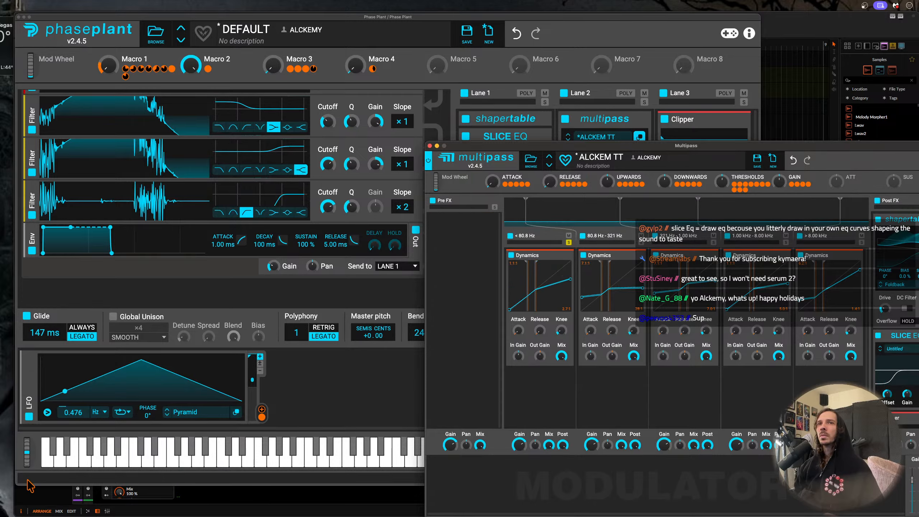
pyautogui.moveTo(27, 451); pyautogui.dragTo(25, 427)
pyautogui.click(567, 245)
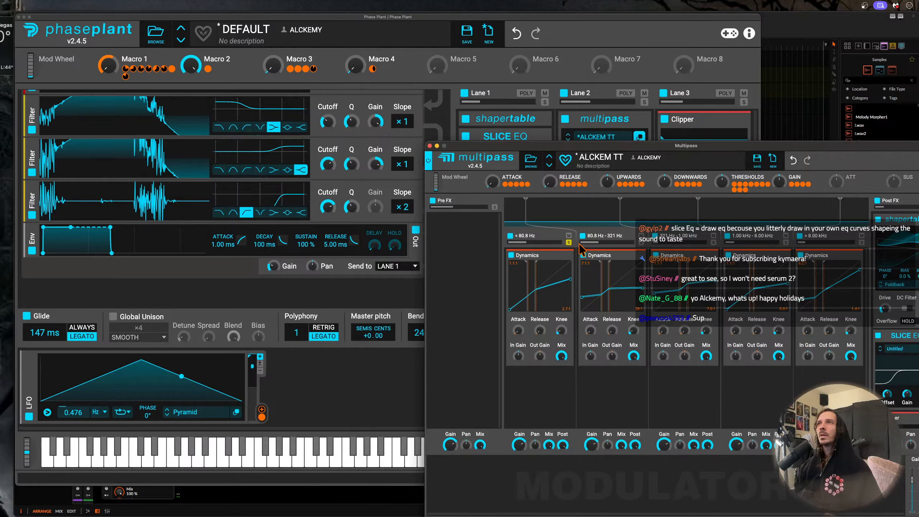
pyautogui.click(569, 243)
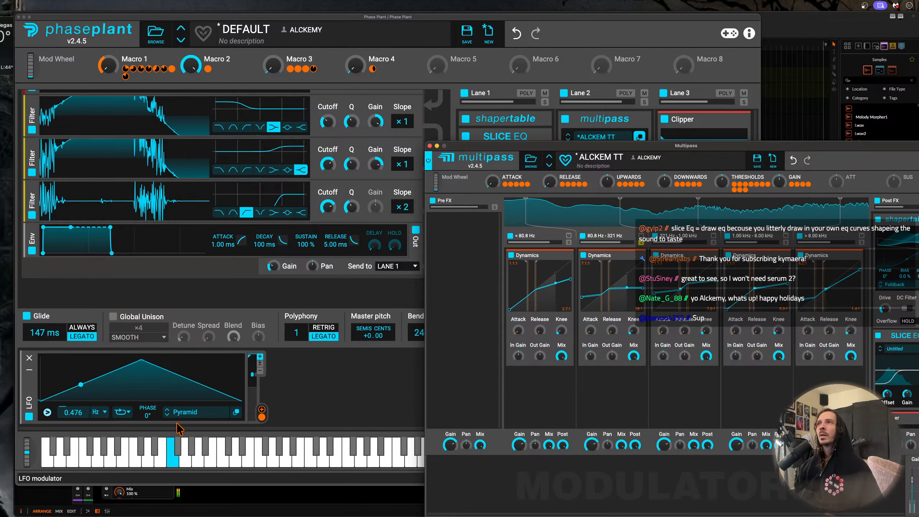
# - Shift the lower threshold of the 80.8–321 Hz band's Dynamics slightly down, audition the change and close the Multipass
pyautogui.moveTo(27, 451); pyautogui.dragTo(29, 436)
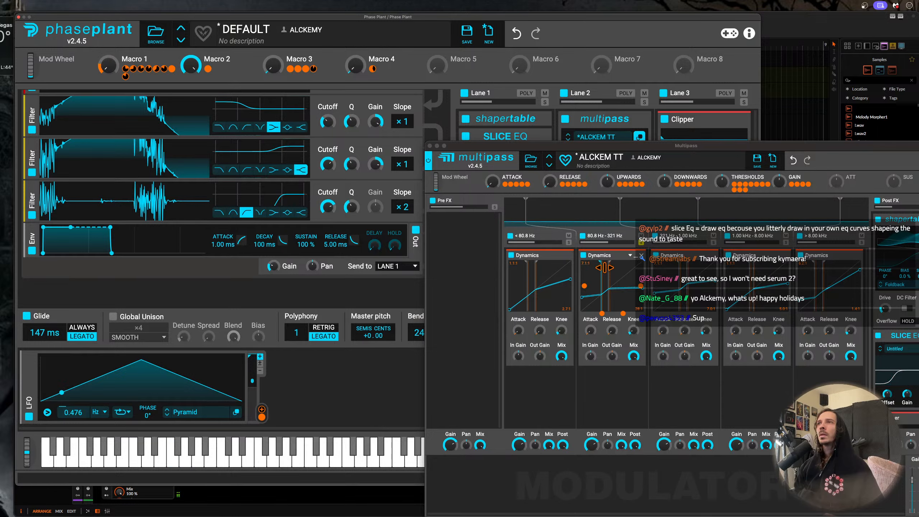
pyautogui.moveTo(604, 268); pyautogui.dragTo(600, 268)
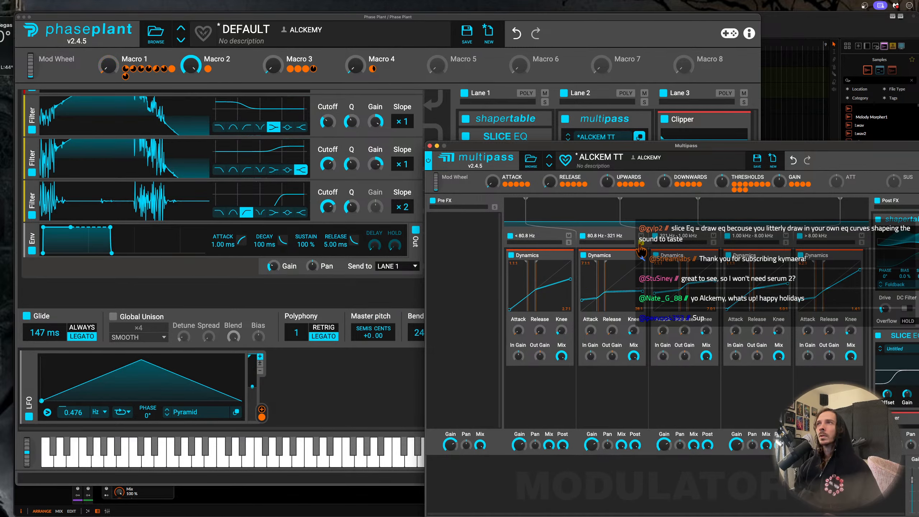
pyautogui.moveTo(26, 458); pyautogui.dragTo(5, 450)
pyautogui.scroll(2, 170, 192)
pyautogui.scroll(-5, 170, 192)
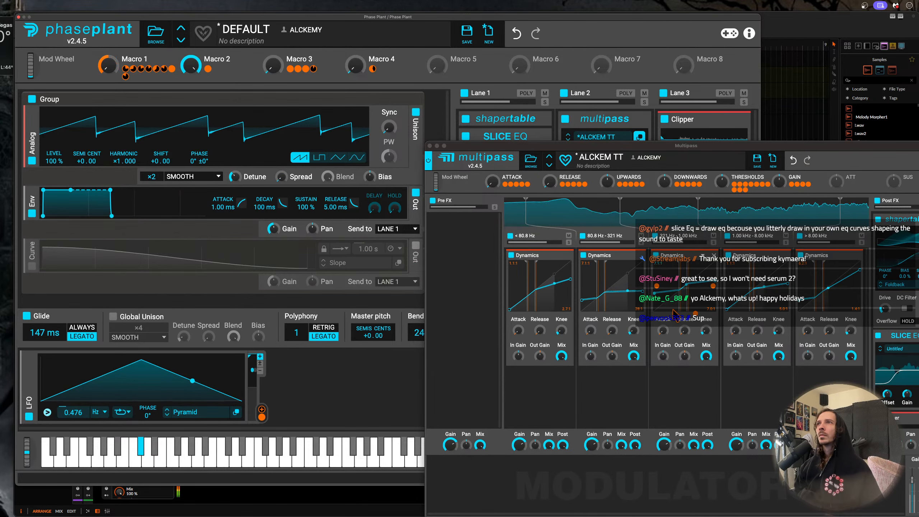
pyautogui.click(430, 146)
# - Set the Pyramid LFO's rate to 0.379 Hz and switch the LFO modulator off
pyautogui.moveTo(73, 413); pyautogui.dragTo(73, 419)
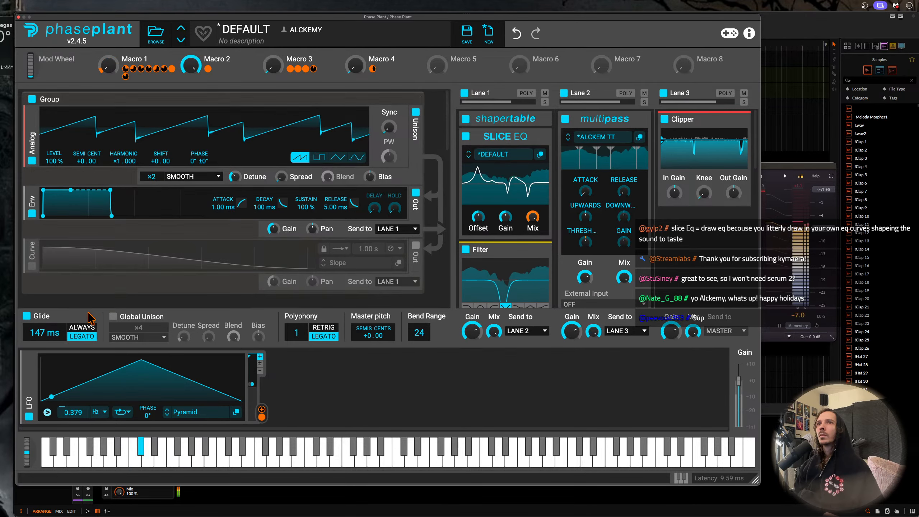
pyautogui.click(29, 418)
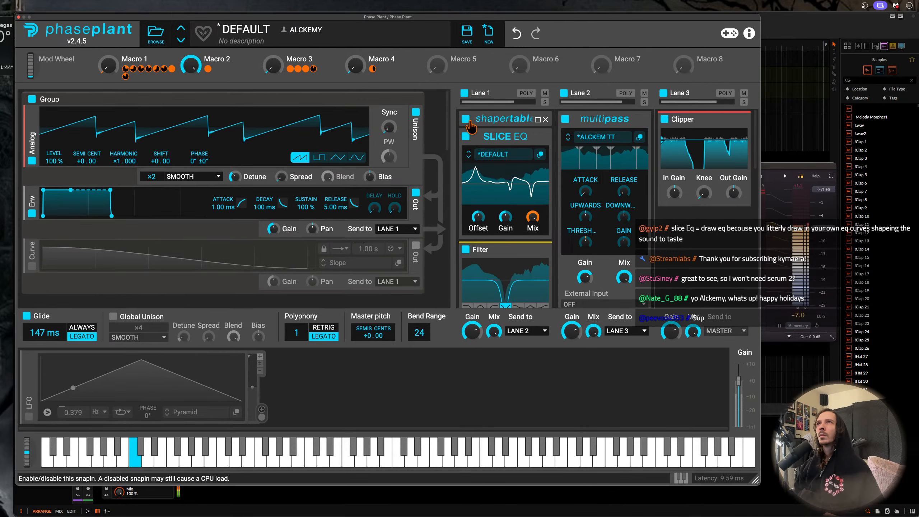
# - Minimize Lane 1's Slice EQ, Filter and Multipass snapins and open the list of insertable modules above the Curve output
pyautogui.click(539, 136)
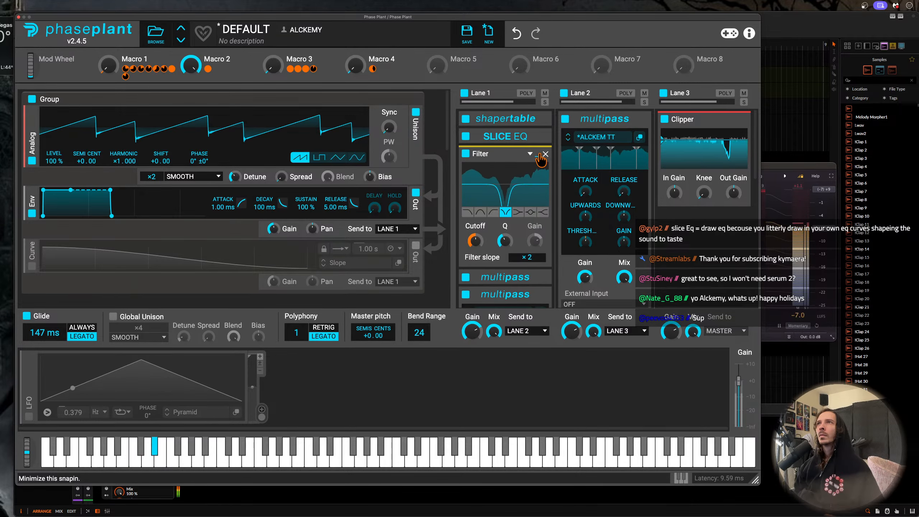
pyautogui.click(538, 155)
pyautogui.click(538, 188)
pyautogui.click(539, 206)
pyautogui.scroll(-2, 539, 218)
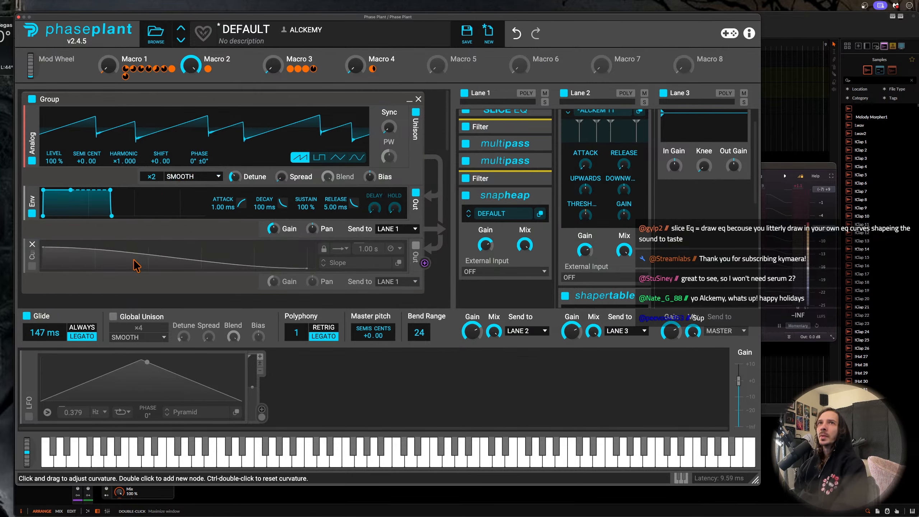
pyautogui.click(129, 242)
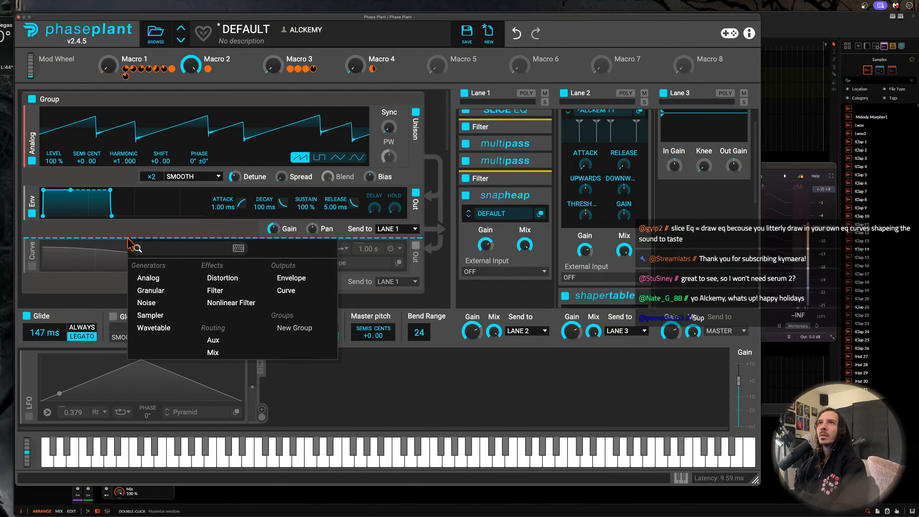
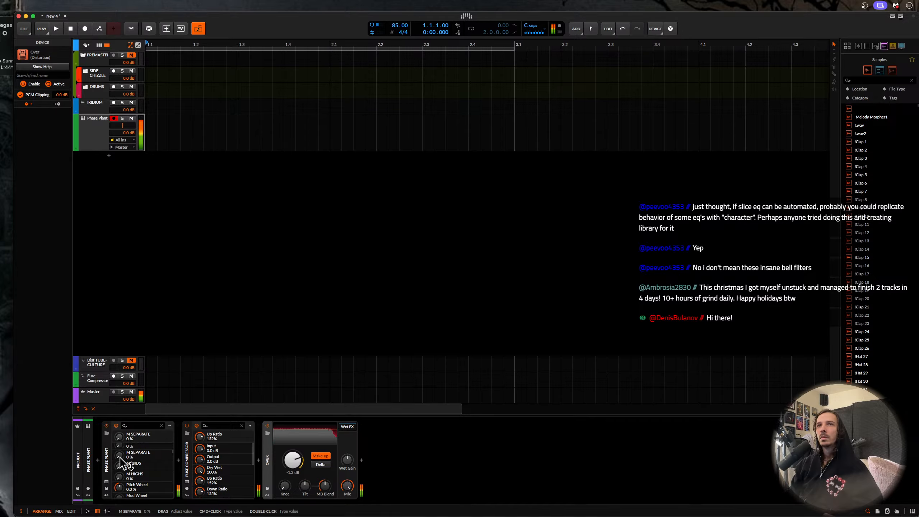
# - Switch to Bitwig Studio and adjust the Phase Plant device's M SEPARATE control
pyautogui.moveTo(120, 466)
pyautogui.mouseDown()
pyautogui.moveTo(120, 440)
pyautogui.moveTo(120, 471)
pyautogui.mouseUp()
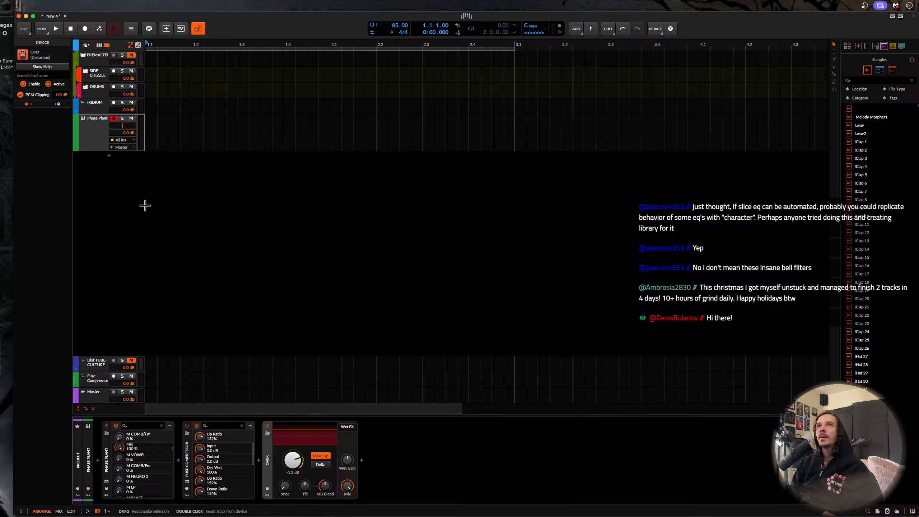
# - Create a new instrument track below Phase Plant and load the Polymer synth on it
pyautogui.click(92, 125)
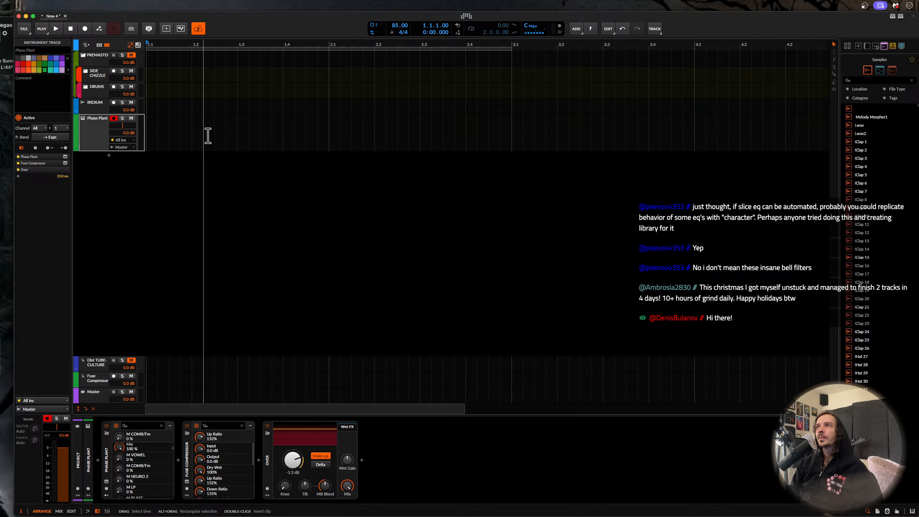
pyautogui.scroll(-1, 208, 136)
pyautogui.doubleClick(88, 162)
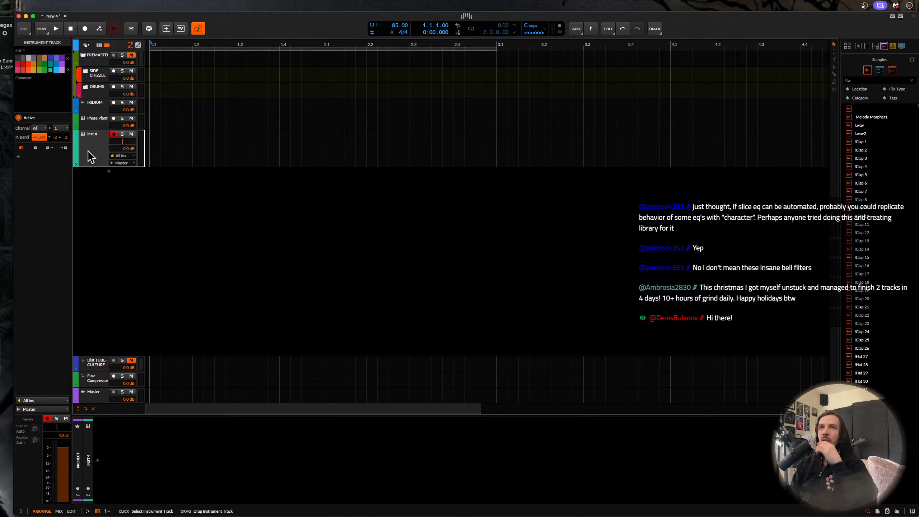
pyautogui.click(98, 461)
pyautogui.write('polym')
pyautogui.press('Return')
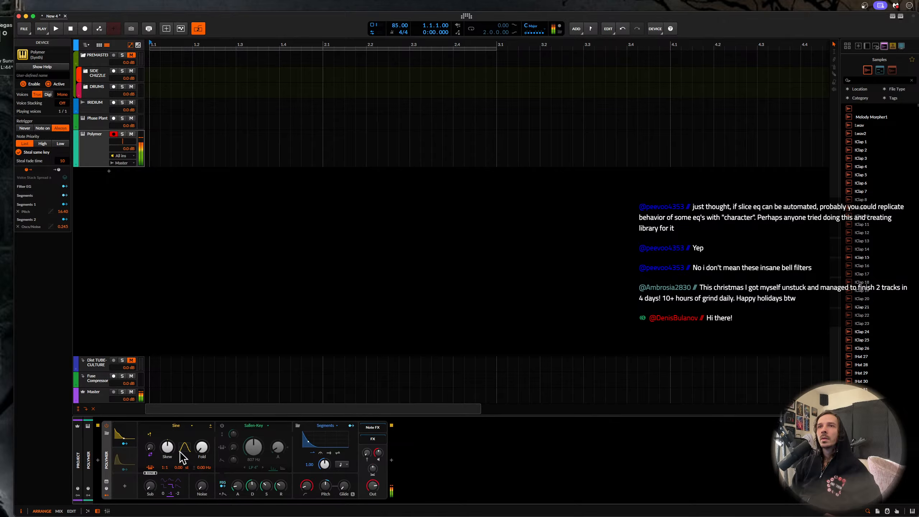
# - Set Polymer's Segments 1 modulation of Pitch to 22.40 and its envelope rate to 0.23
pyautogui.click(125, 445)
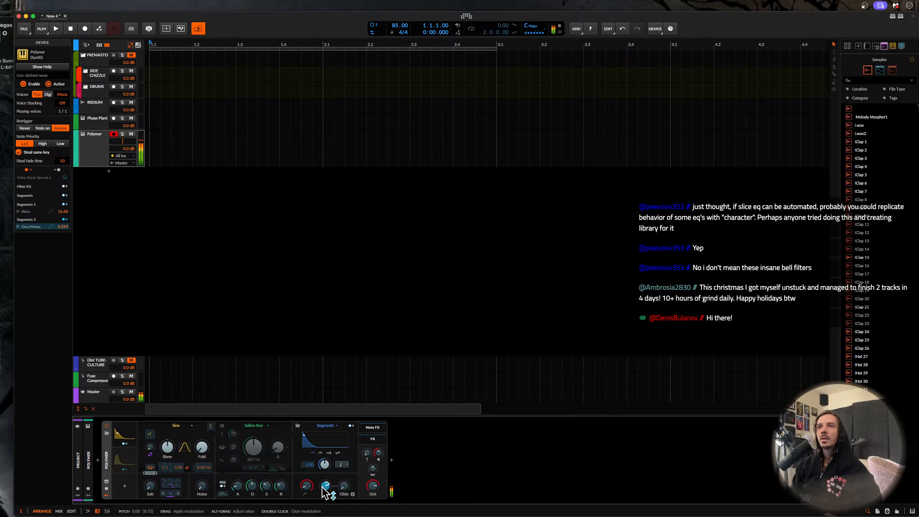
pyautogui.moveTo(326, 488); pyautogui.dragTo(325, 491)
pyautogui.click(123, 440)
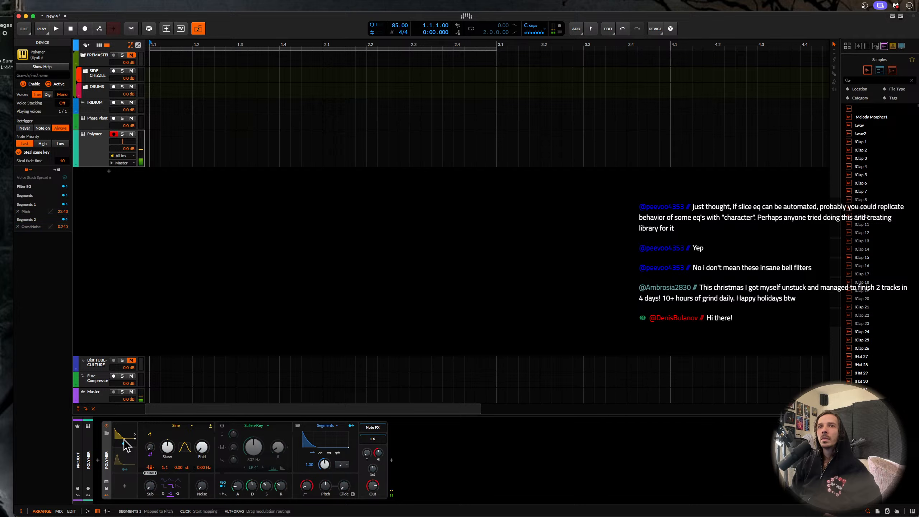
pyautogui.moveTo(163, 473); pyautogui.dragTo(163, 477)
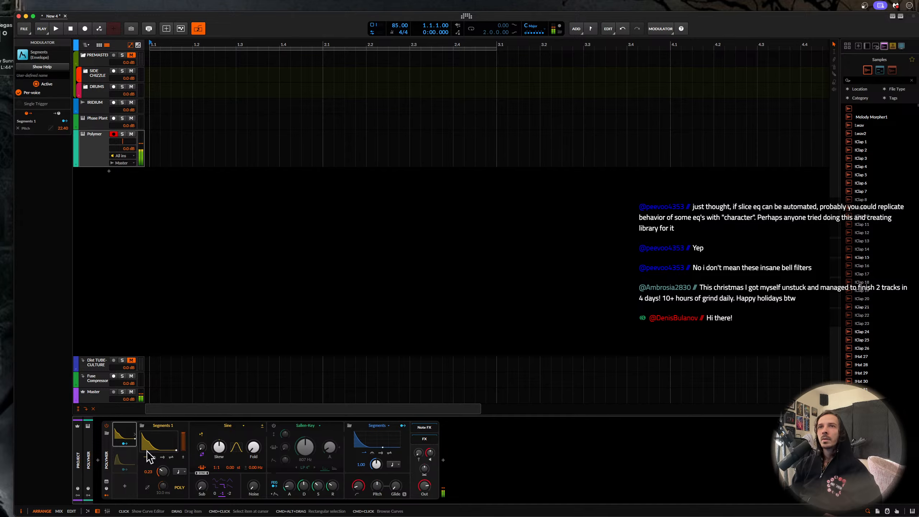
pyautogui.click(179, 471)
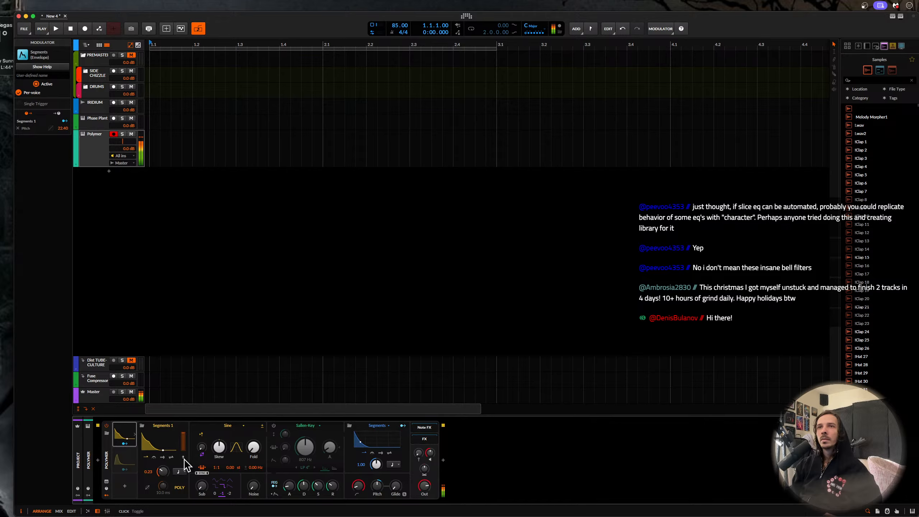
# - Reshape the Segments 1 curve with its first bend point at 16.8% and its second at about -80%
pyautogui.click(162, 447)
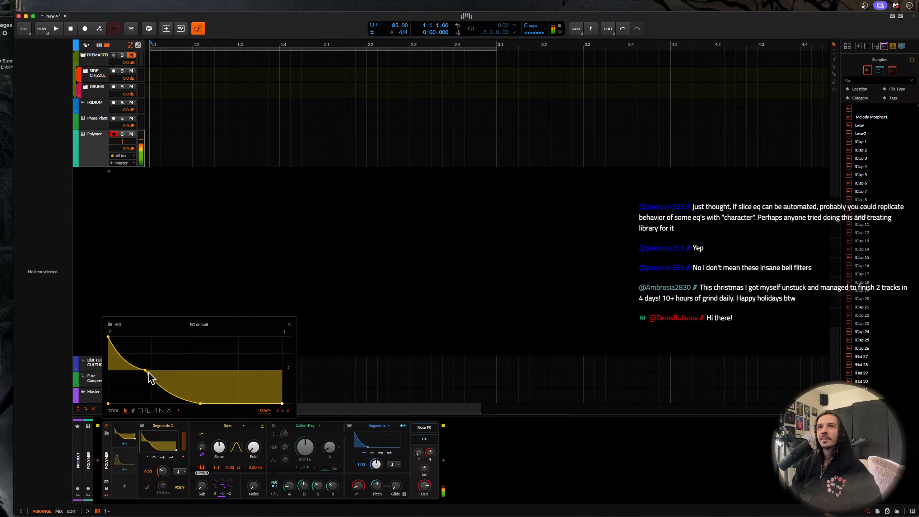
pyautogui.moveTo(146, 370); pyautogui.dragTo(163, 370)
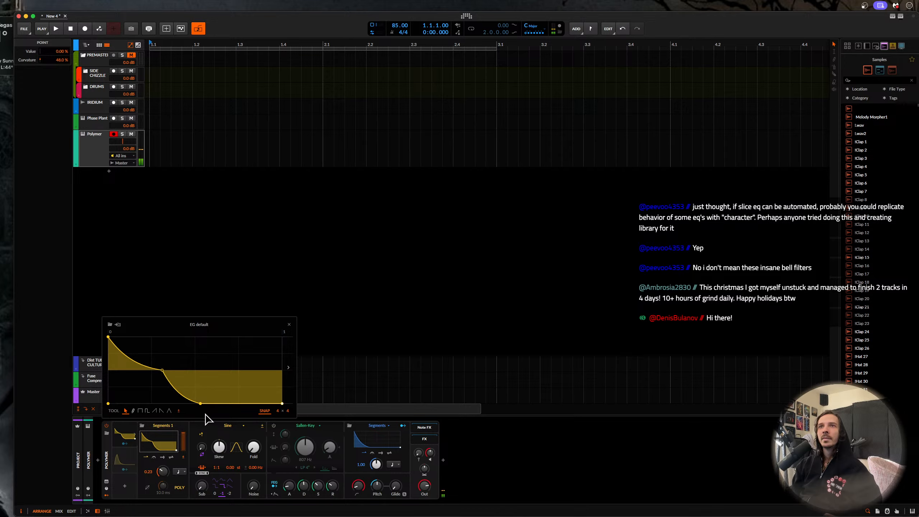
pyautogui.moveTo(200, 403)
pyautogui.mouseDown()
pyautogui.moveTo(195, 387)
pyautogui.moveTo(205, 397)
pyautogui.mouseUp()
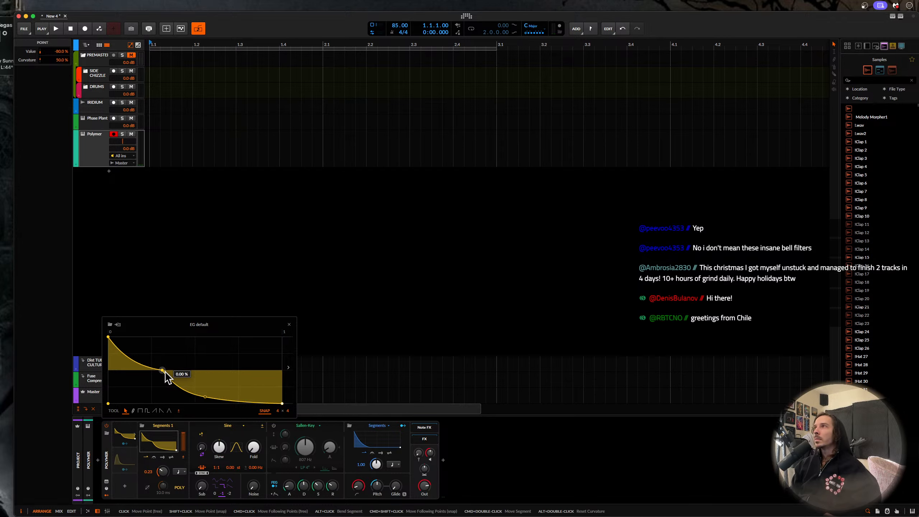
pyautogui.moveTo(162, 370)
pyautogui.mouseDown()
pyautogui.moveTo(188, 370)
pyautogui.moveTo(146, 364)
pyautogui.moveTo(146, 383)
pyautogui.moveTo(147, 365)
pyautogui.mouseUp()
# - Set the rate of Polymer's amplitude Segments envelope to 0.87 and the Segments 1 rate to 0.24
pyautogui.moveTo(376, 465); pyautogui.dragTo(376, 468)
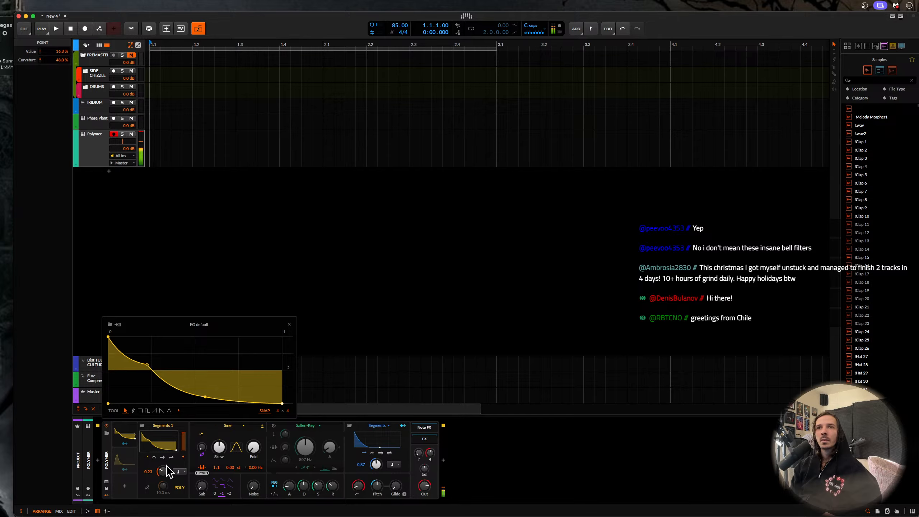
pyautogui.moveTo(165, 472); pyautogui.dragTo(163, 482)
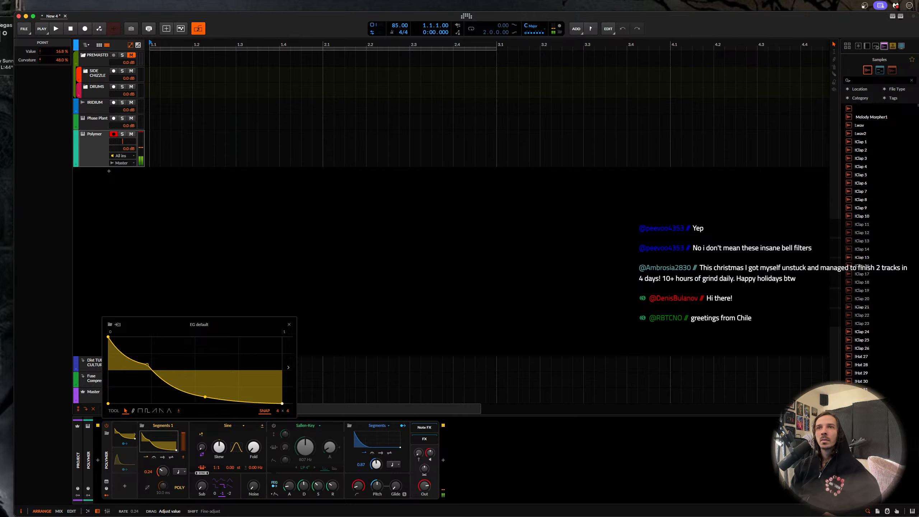
# - Set the Segments 1 rate to 0.17, raise its second curve point to -24.2% and move the first point earlier and higher
pyautogui.moveTo(205, 397); pyautogui.dragTo(222, 377)
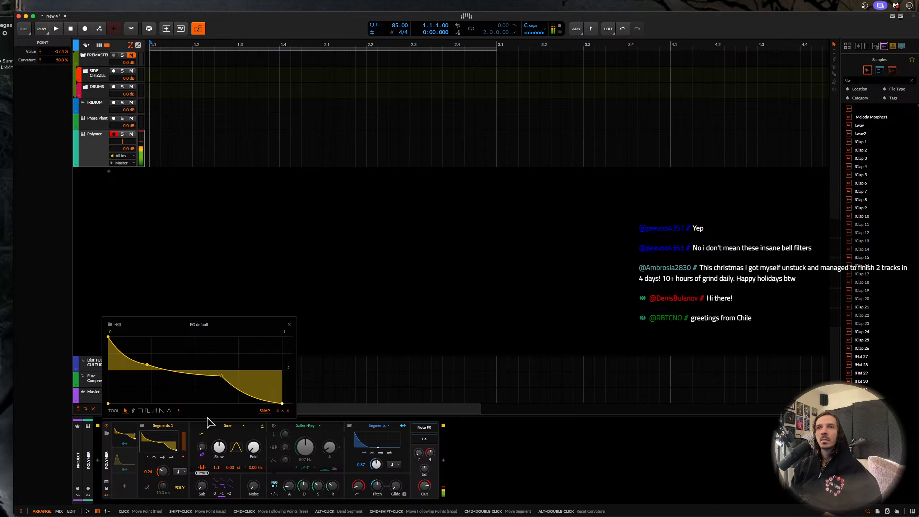
pyautogui.moveTo(162, 473); pyautogui.dragTo(162, 467)
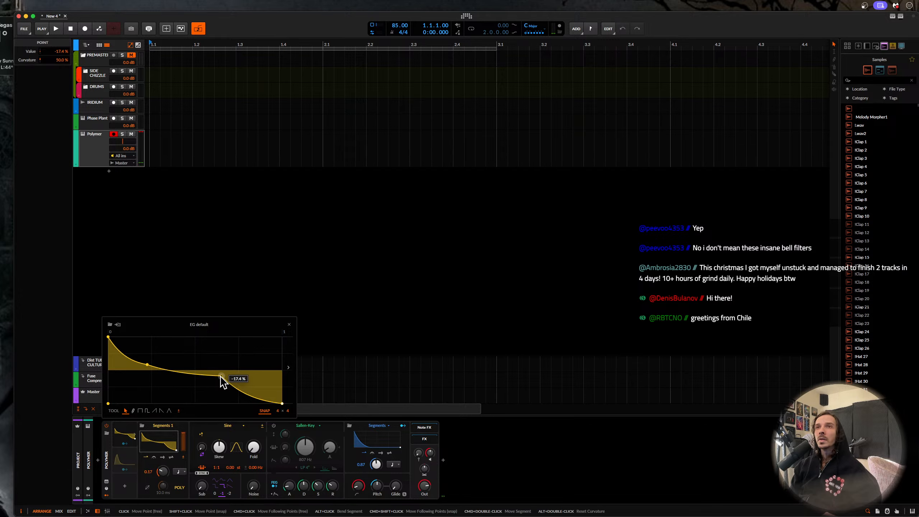
pyautogui.moveTo(222, 376)
pyautogui.mouseDown()
pyautogui.moveTo(200, 370)
pyautogui.moveTo(213, 379)
pyautogui.mouseUp()
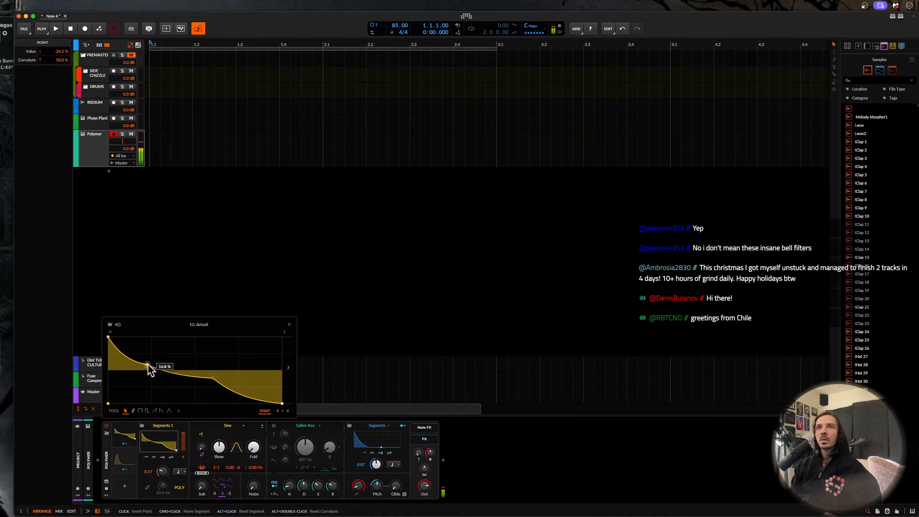
pyautogui.moveTo(147, 364)
pyautogui.mouseDown()
pyautogui.moveTo(180, 363)
pyautogui.moveTo(147, 368)
pyautogui.moveTo(132, 359)
pyautogui.mouseUp()
pyautogui.click(125, 460)
# - Insert Filter+ after Polymer, set its cutoff to 480 Hz and collapse the device
pyautogui.click(444, 460)
pyautogui.write('filter')
pyautogui.click(681, 407)
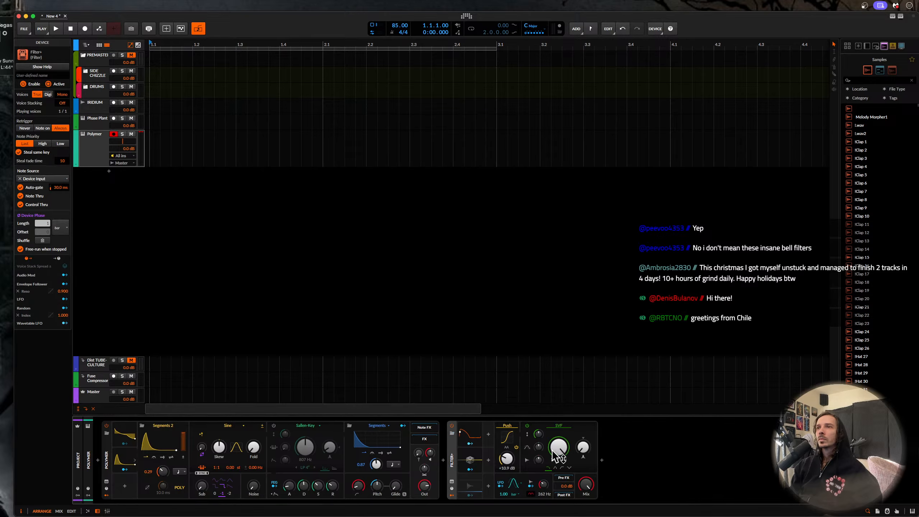
pyautogui.moveTo(559, 449); pyautogui.dragTo(559, 493)
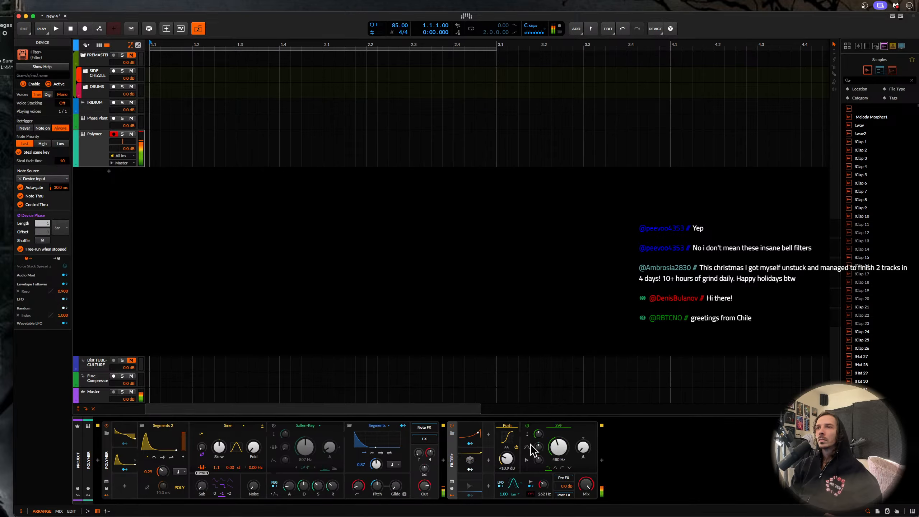
pyautogui.doubleClick(452, 461)
# - Insert The Glue after Filter+ with threshold -18.8 dB, makeup 9.5 dB, peak clipping on and a reduced wet mix
pyautogui.click(602, 460)
pyautogui.write('glue')
pyautogui.press('Return')
pyautogui.moveTo(496, 234); pyautogui.dragTo(496, 261)
pyautogui.moveTo(558, 234); pyautogui.dragTo(558, 217)
pyautogui.click(558, 315)
pyautogui.moveTo(527, 315); pyautogui.dragTo(527, 340)
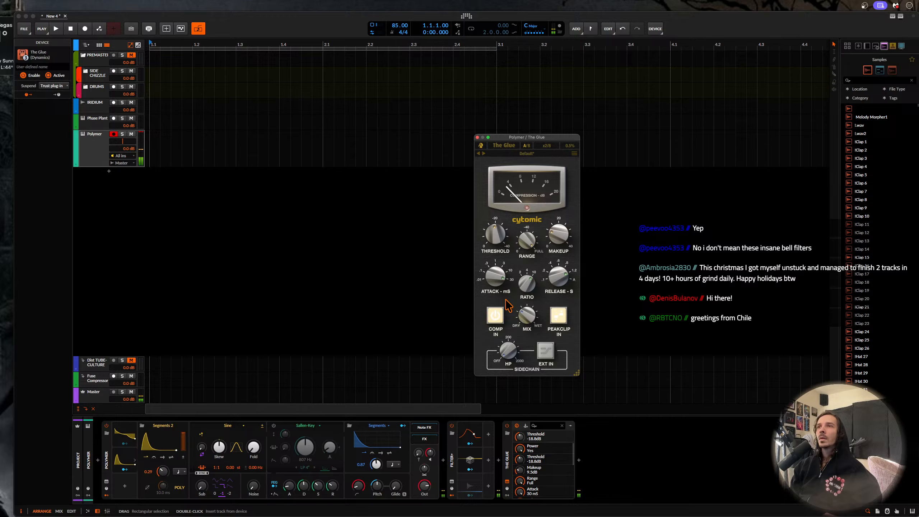
# - Insert Dist TUBE-CULTURE after The Glue with its mix at 15.6 and select the Polymer track
pyautogui.doubleClick(591, 441)
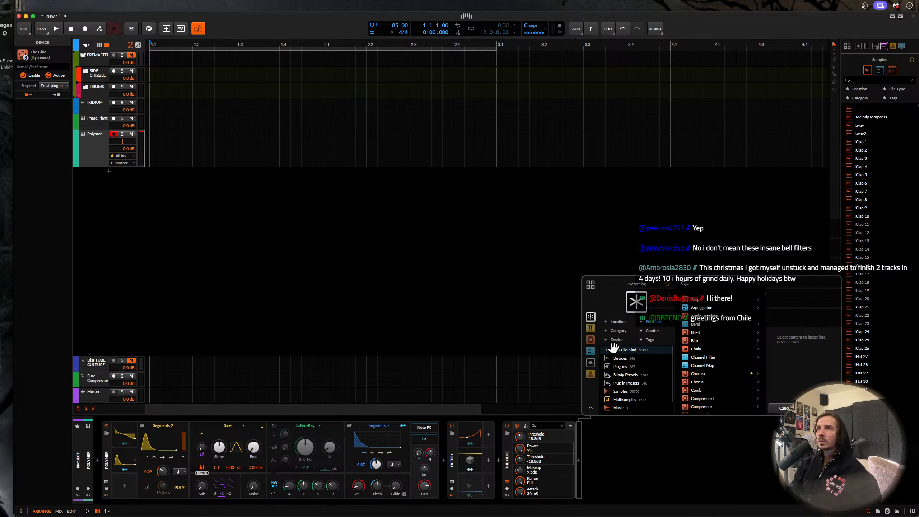
pyautogui.write('tube')
pyautogui.press('Return')
pyautogui.moveTo(653, 247); pyautogui.dragTo(653, 278)
pyautogui.moveTo(652, 247); pyautogui.dragTo(653, 246)
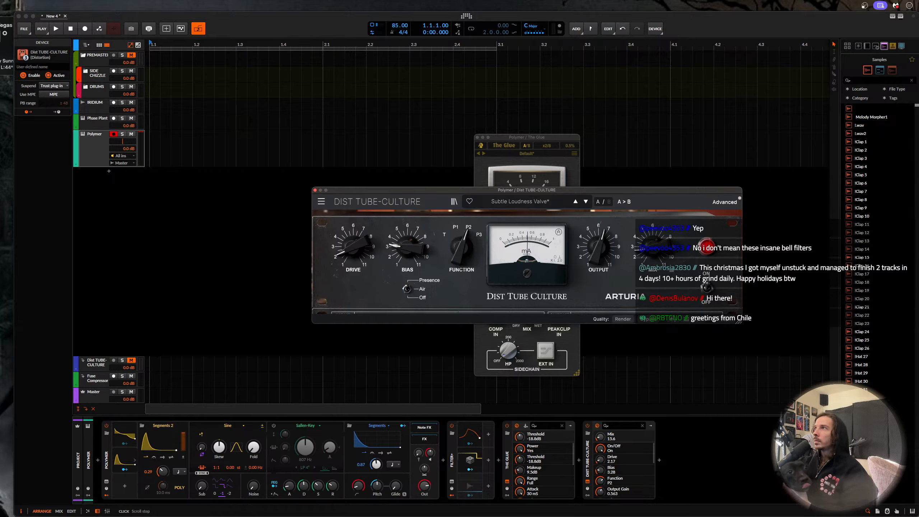
pyautogui.press('super+Tab')
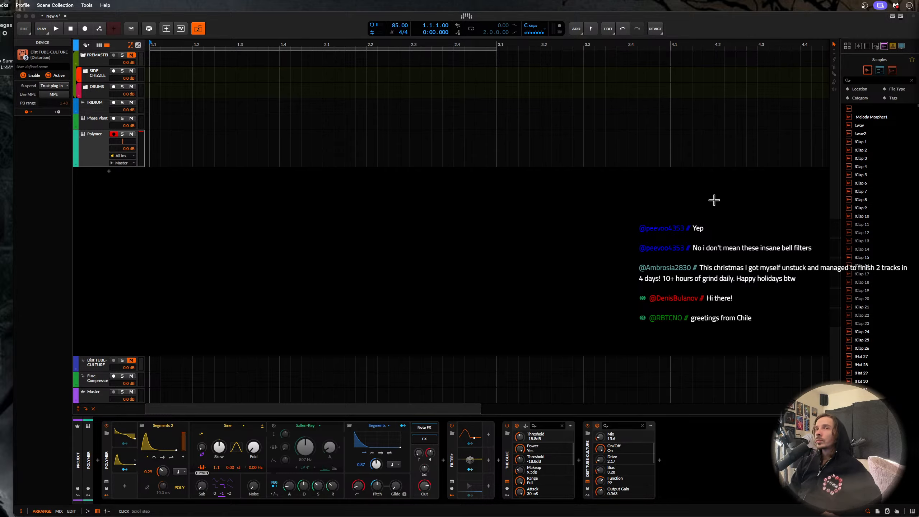
pyautogui.click(93, 150)
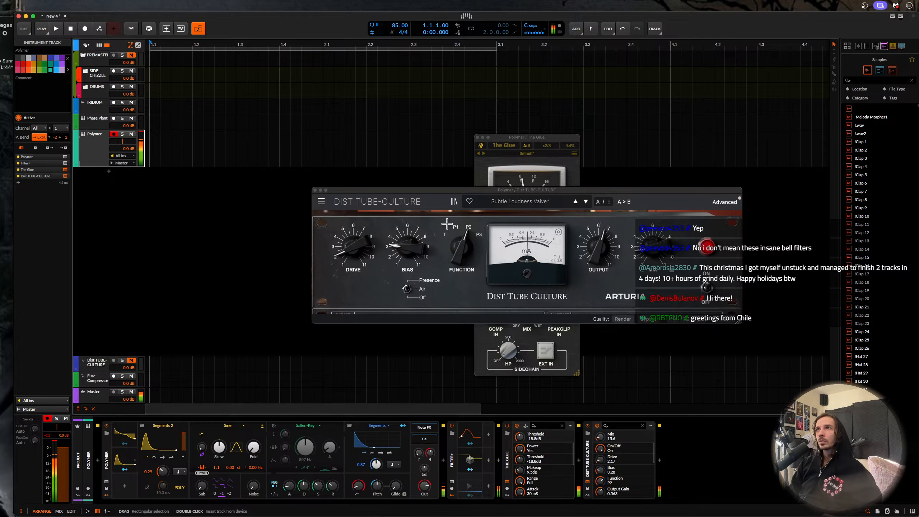